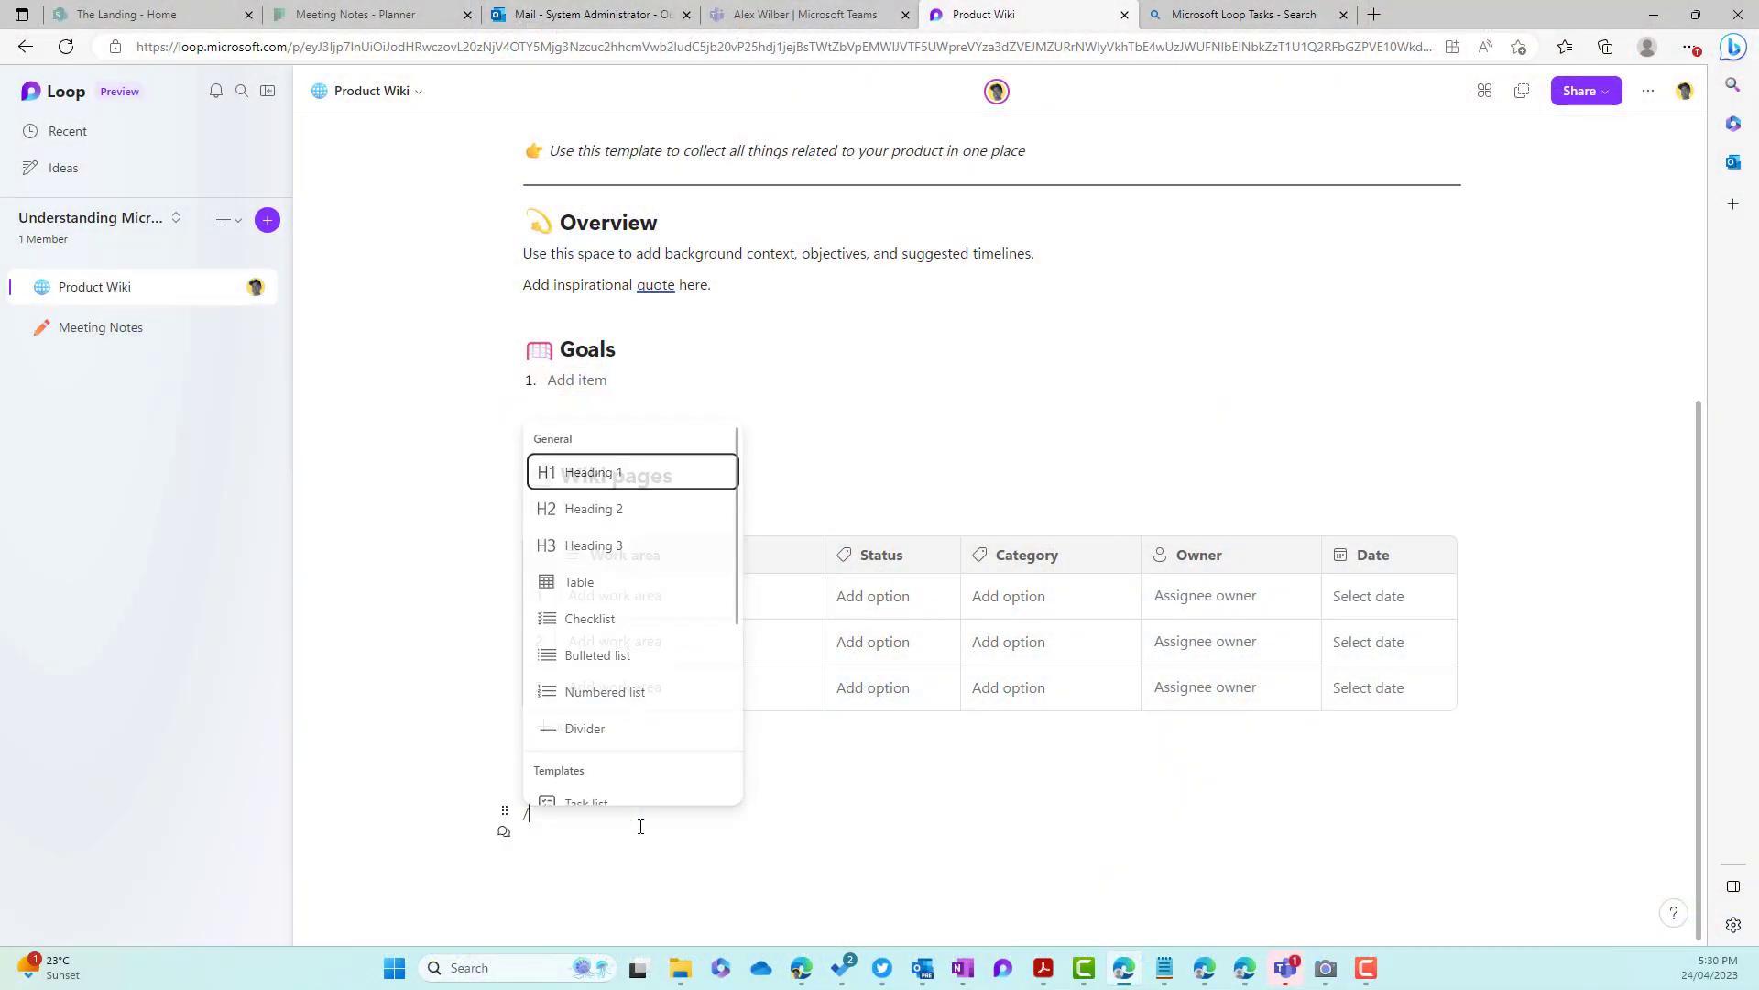
Insert a task list and add 'Gather requirements', assigned to a colleague and due April 27
{"action": "scroll", "coordinate": [601, 781], "scroll_direction": "down", "scroll_amount": 1}
{"action": "left_click", "coordinate": [550, 685]}
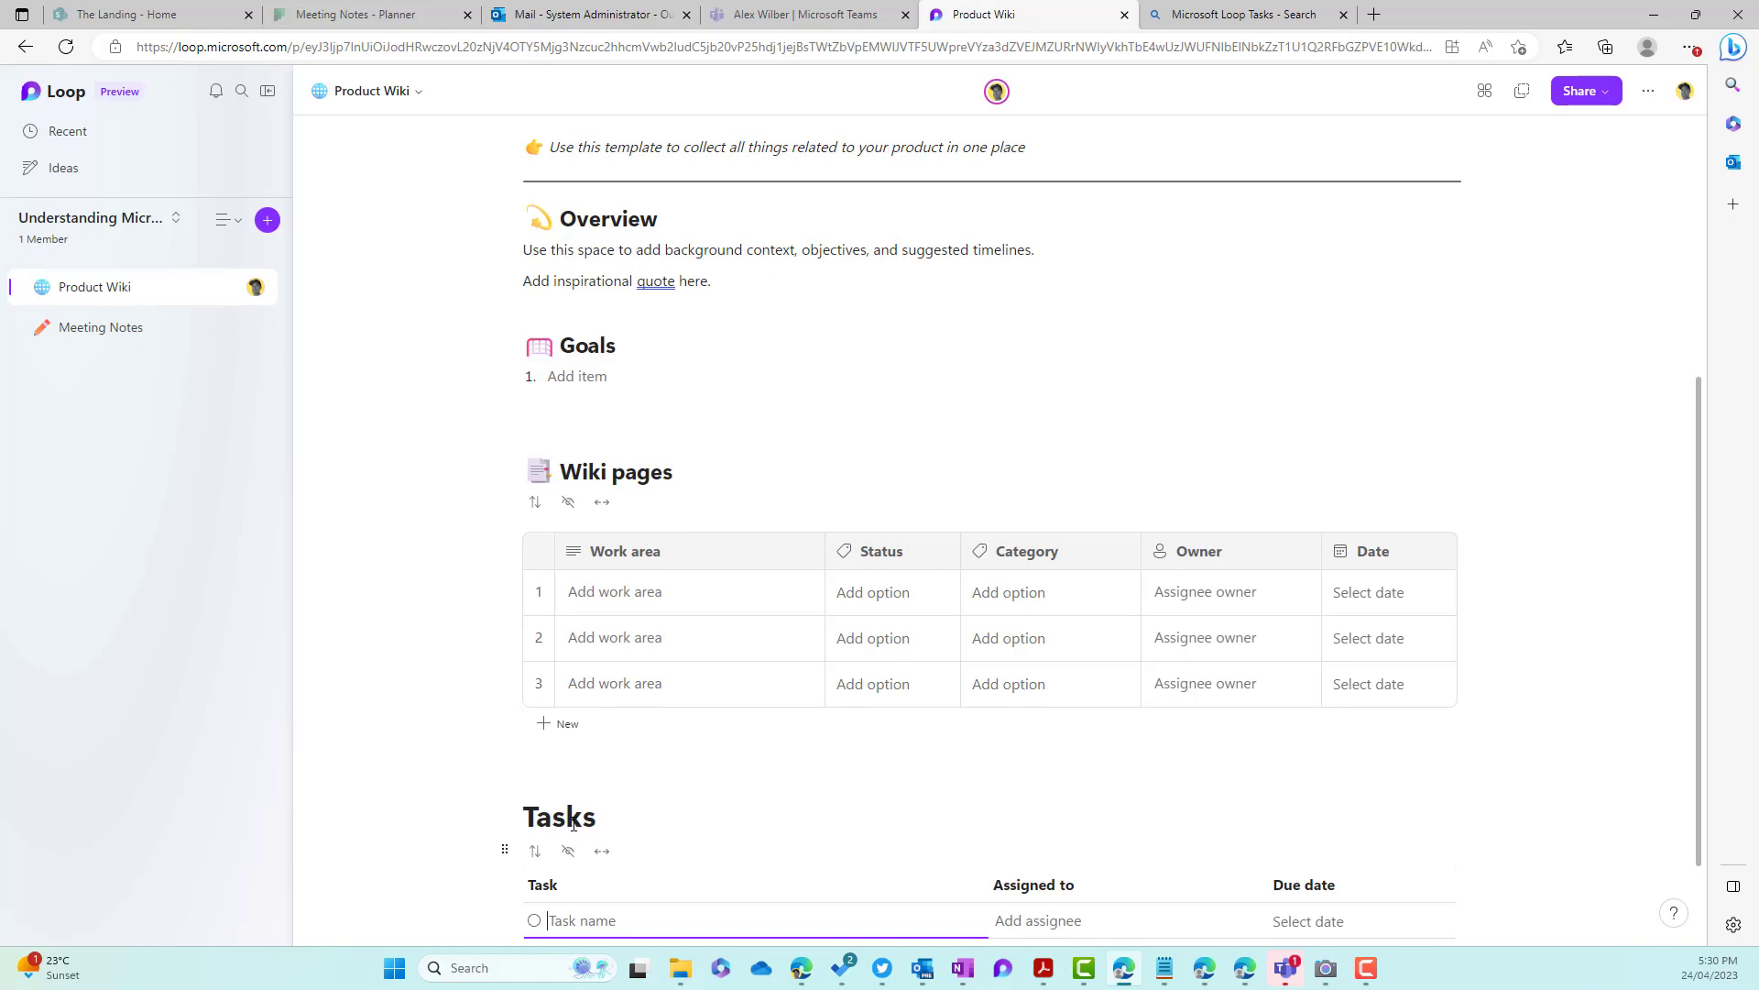
{"action": "type", "text": "Gather requirements"}
{"action": "key", "text": "Tab"}
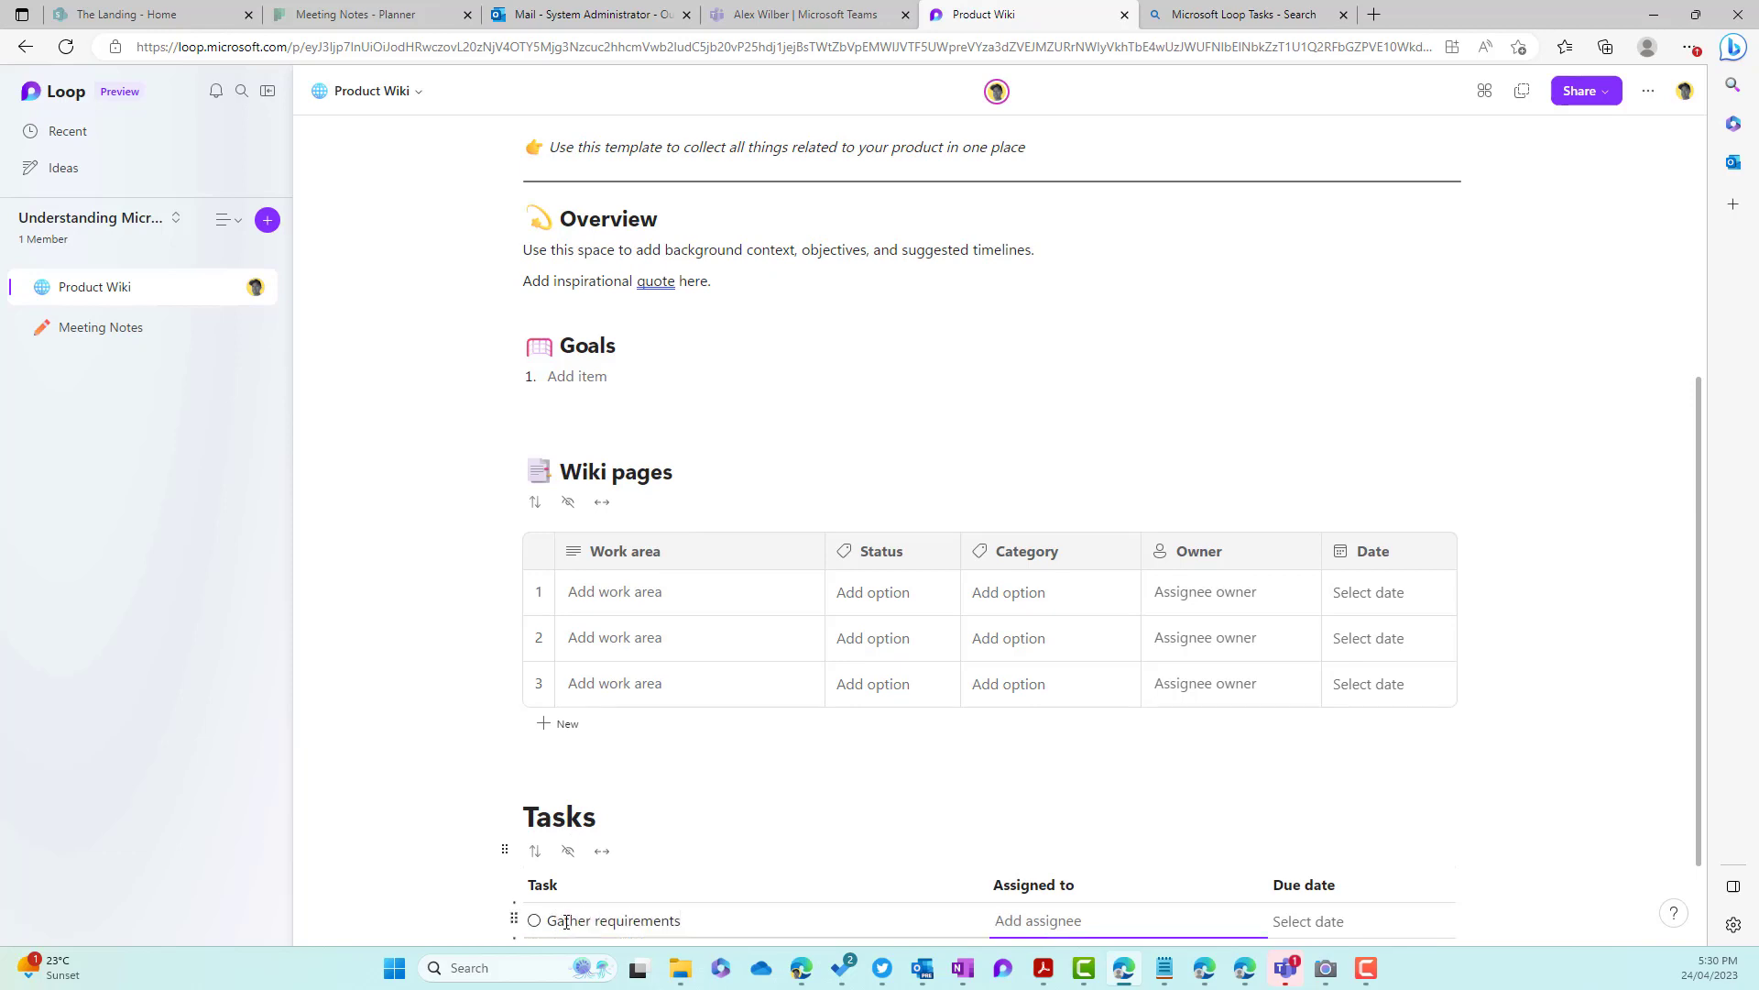
{"action": "type", "text": "@alex"}
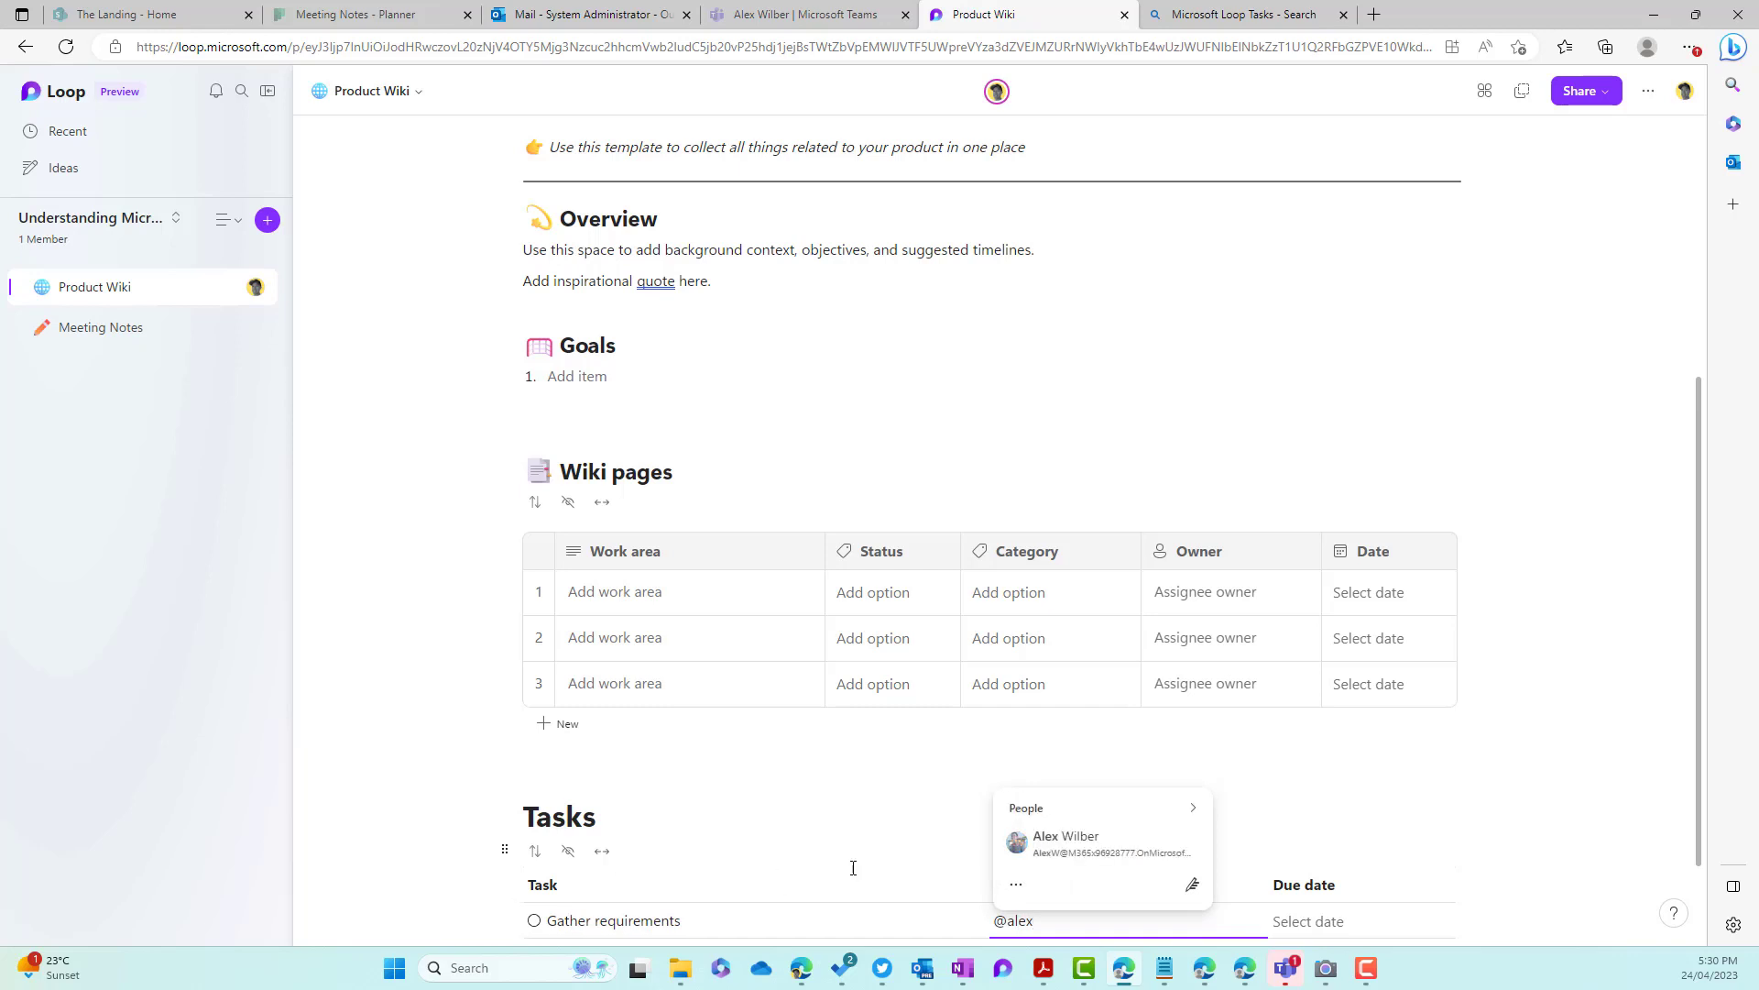
{"action": "left_click", "coordinate": [1030, 847]}
{"action": "left_click", "coordinate": [1309, 923]}
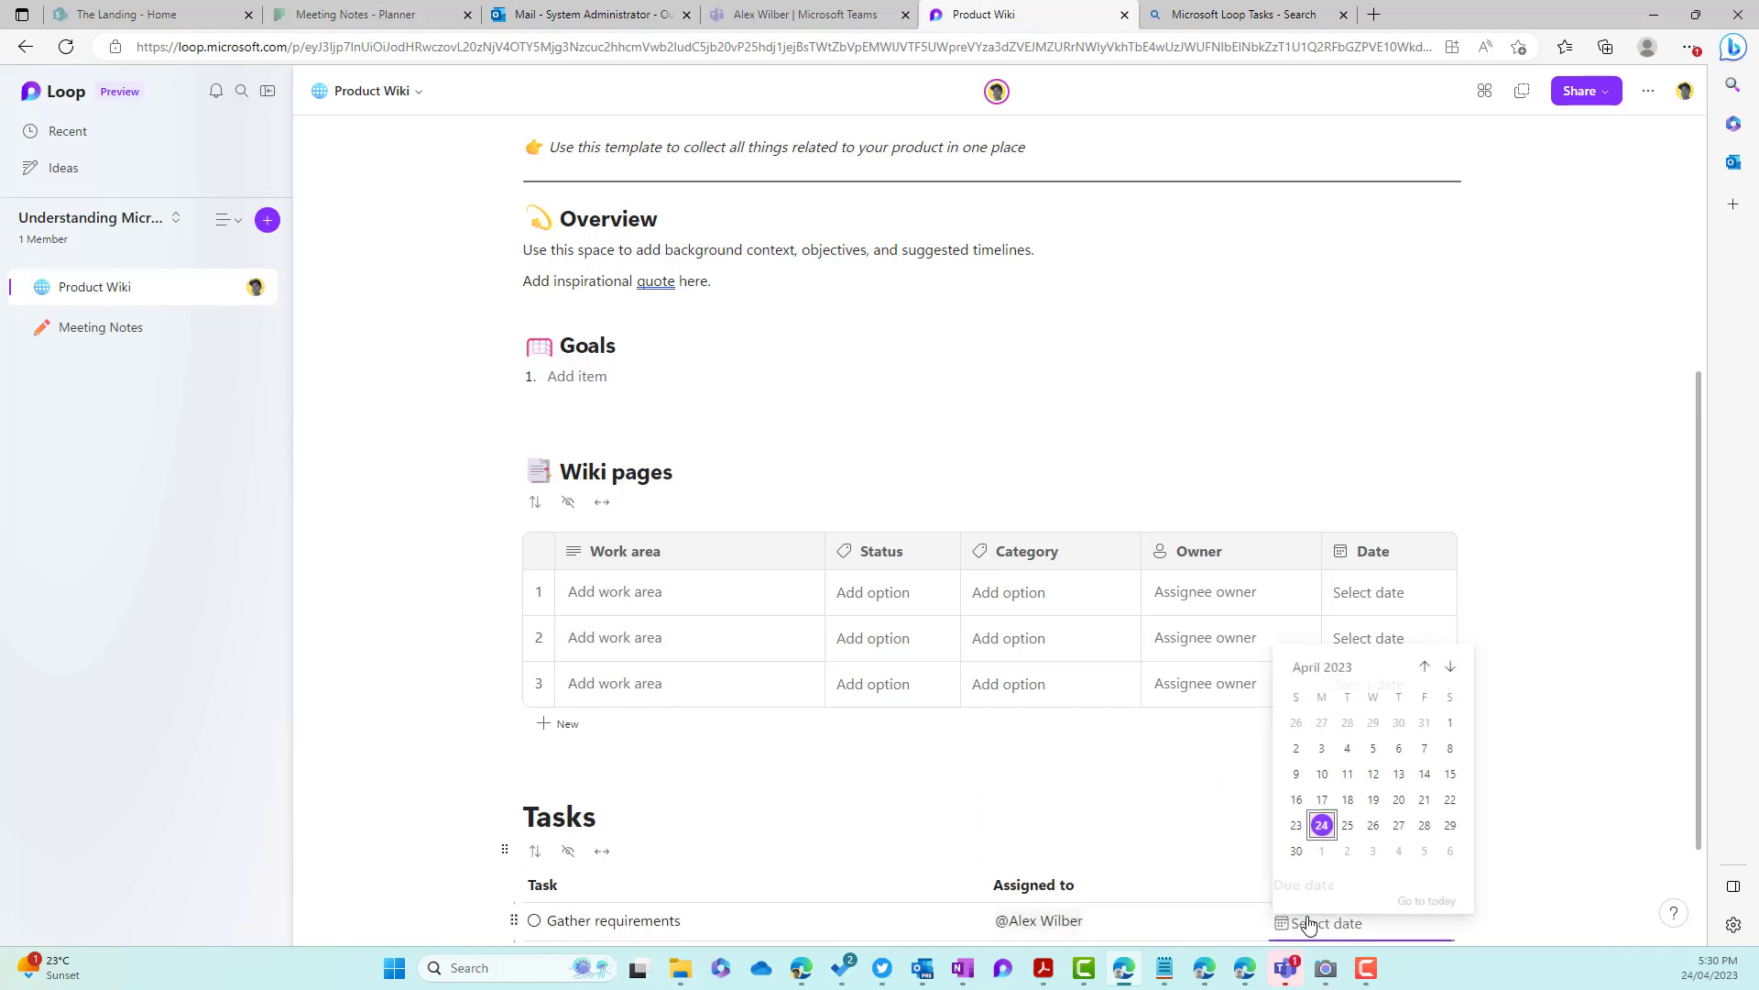
{"action": "left_click", "coordinate": [1403, 829]}
Add a second task 'Get files', assigned to a colleague and due April 19
{"action": "scroll", "coordinate": [1422, 816], "scroll_direction": "down", "scroll_amount": 1}
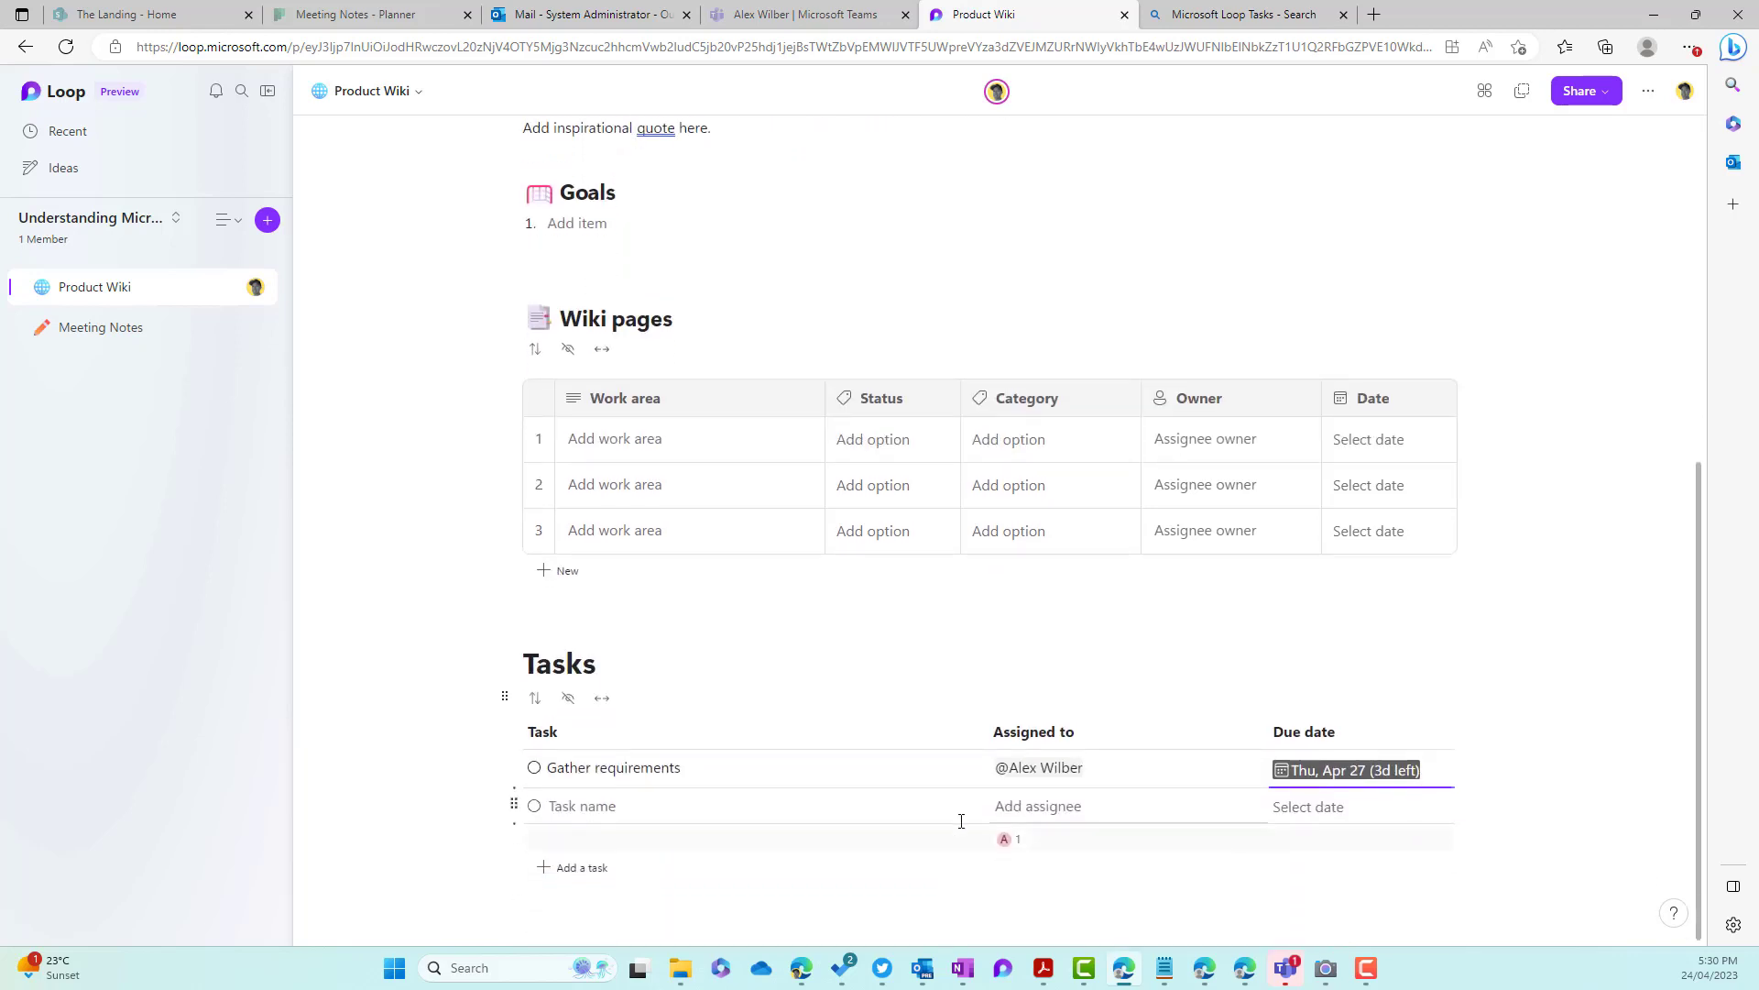
{"action": "left_click", "coordinate": [816, 806]}
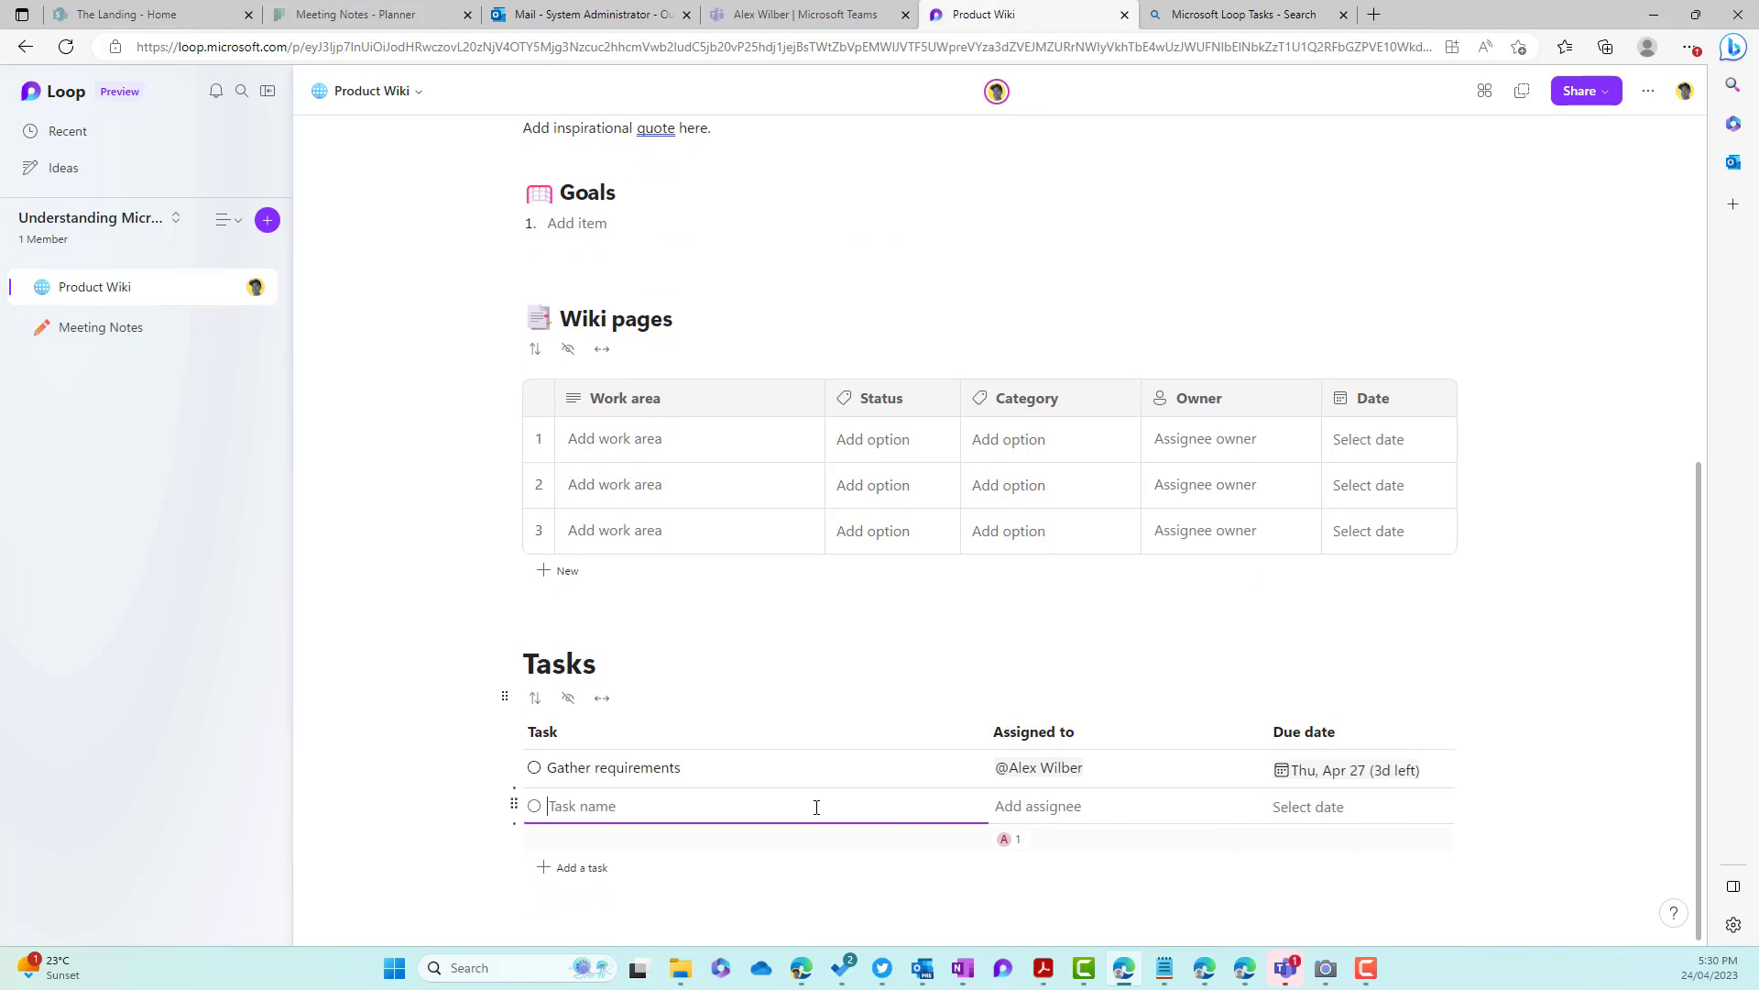
{"action": "type", "text": "Get files"}
{"action": "key", "text": "Tab"}
{"action": "type", "text": "@ale"}
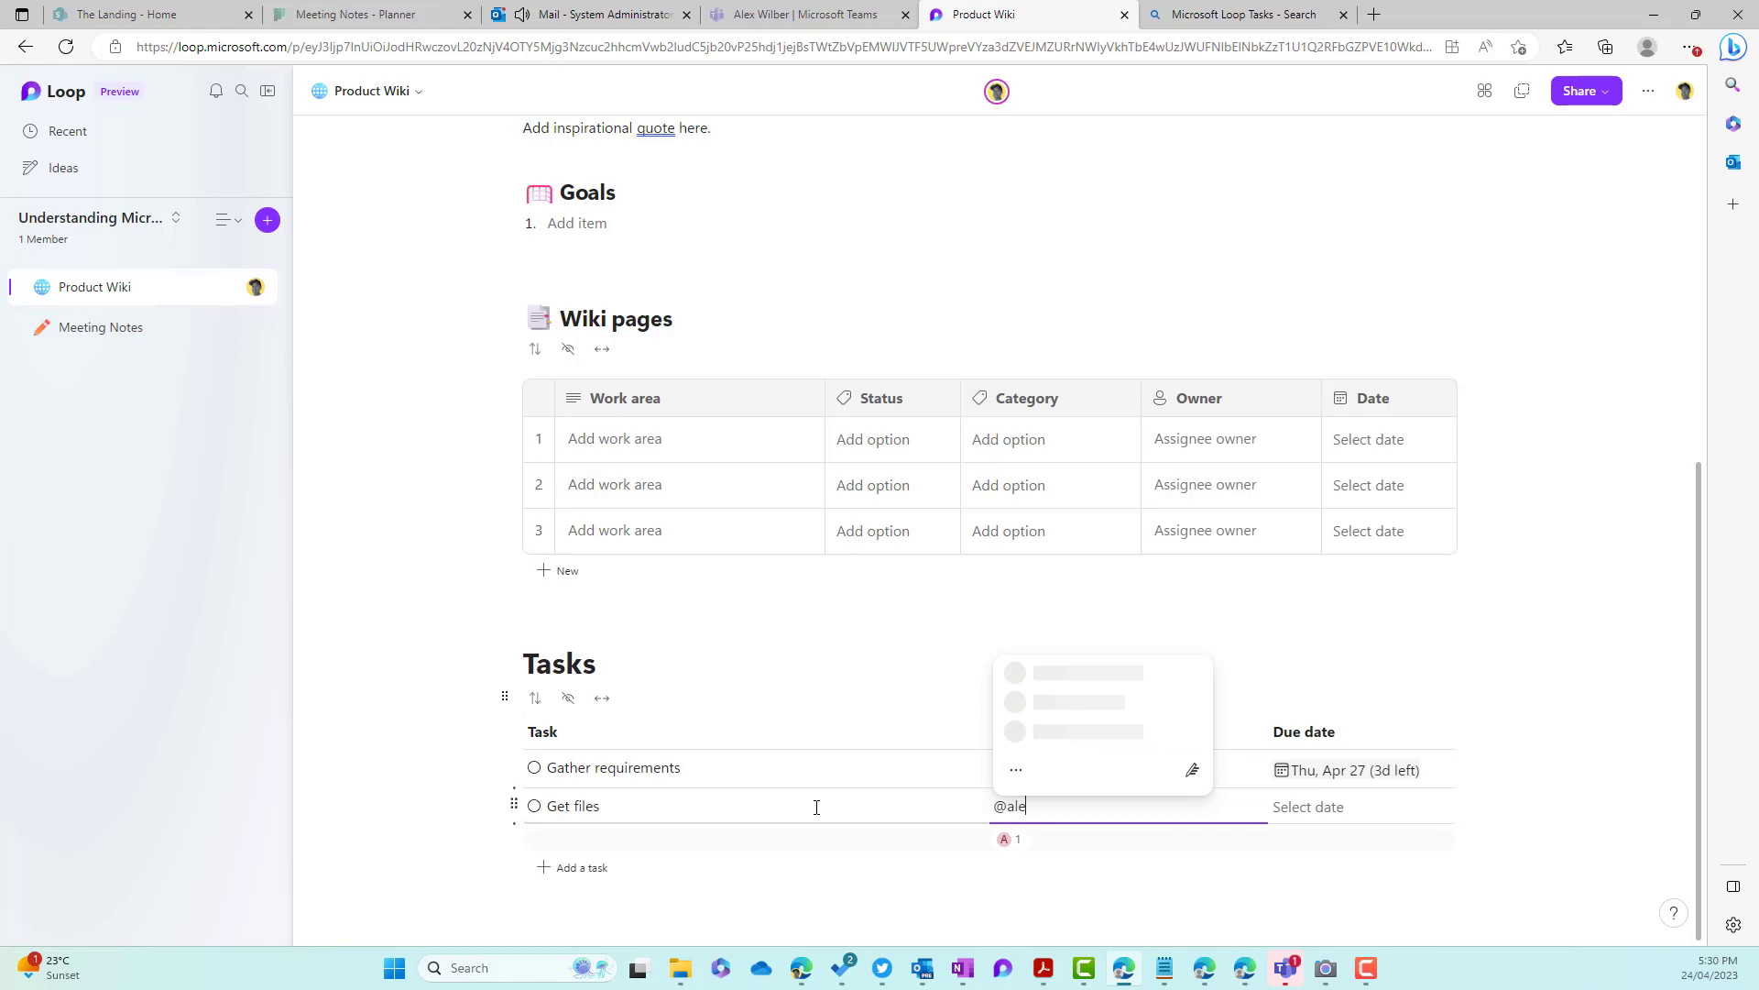
{"action": "type", "text": "x"}
{"action": "left_click", "coordinate": [1063, 726]}
{"action": "left_click", "coordinate": [1359, 810]}
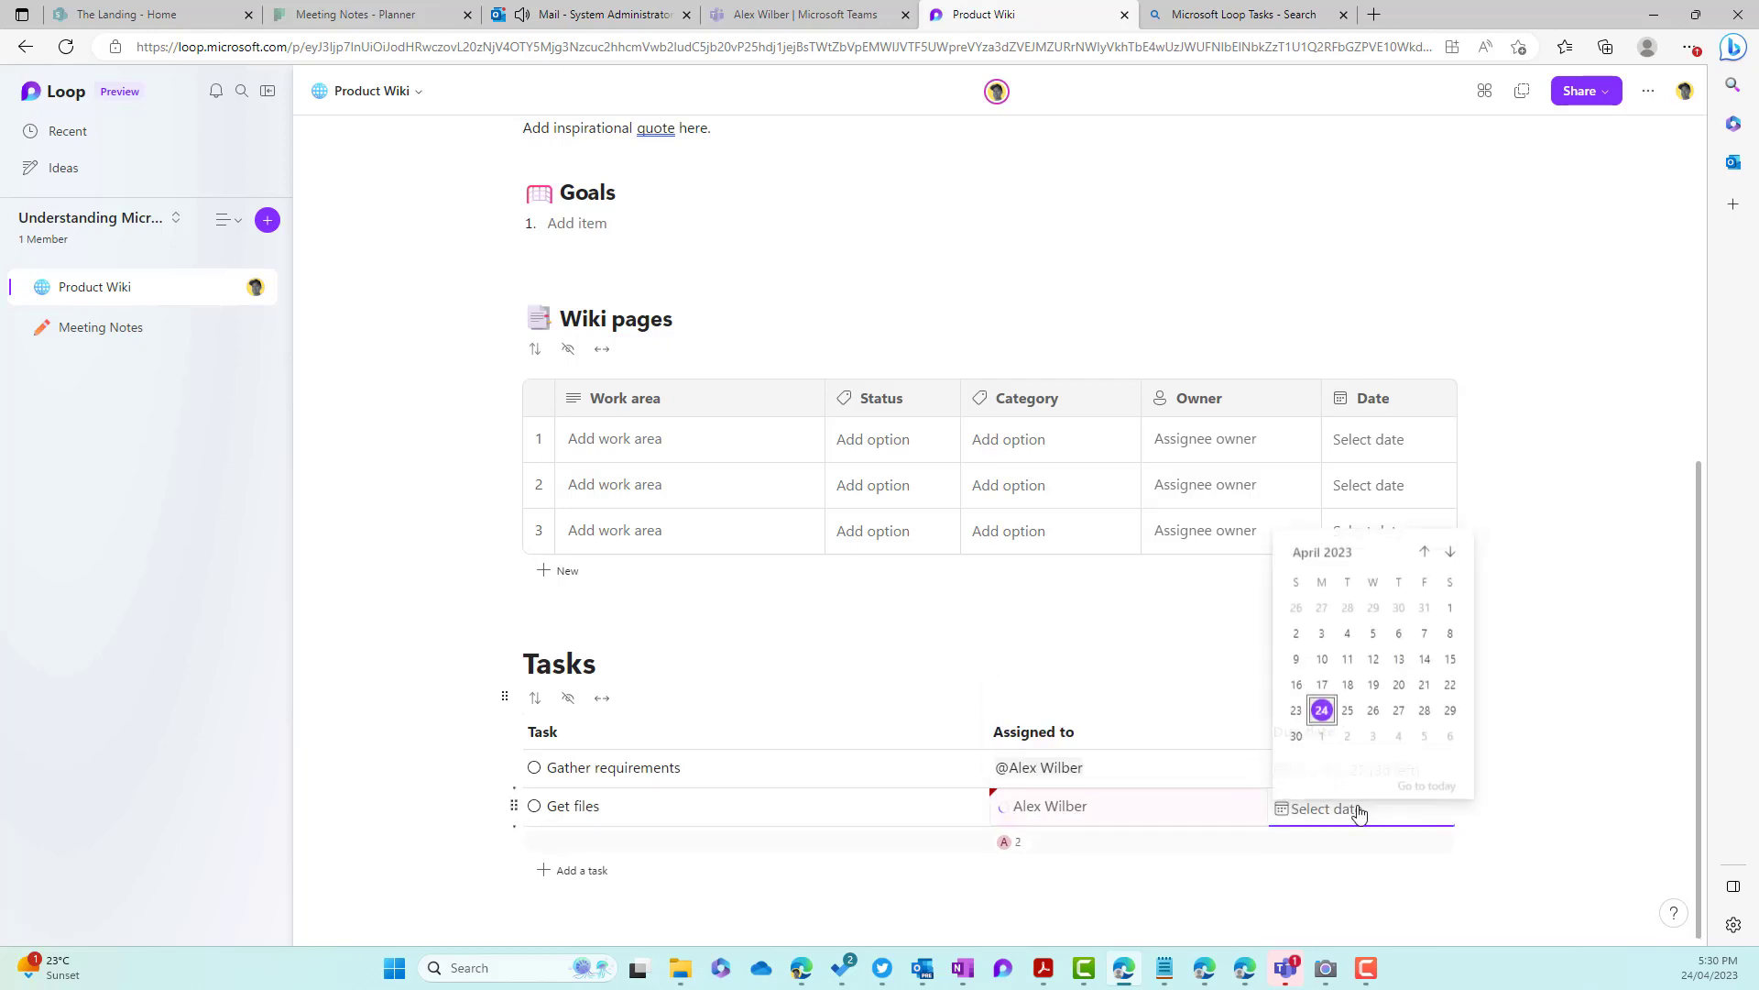
{"action": "left_click", "coordinate": [1373, 686]}
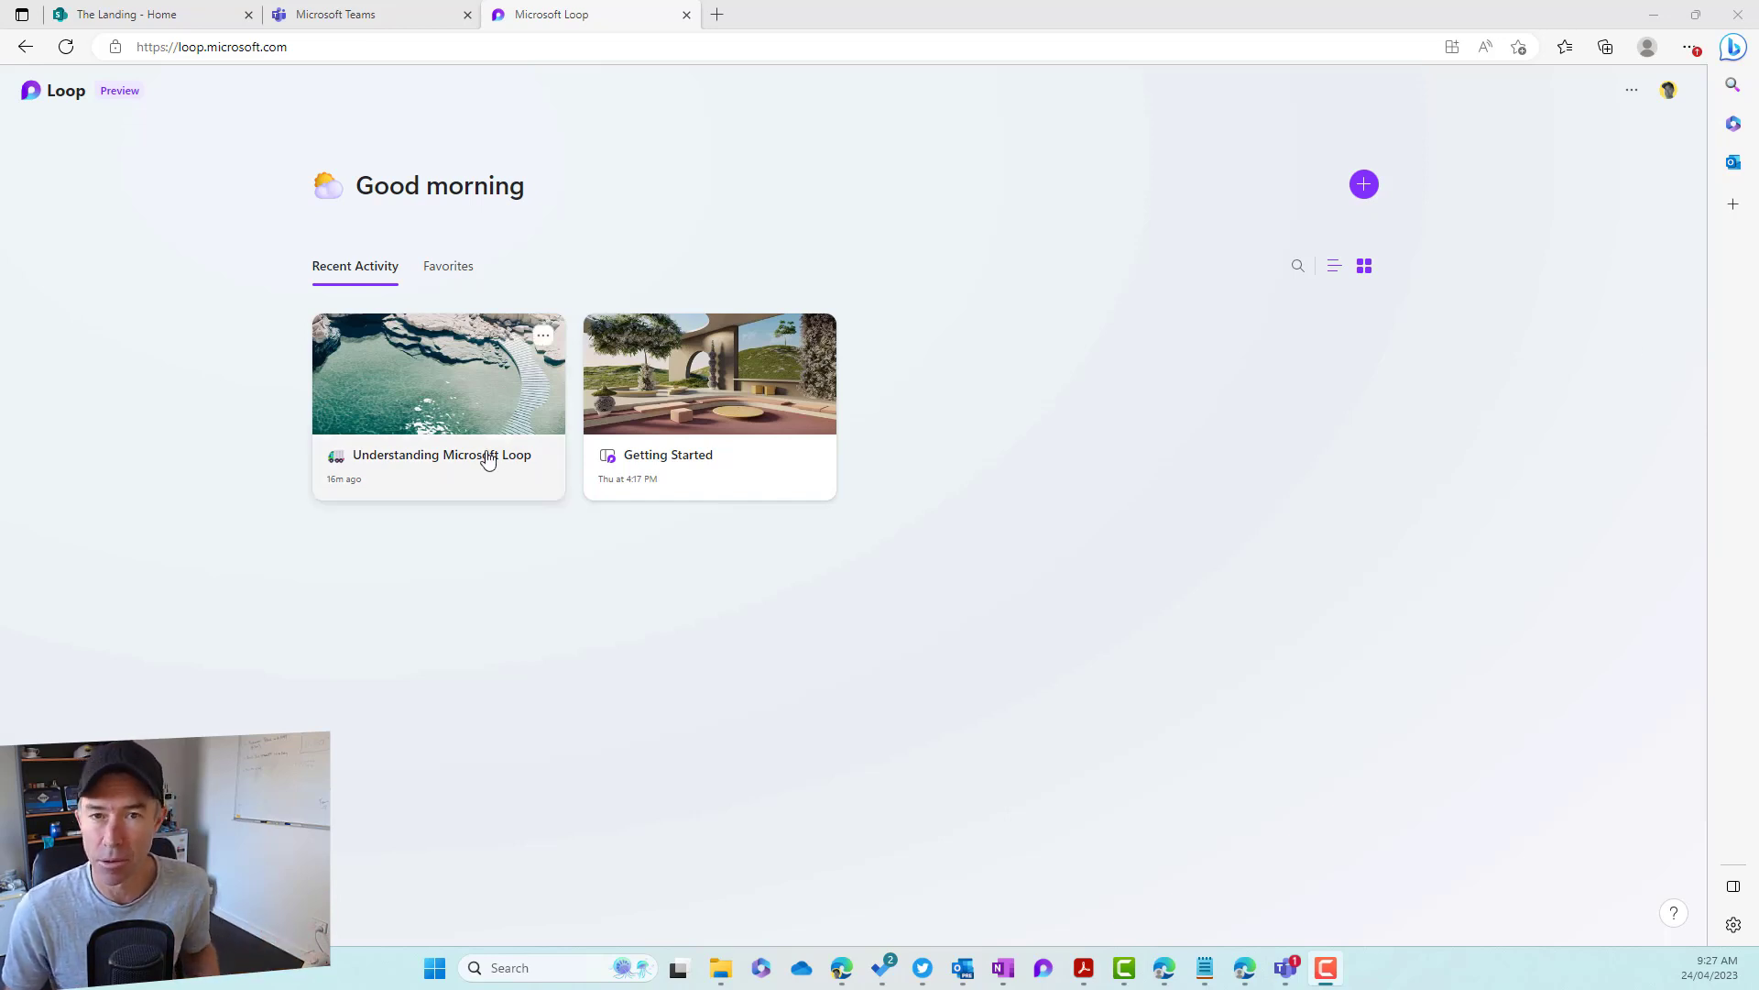
Open Meeting Notes in the Understanding Microsoft Loop workspace and scroll down to its Tasks section
{"action": "left_click", "coordinate": [423, 469]}
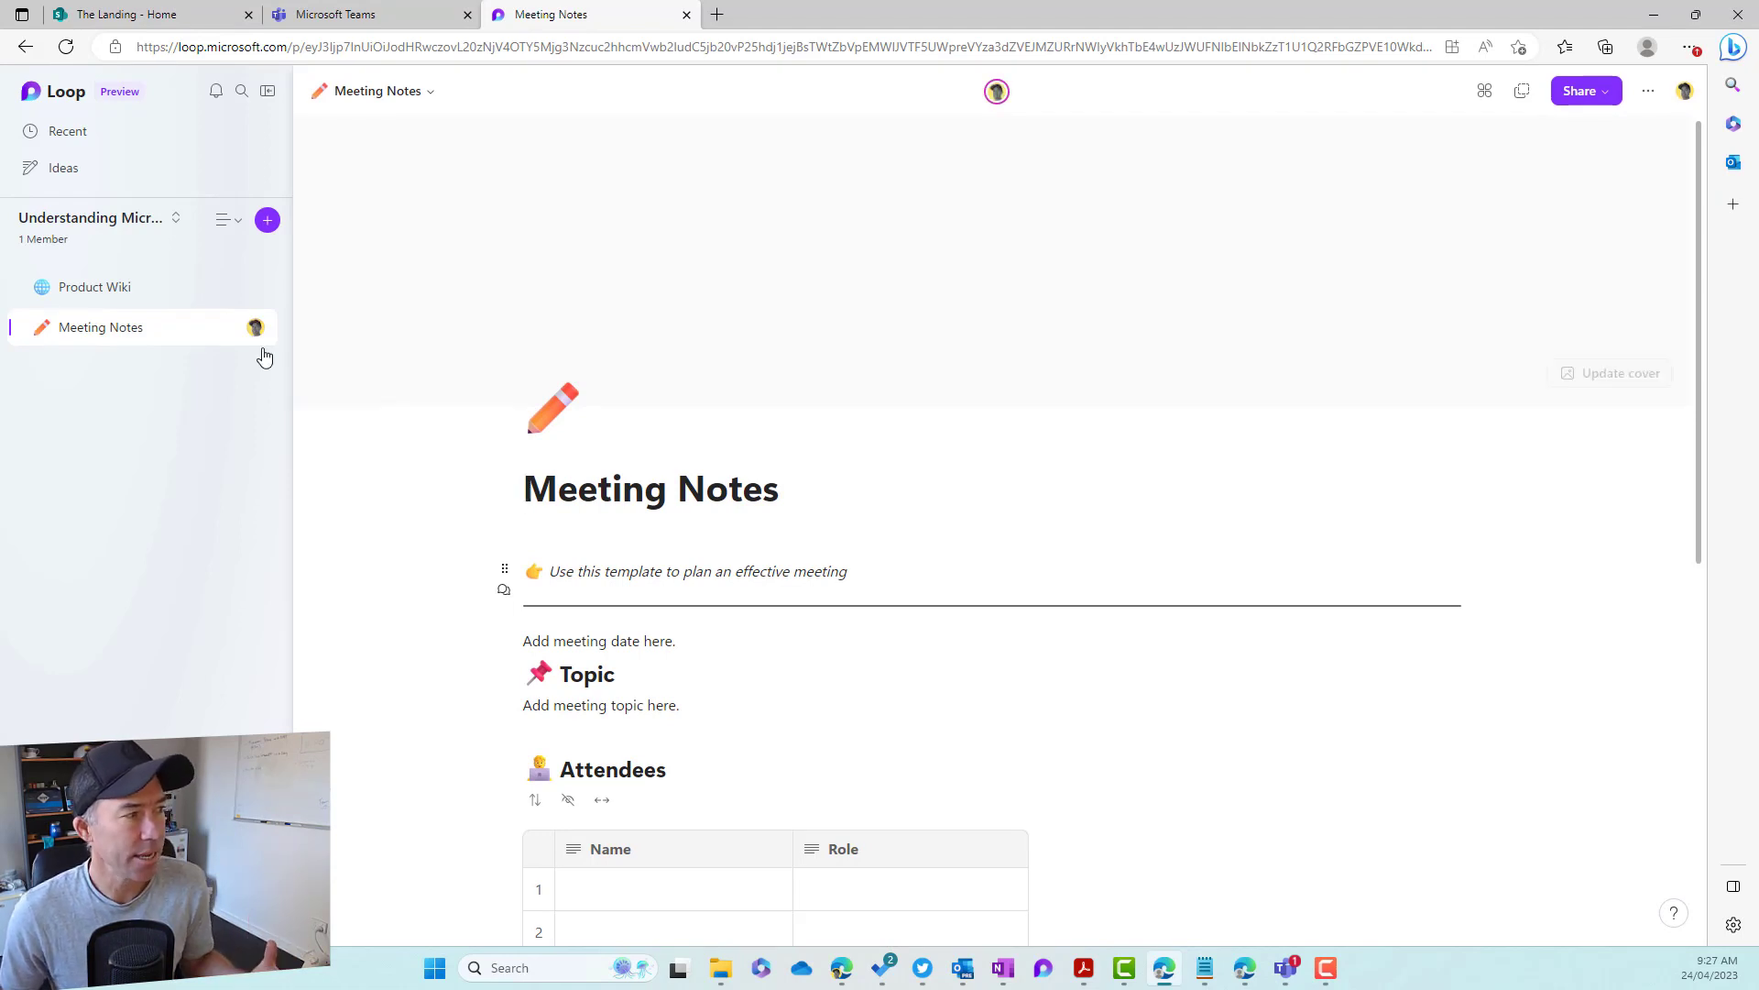
{"action": "left_click", "coordinate": [99, 341]}
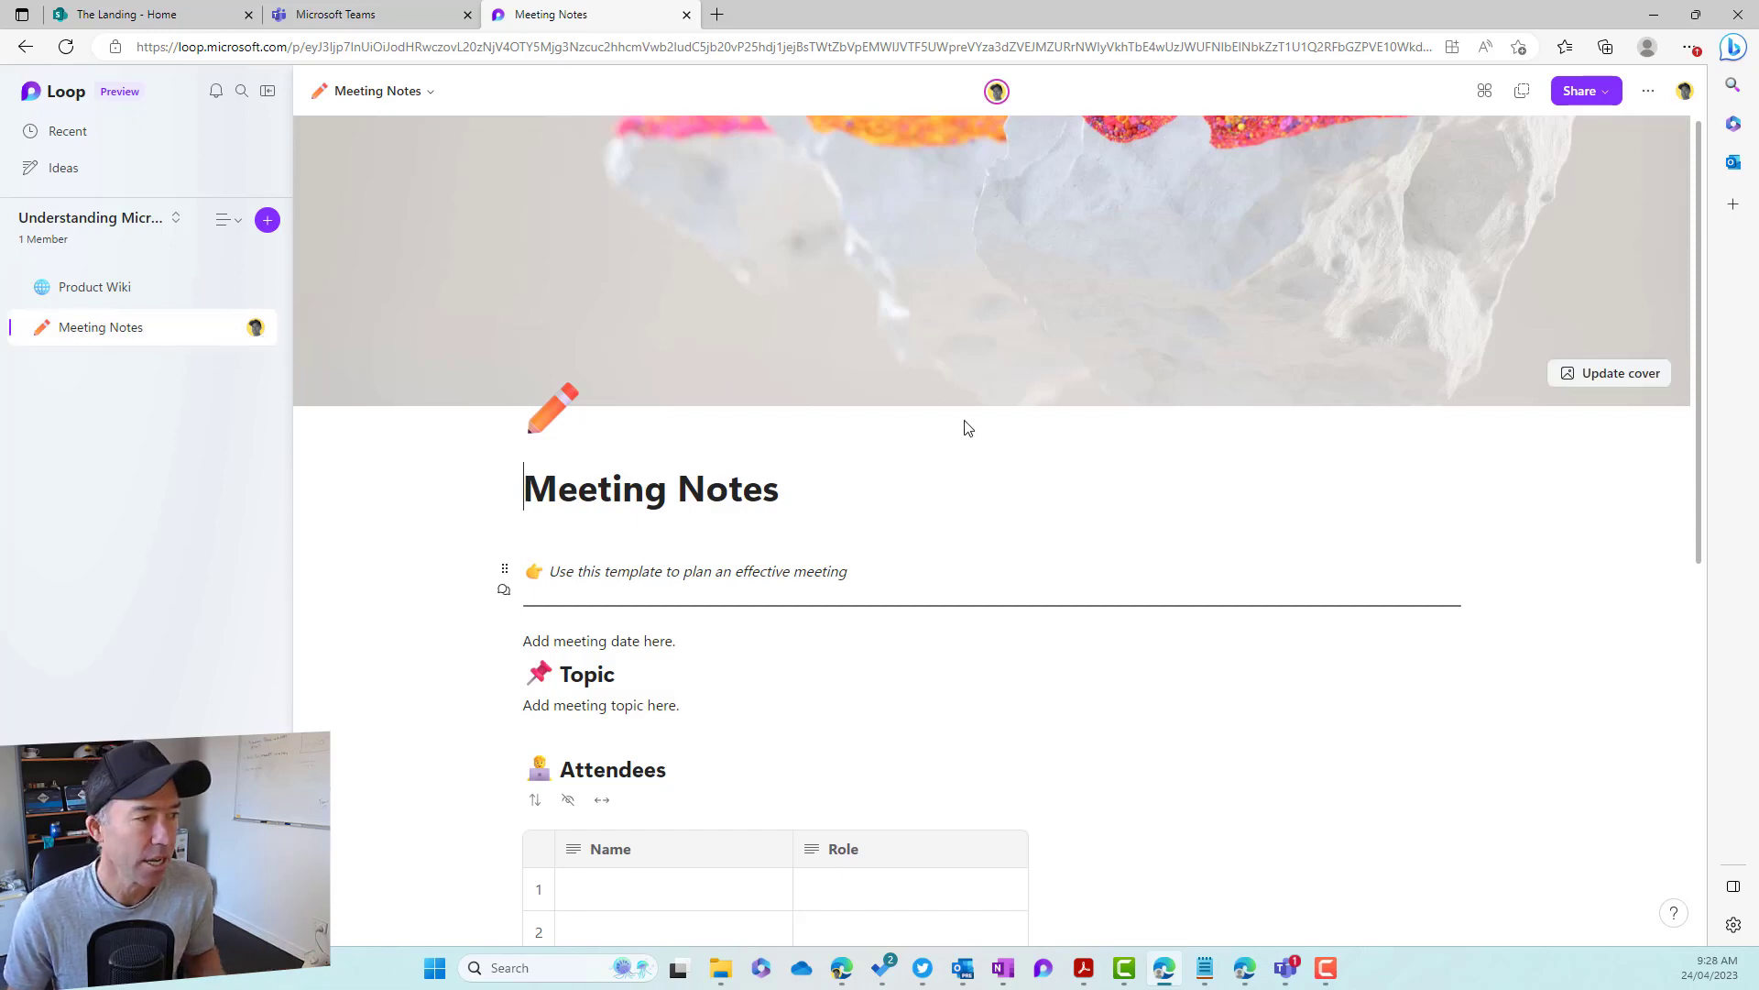
{"action": "scroll", "coordinate": [1081, 438], "scroll_direction": "down", "scroll_amount": 6}
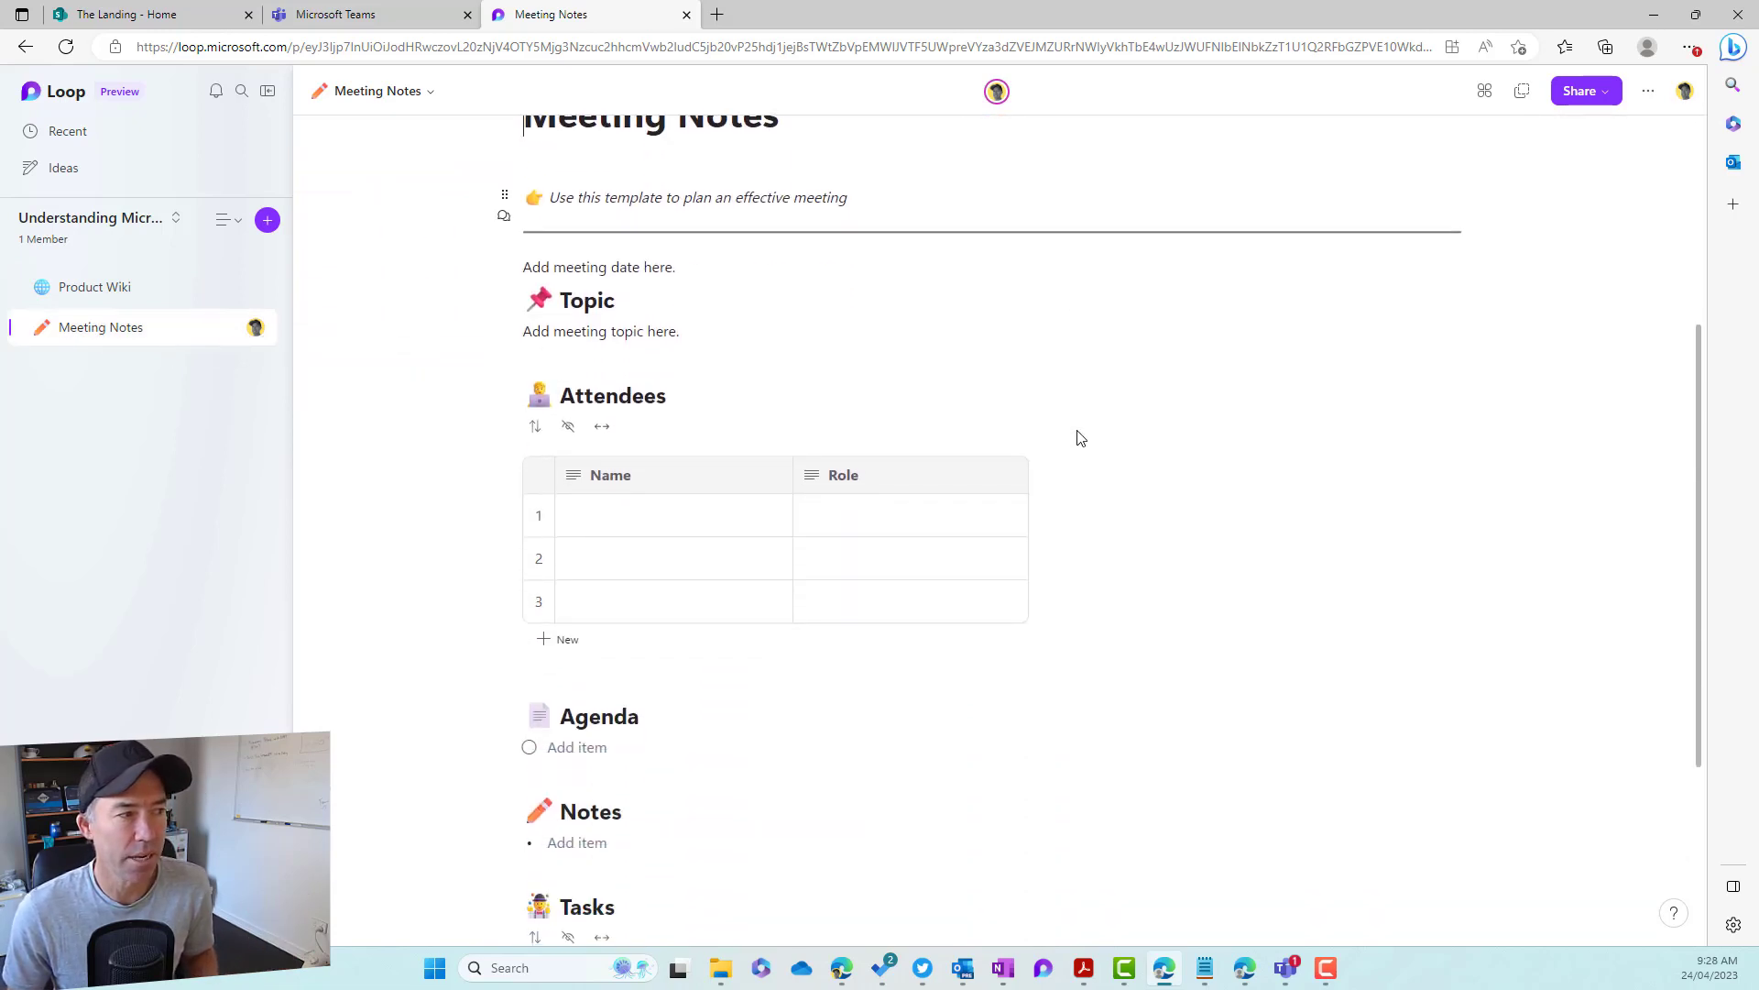
{"action": "scroll", "coordinate": [1080, 438], "scroll_direction": "down", "scroll_amount": 1}
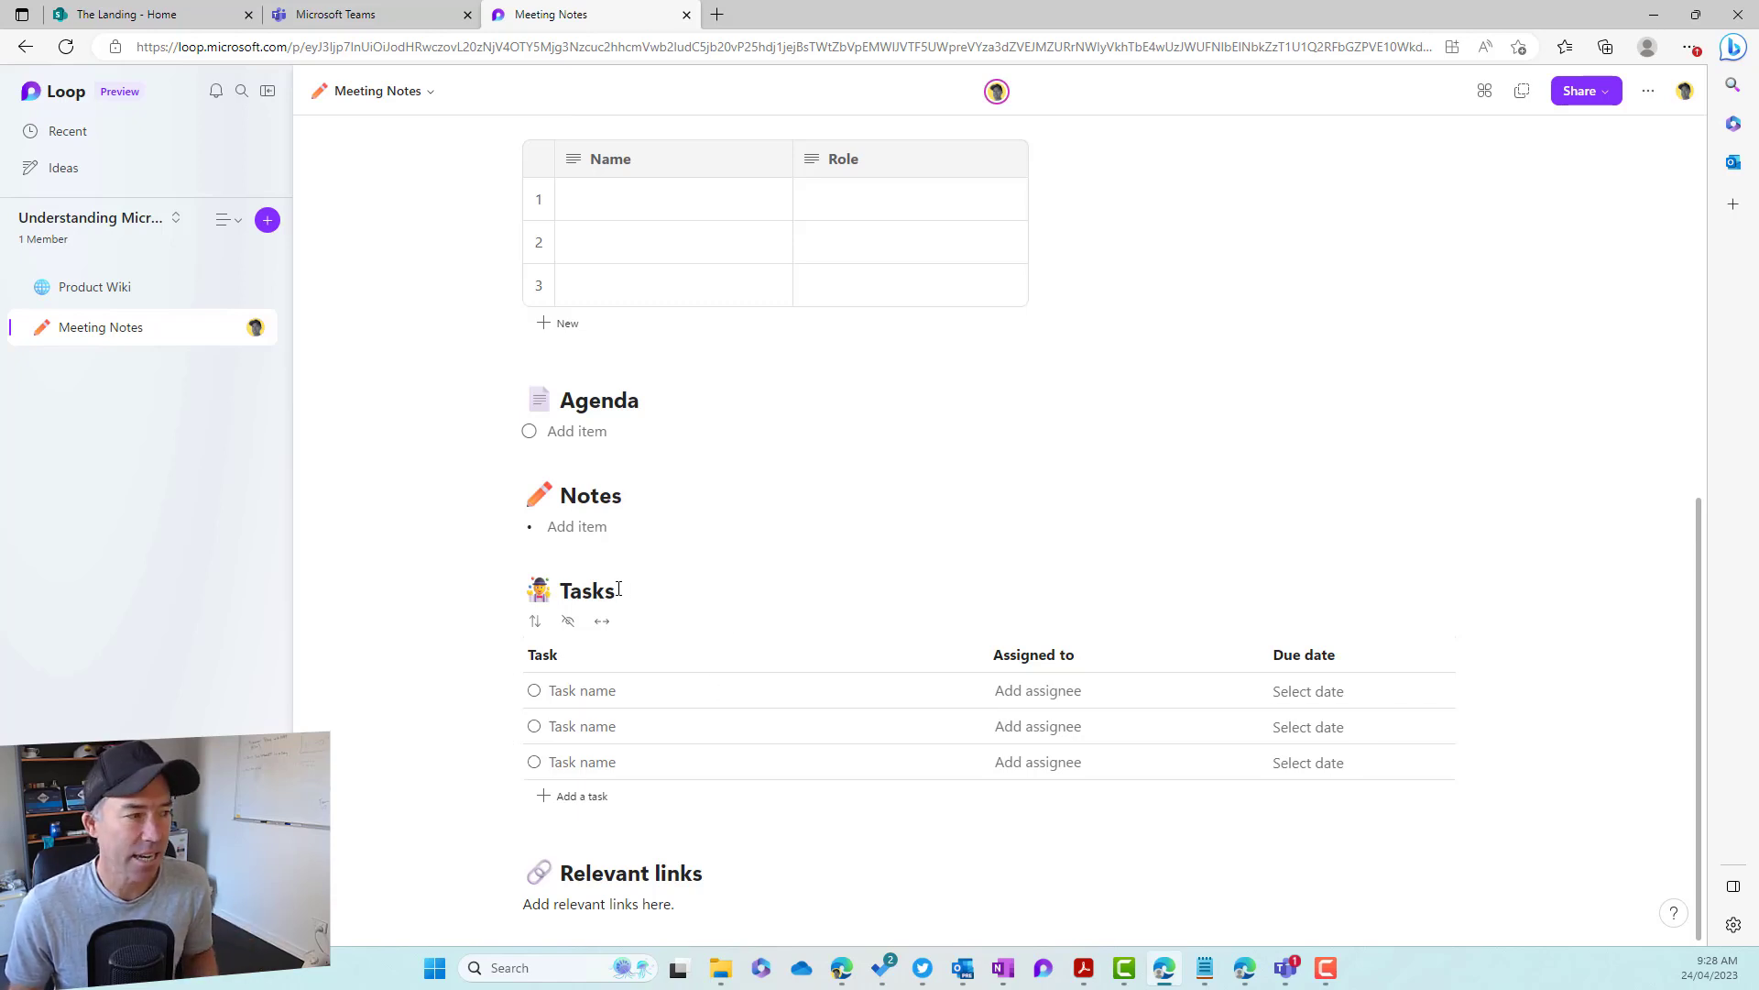
Insert a Task list template from the / menu on a new line below Notes
{"action": "left_click", "coordinate": [623, 554]}
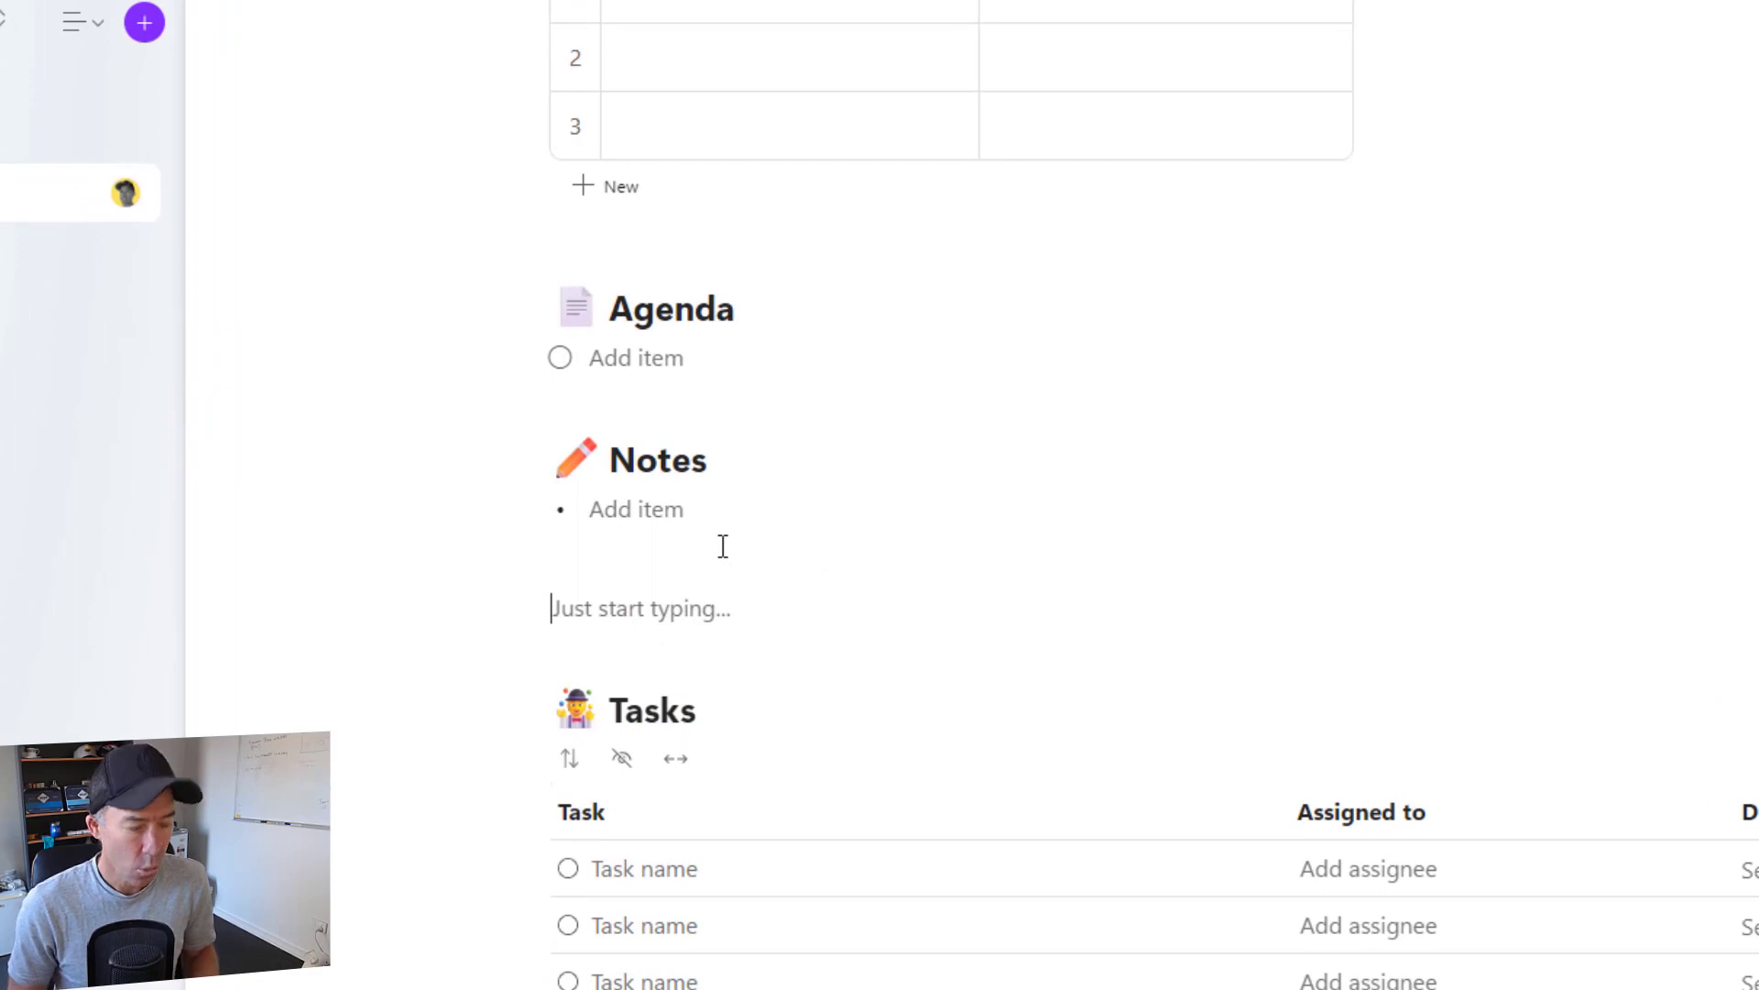
{"action": "type", "text": "/"}
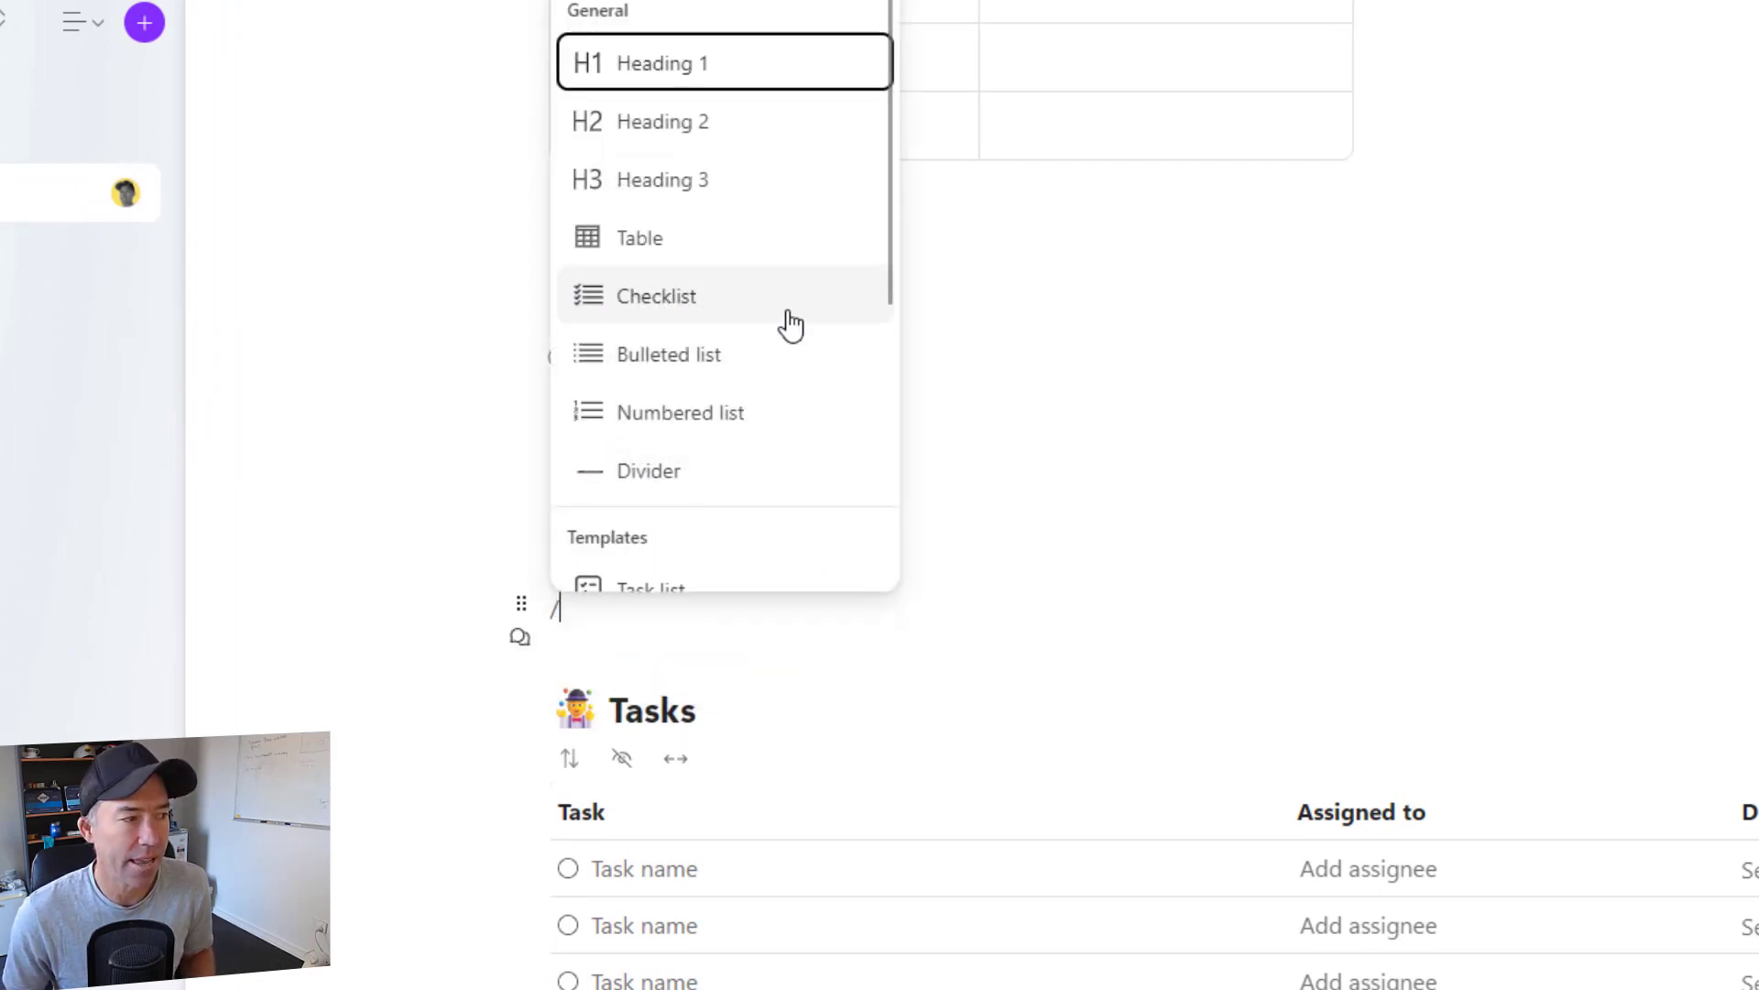
{"action": "scroll", "coordinate": [790, 323], "scroll_direction": "down", "scroll_amount": 2}
{"action": "scroll", "coordinate": [790, 323], "scroll_direction": "down", "scroll_amount": 4}
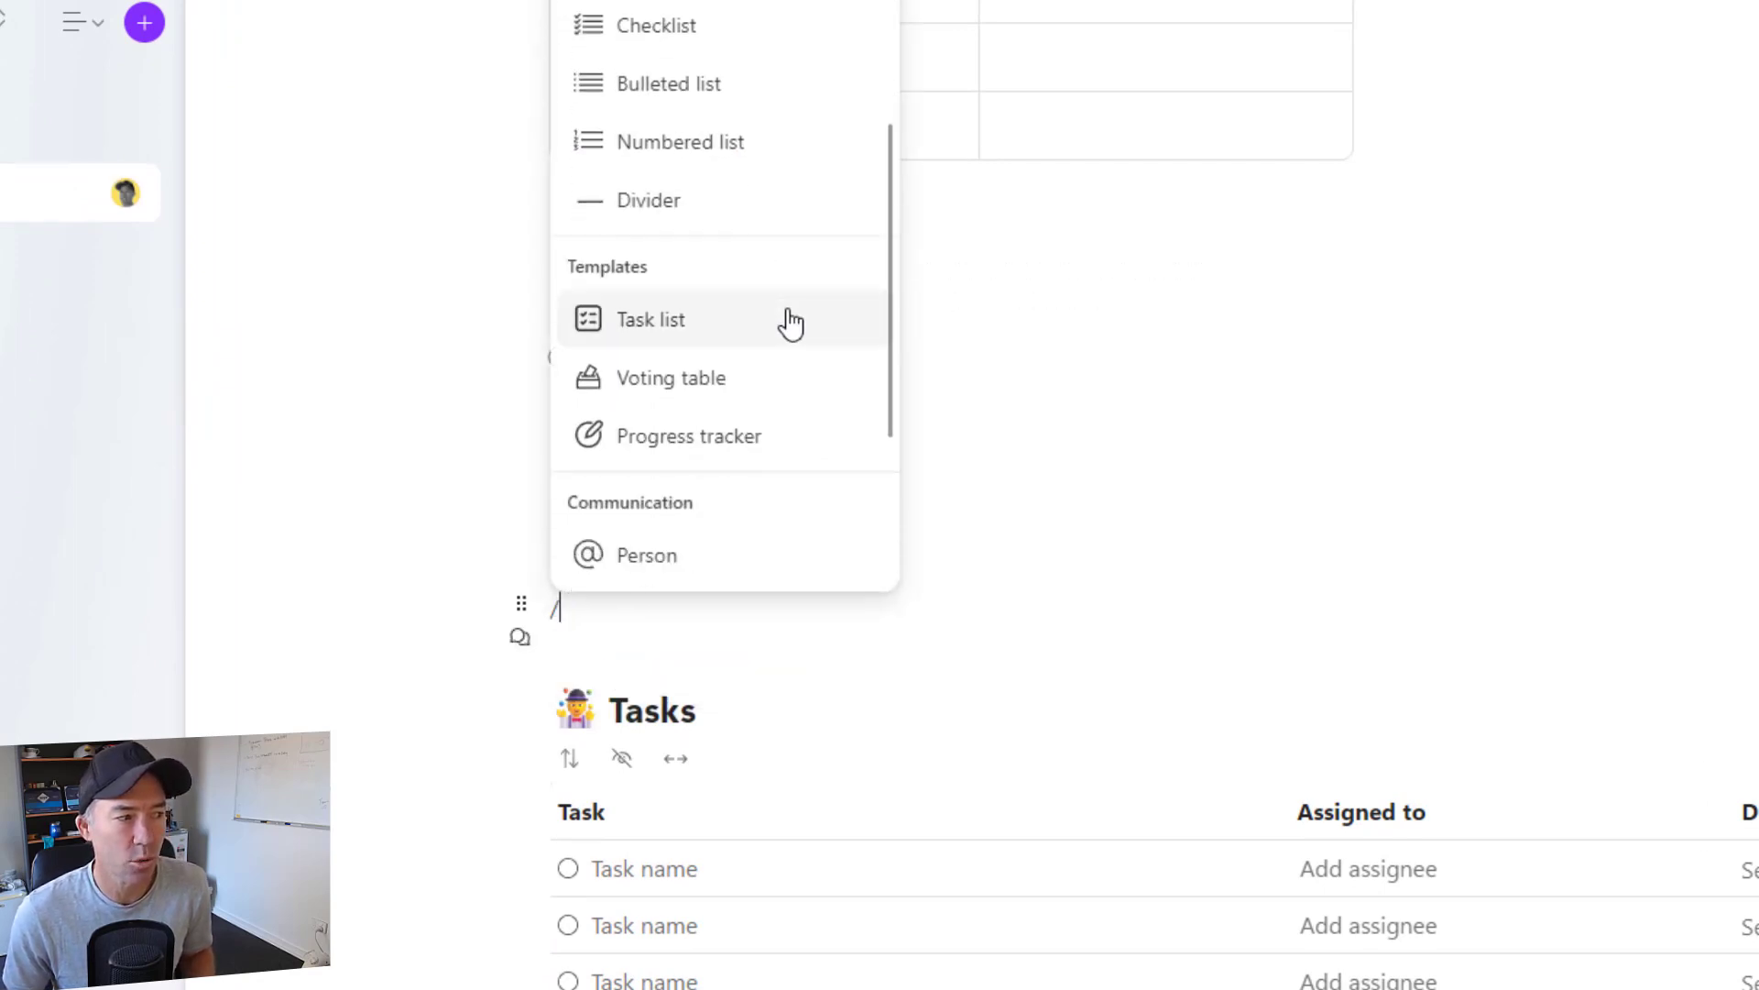
{"action": "scroll", "coordinate": [789, 321], "scroll_direction": "up", "scroll_amount": 4}
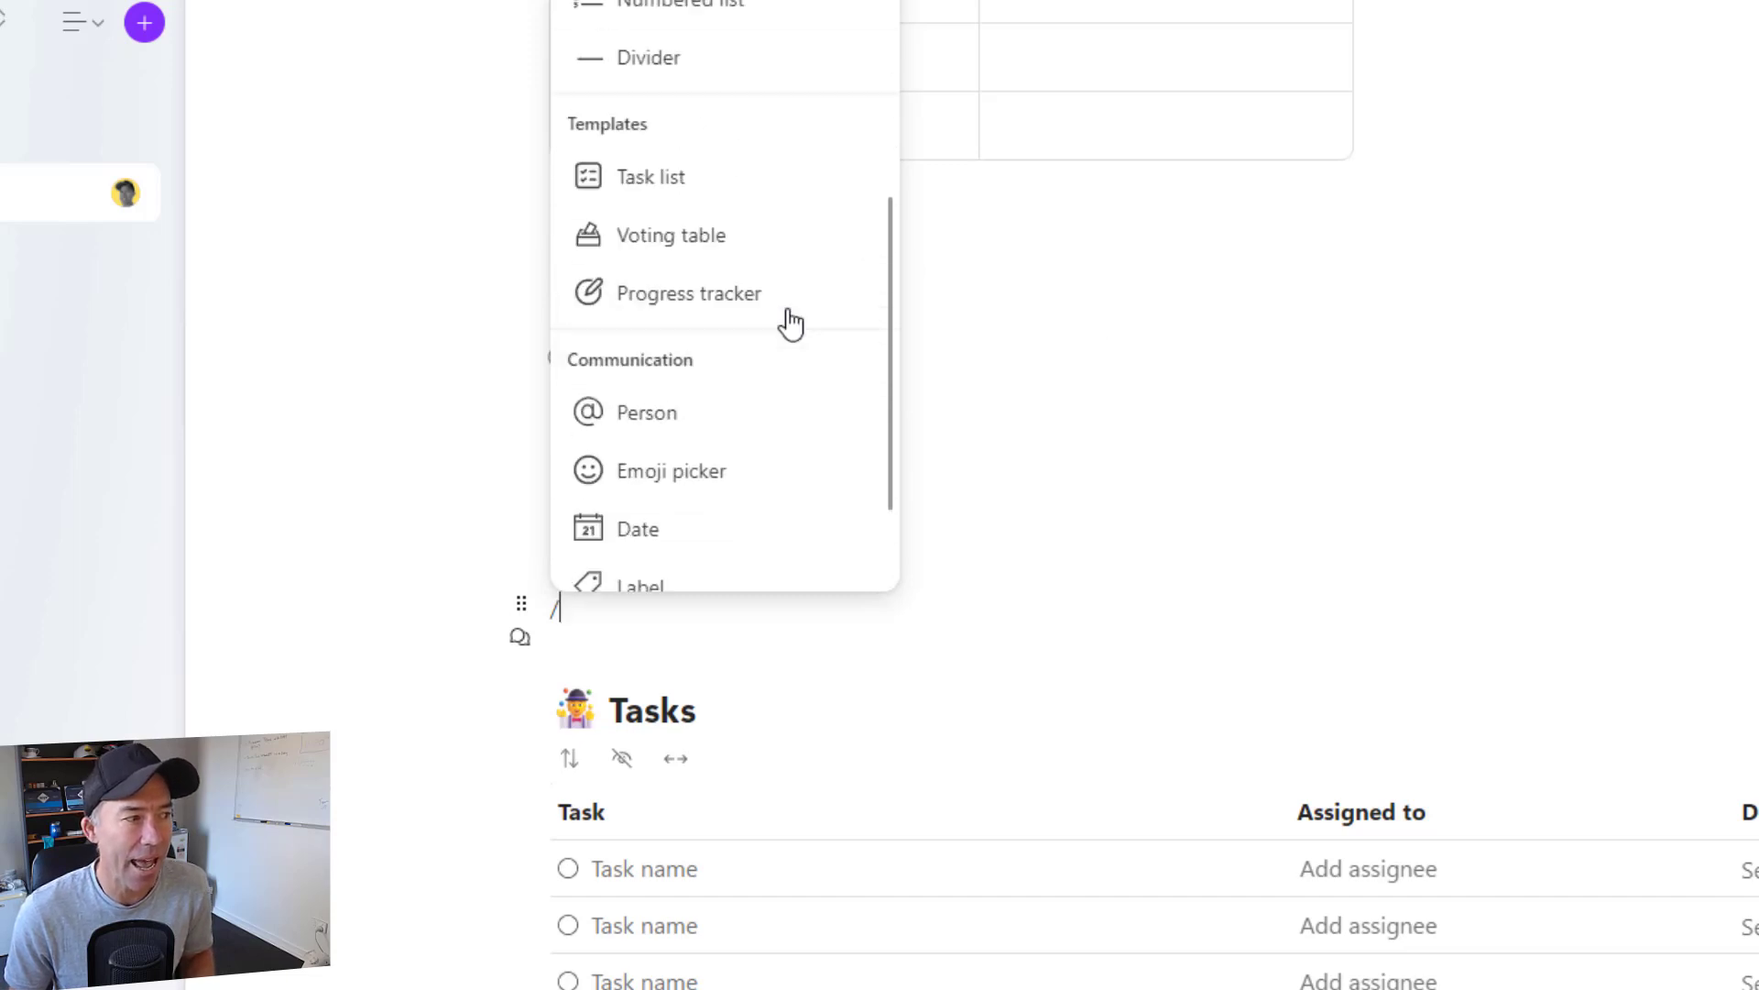
{"action": "left_click", "coordinate": [680, 400]}
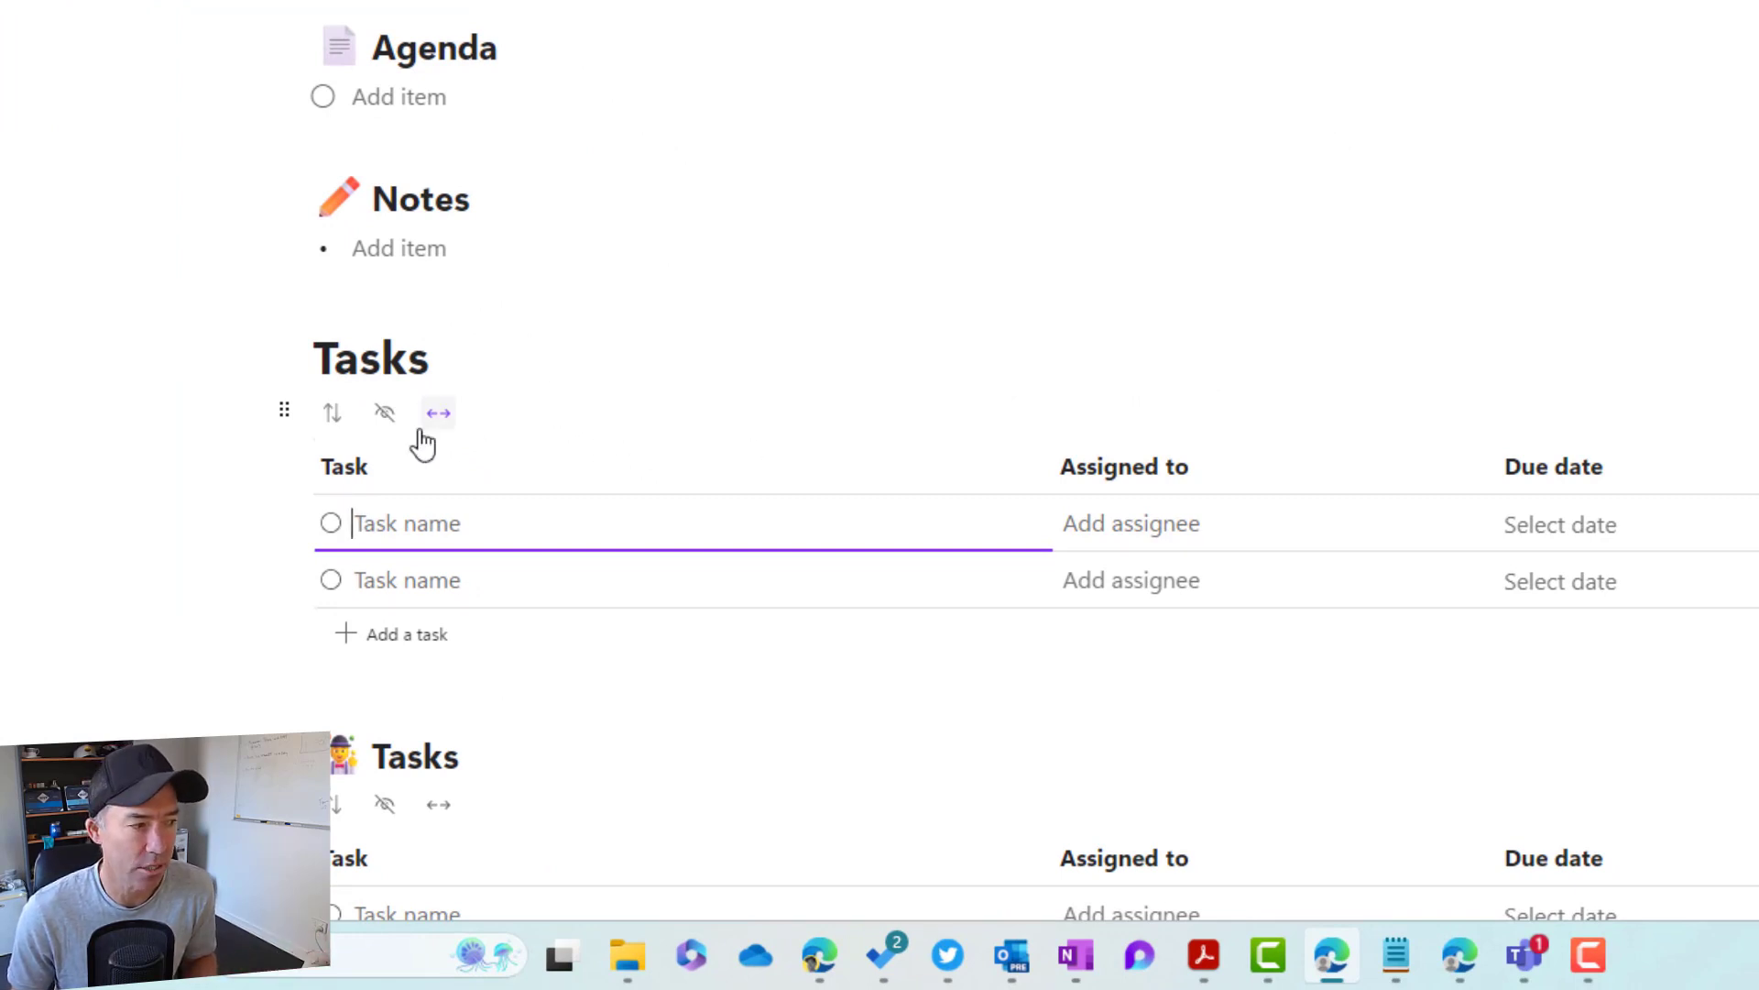
{"action": "scroll", "coordinate": [518, 463], "scroll_direction": "down", "scroll_amount": 2}
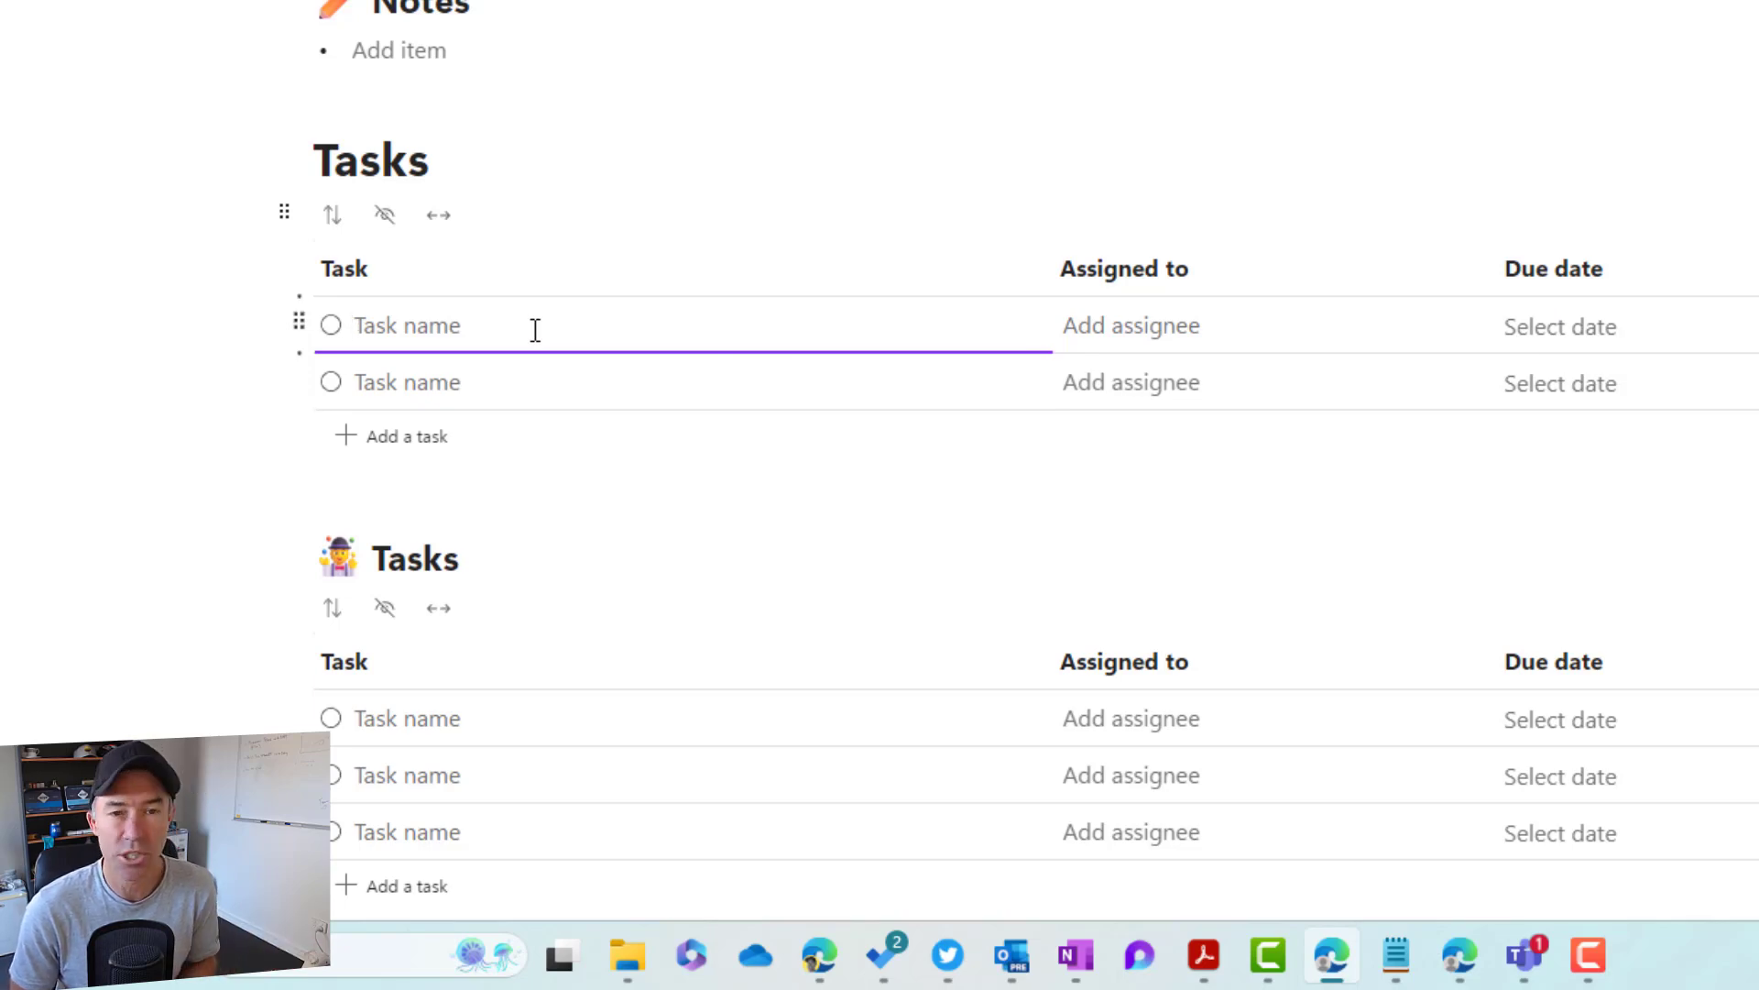
{"action": "type", "text": "G"}
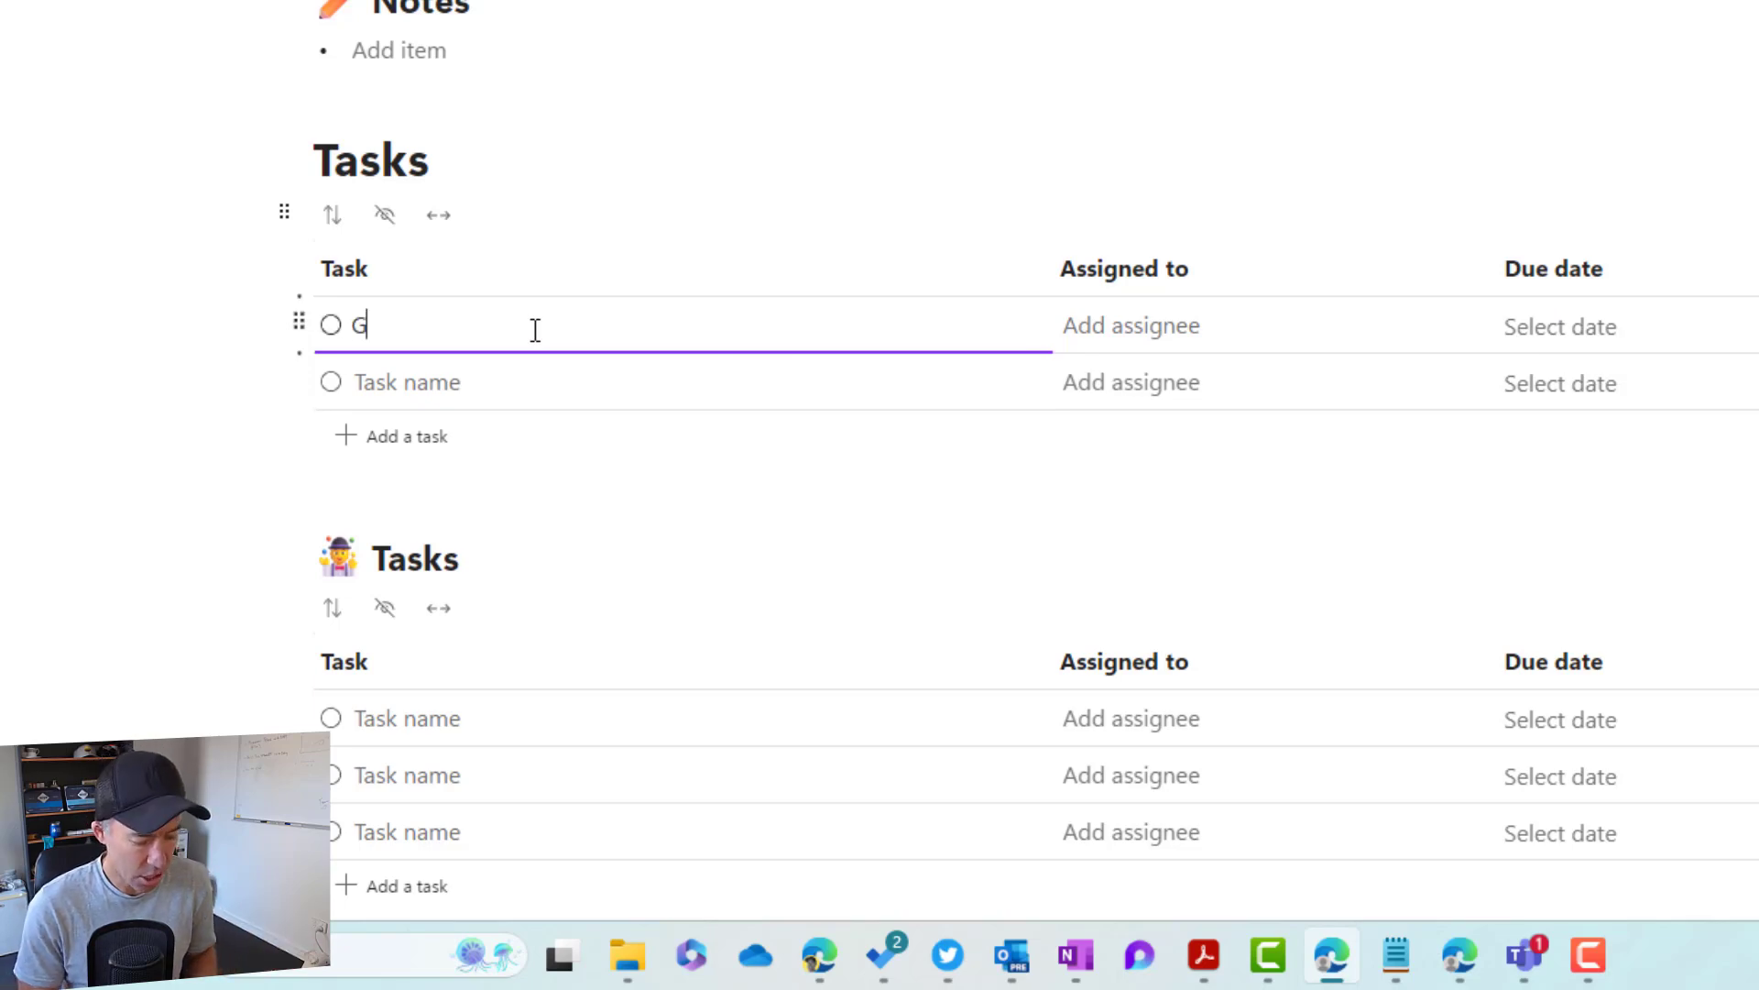
{"action": "type", "text": "ather resources"}
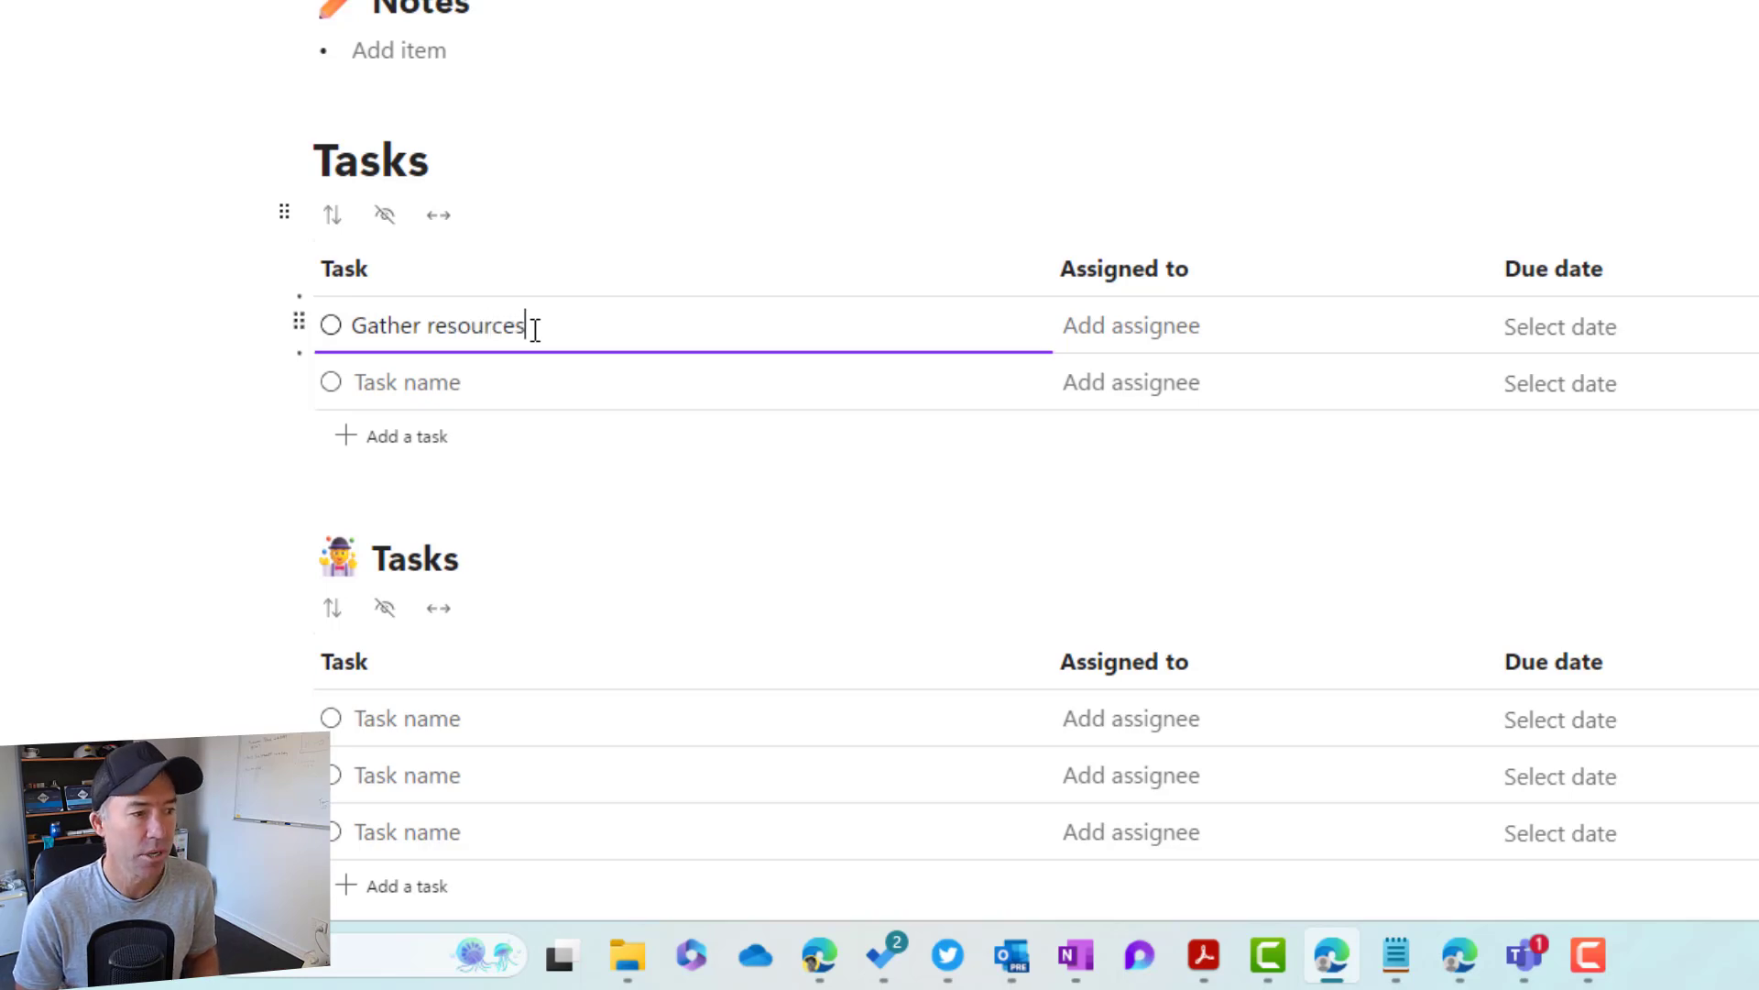
{"action": "key", "text": "Tab"}
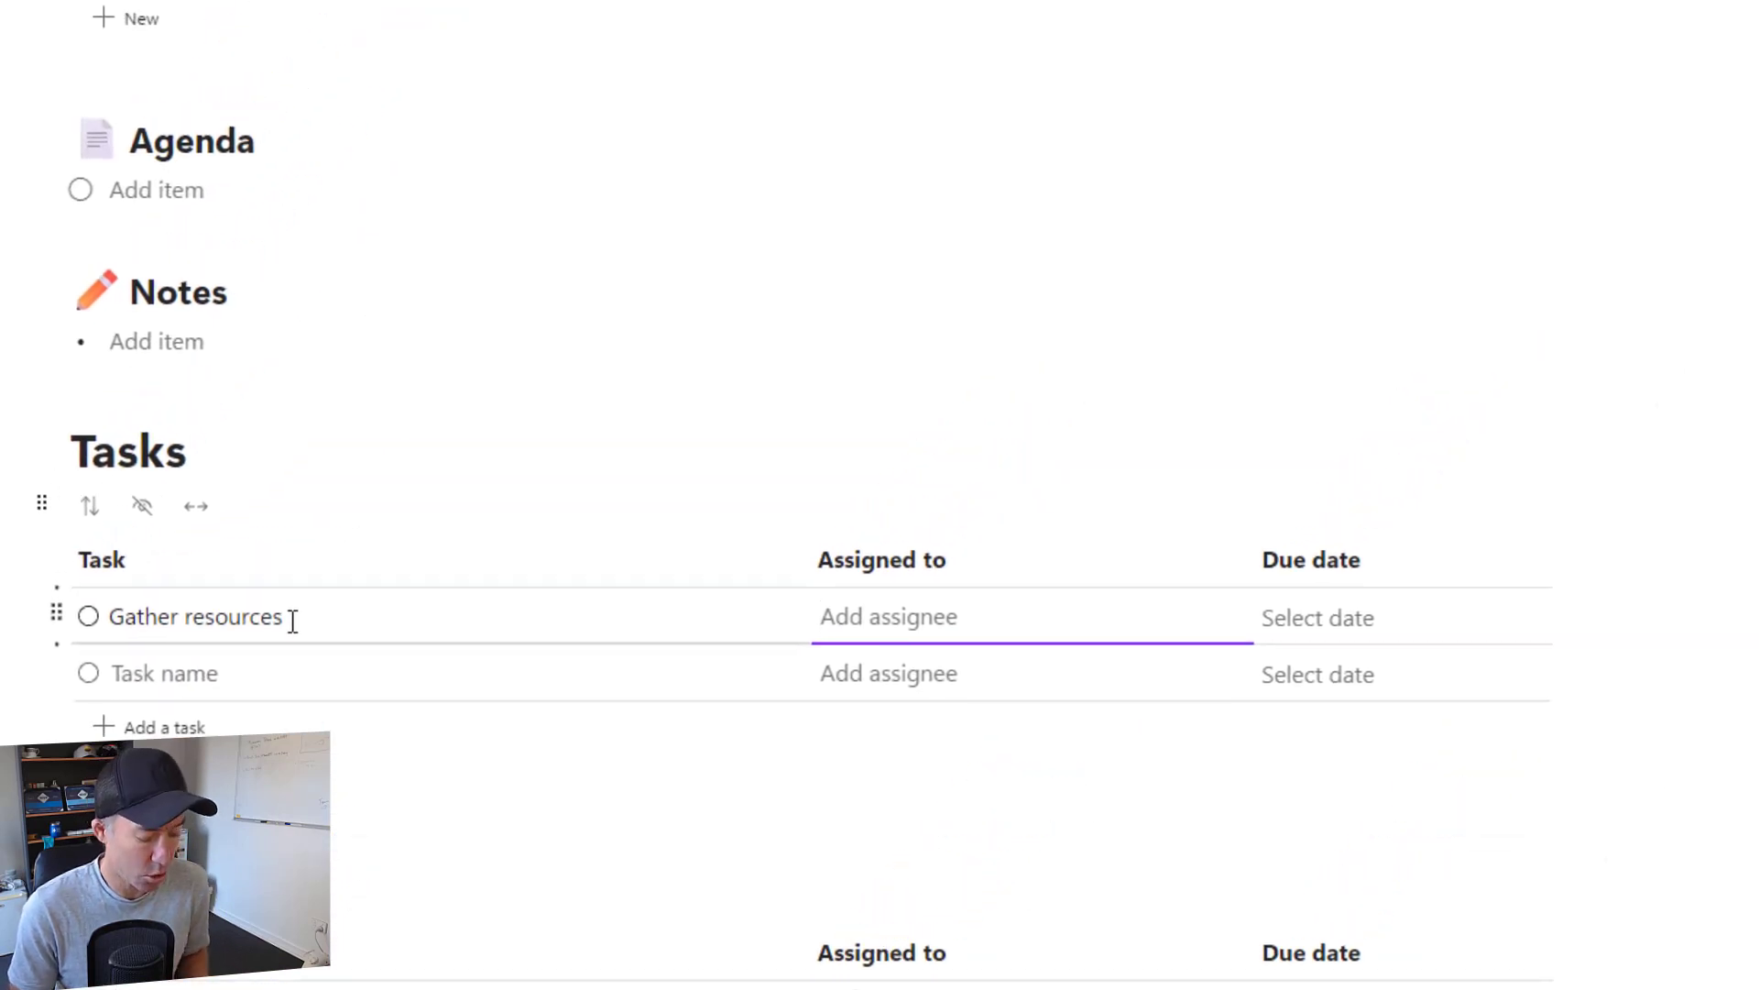
{"action": "type", "text": "@"}
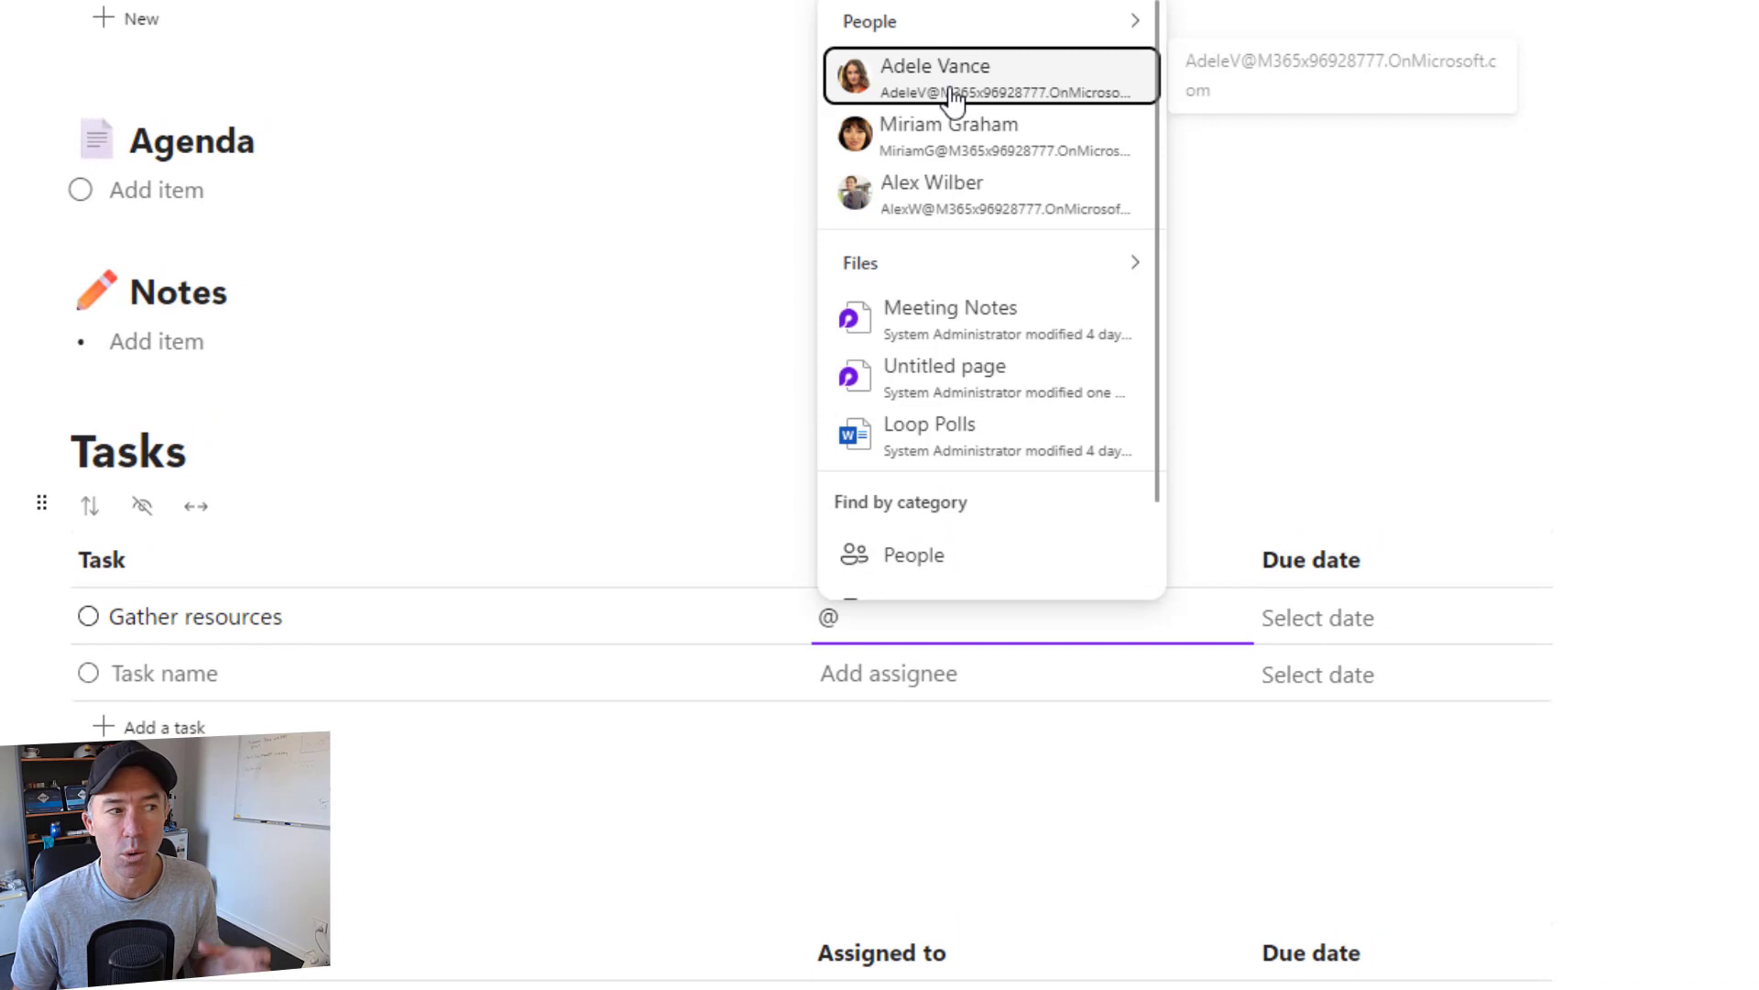
{"action": "left_click", "coordinate": [935, 212]}
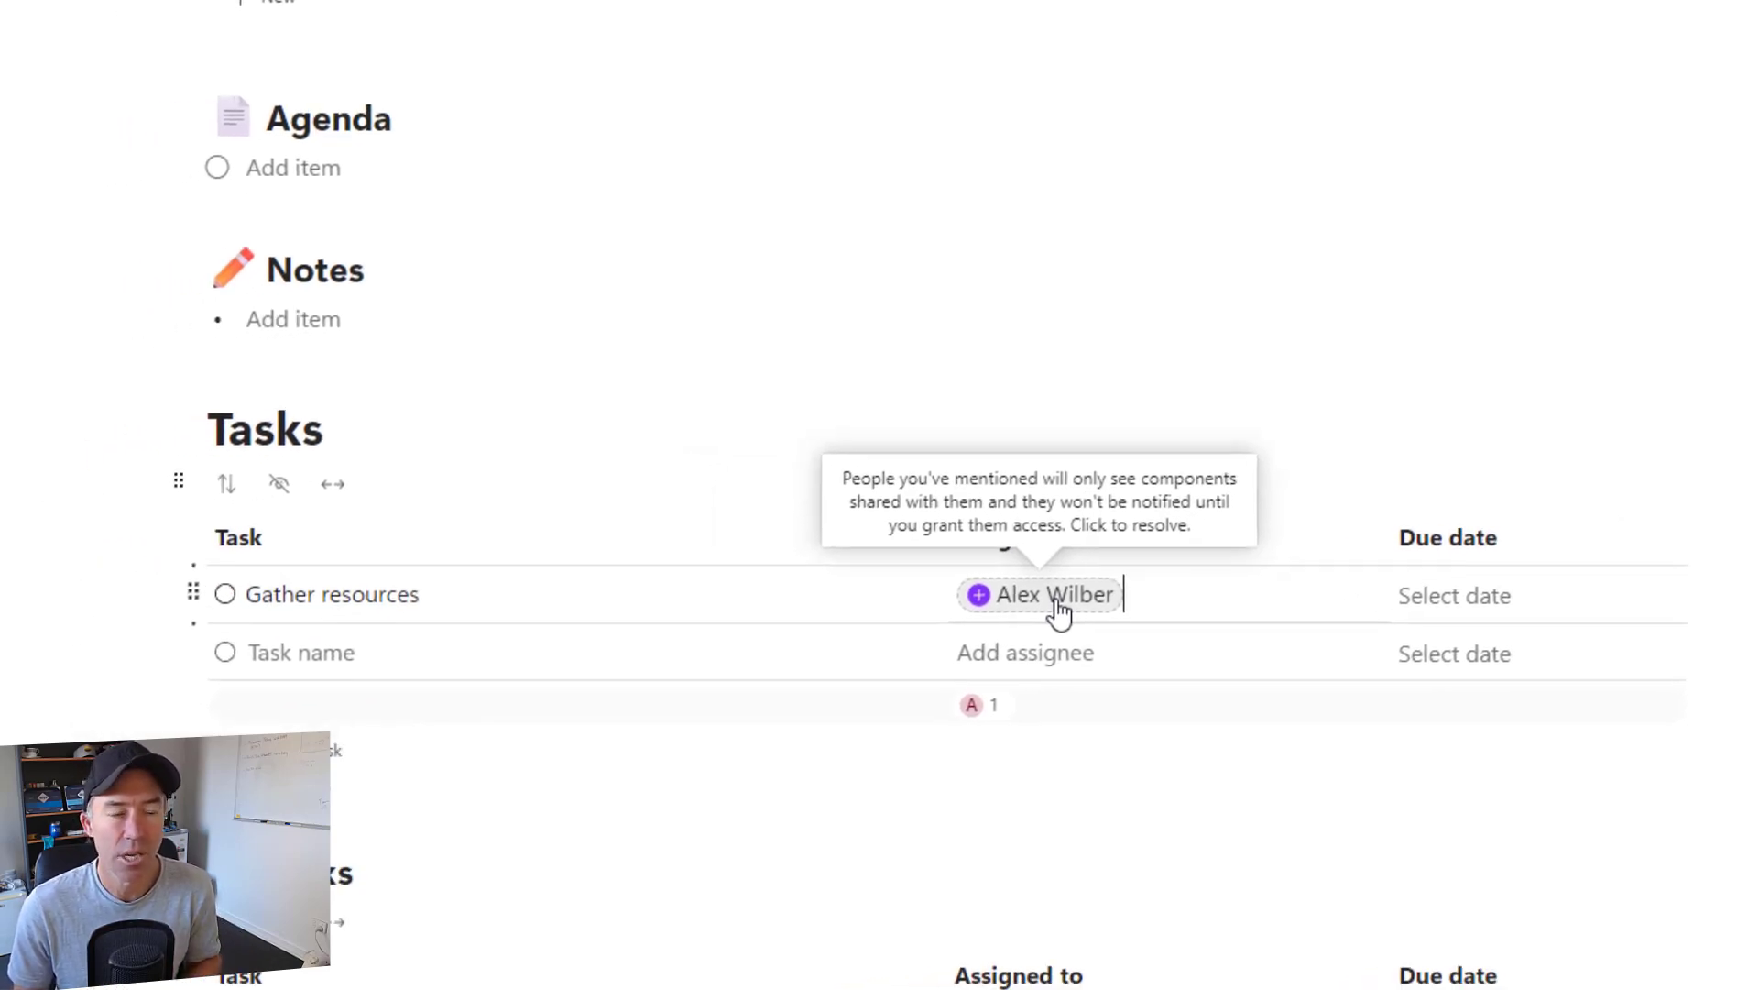
Resolve the mention's missing-access warning by sharing the page with the colleague and notifying them
{"action": "left_click", "coordinate": [1147, 587]}
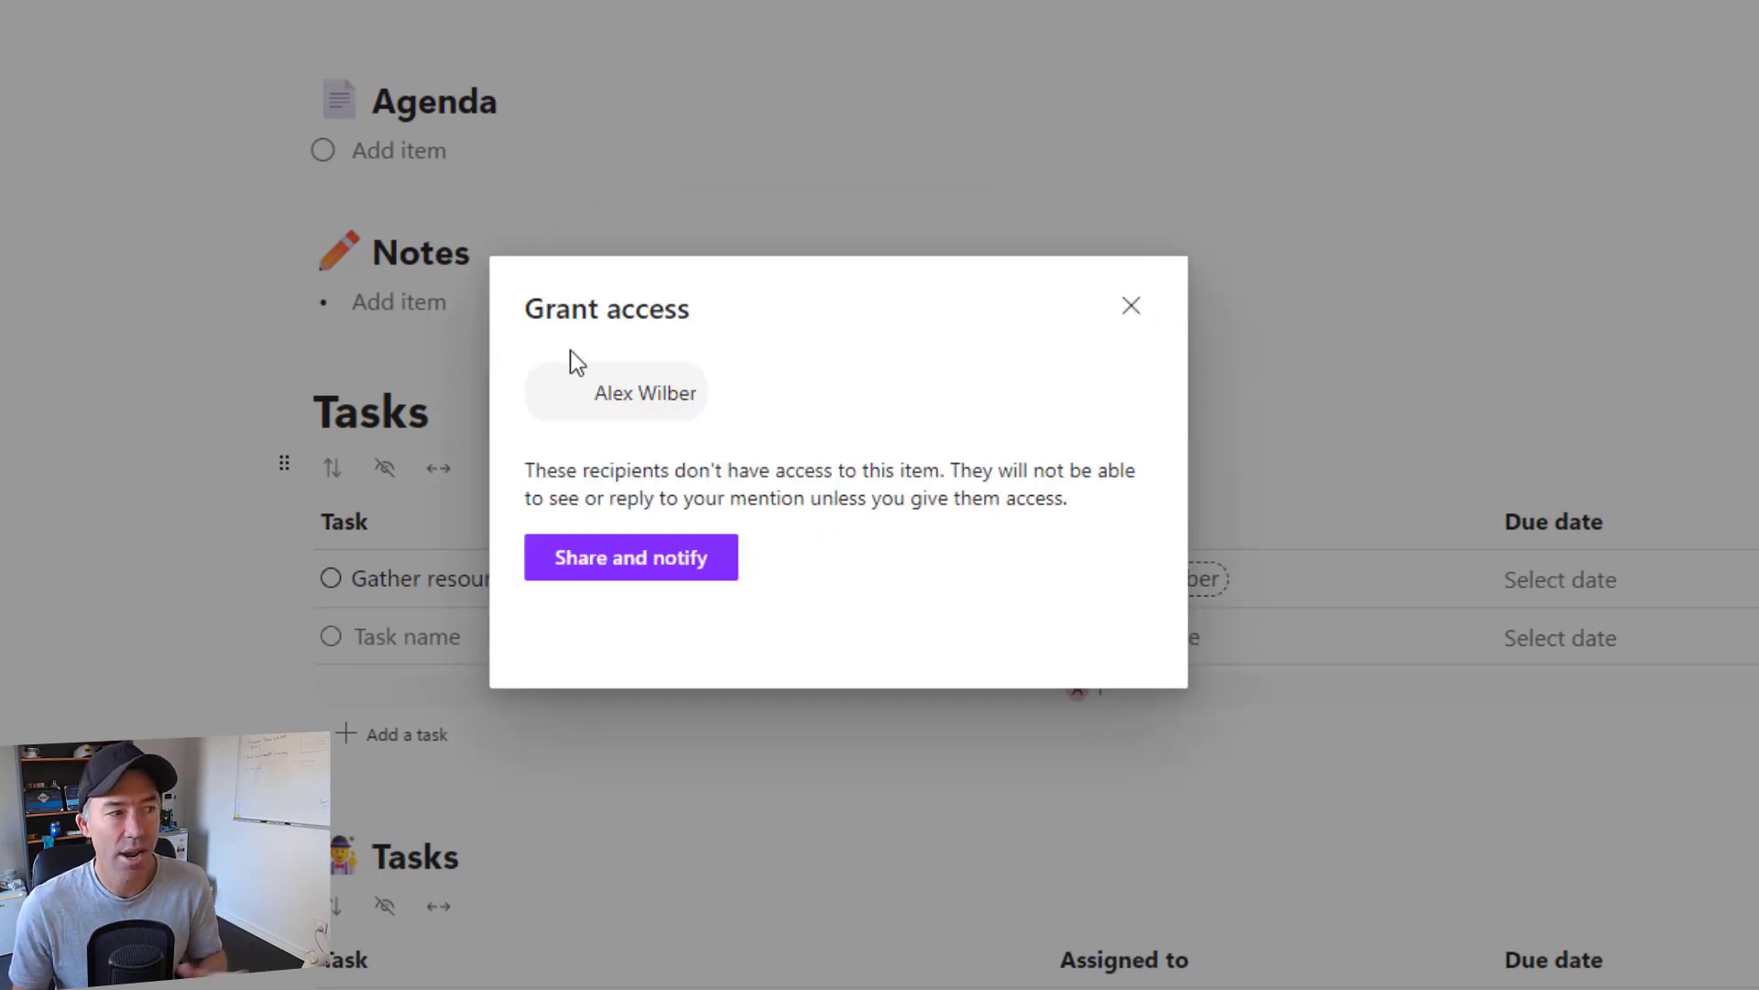
{"action": "left_click", "coordinate": [647, 573]}
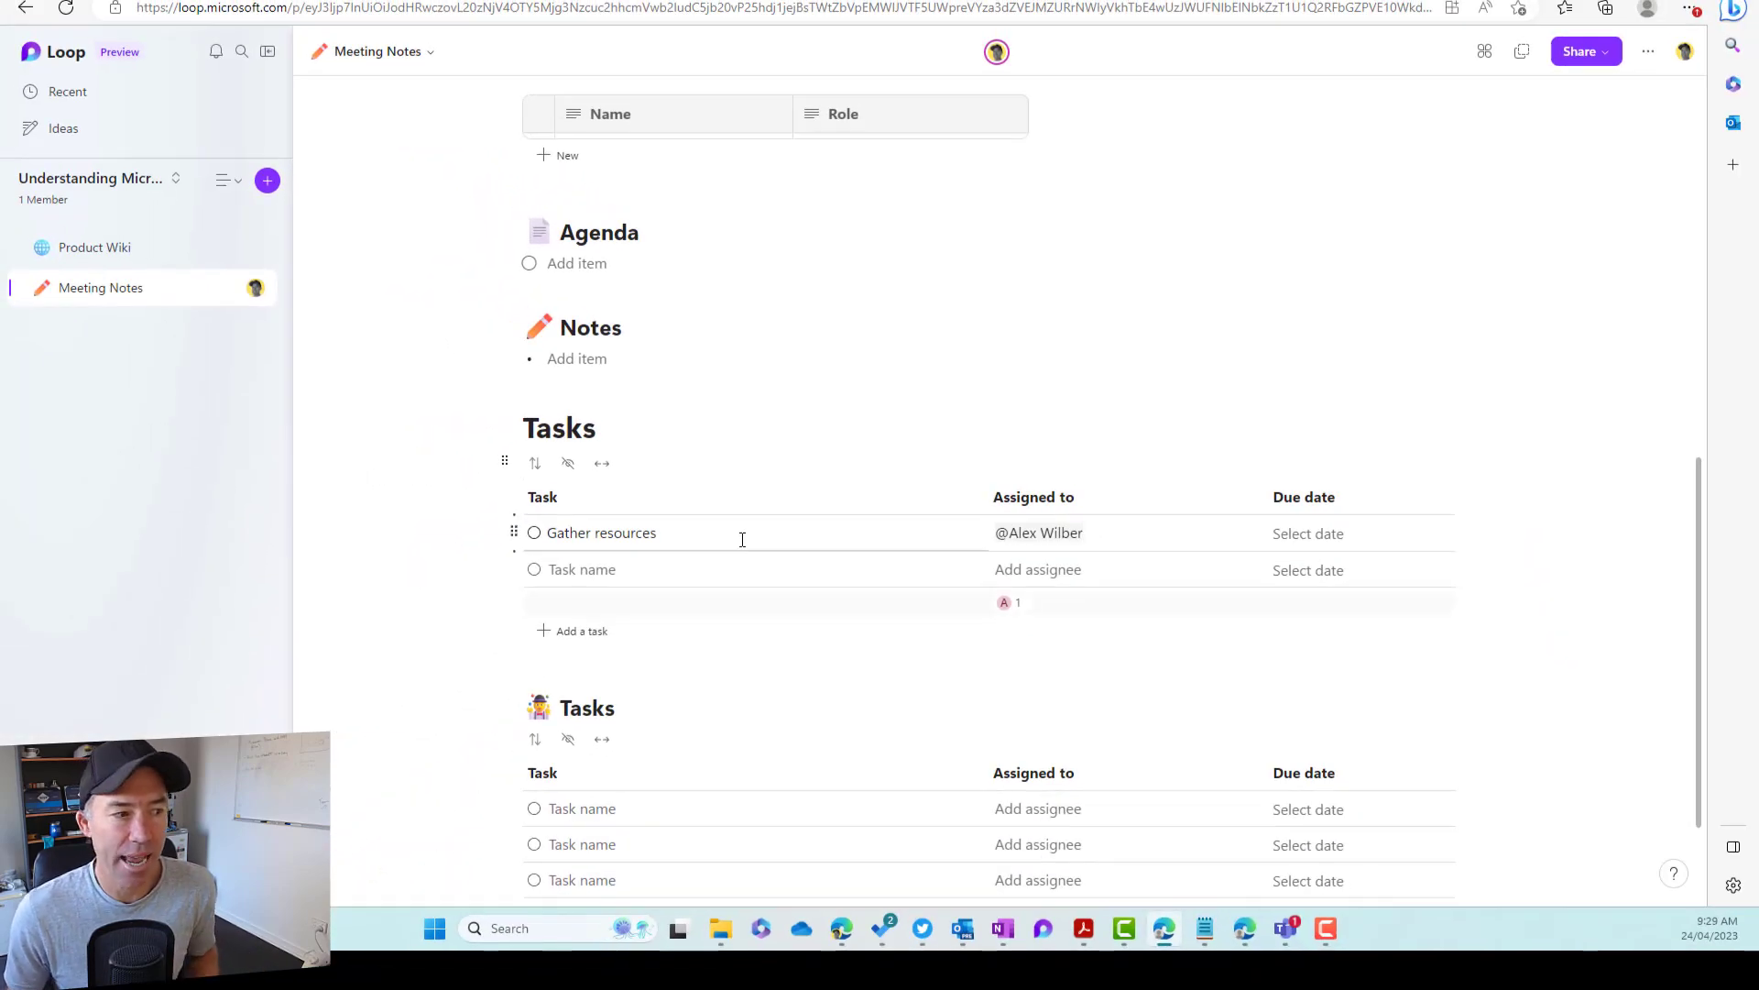
Set the Gather resources due date to May 31, 2023 in the calendar
{"action": "left_click", "coordinate": [1306, 537]}
{"action": "left_click", "coordinate": [1312, 537]}
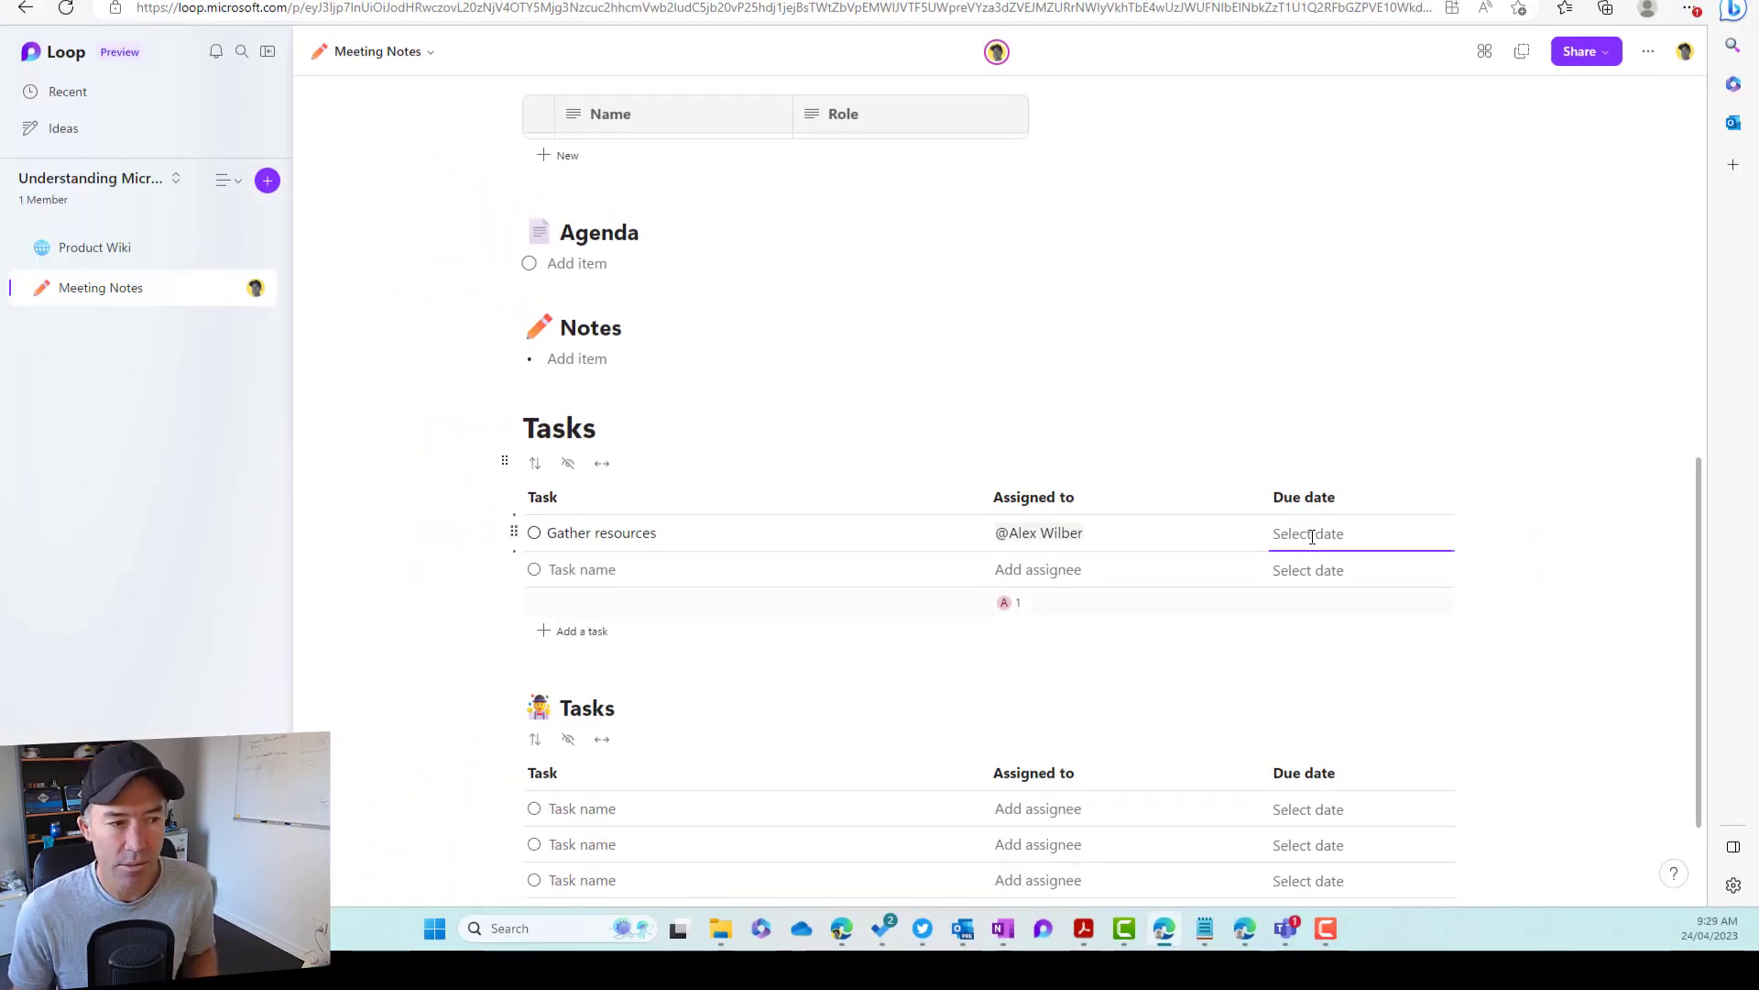
{"action": "left_click", "coordinate": [1313, 537]}
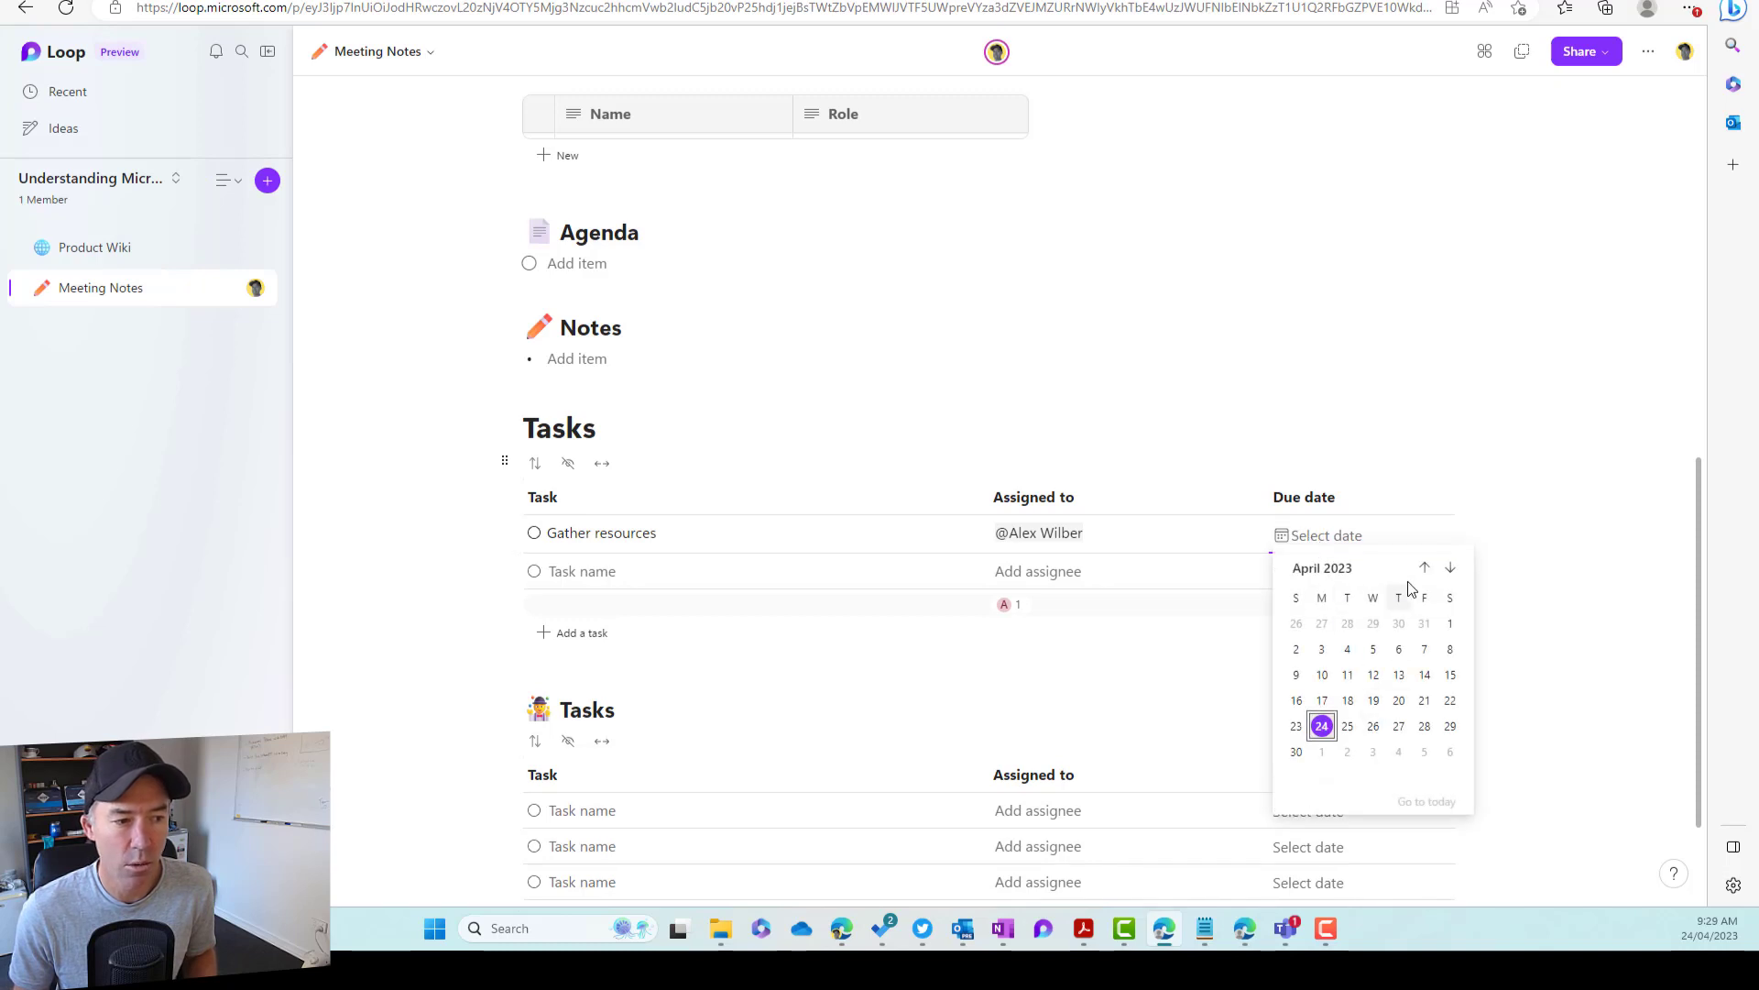
{"action": "left_click", "coordinate": [1449, 567]}
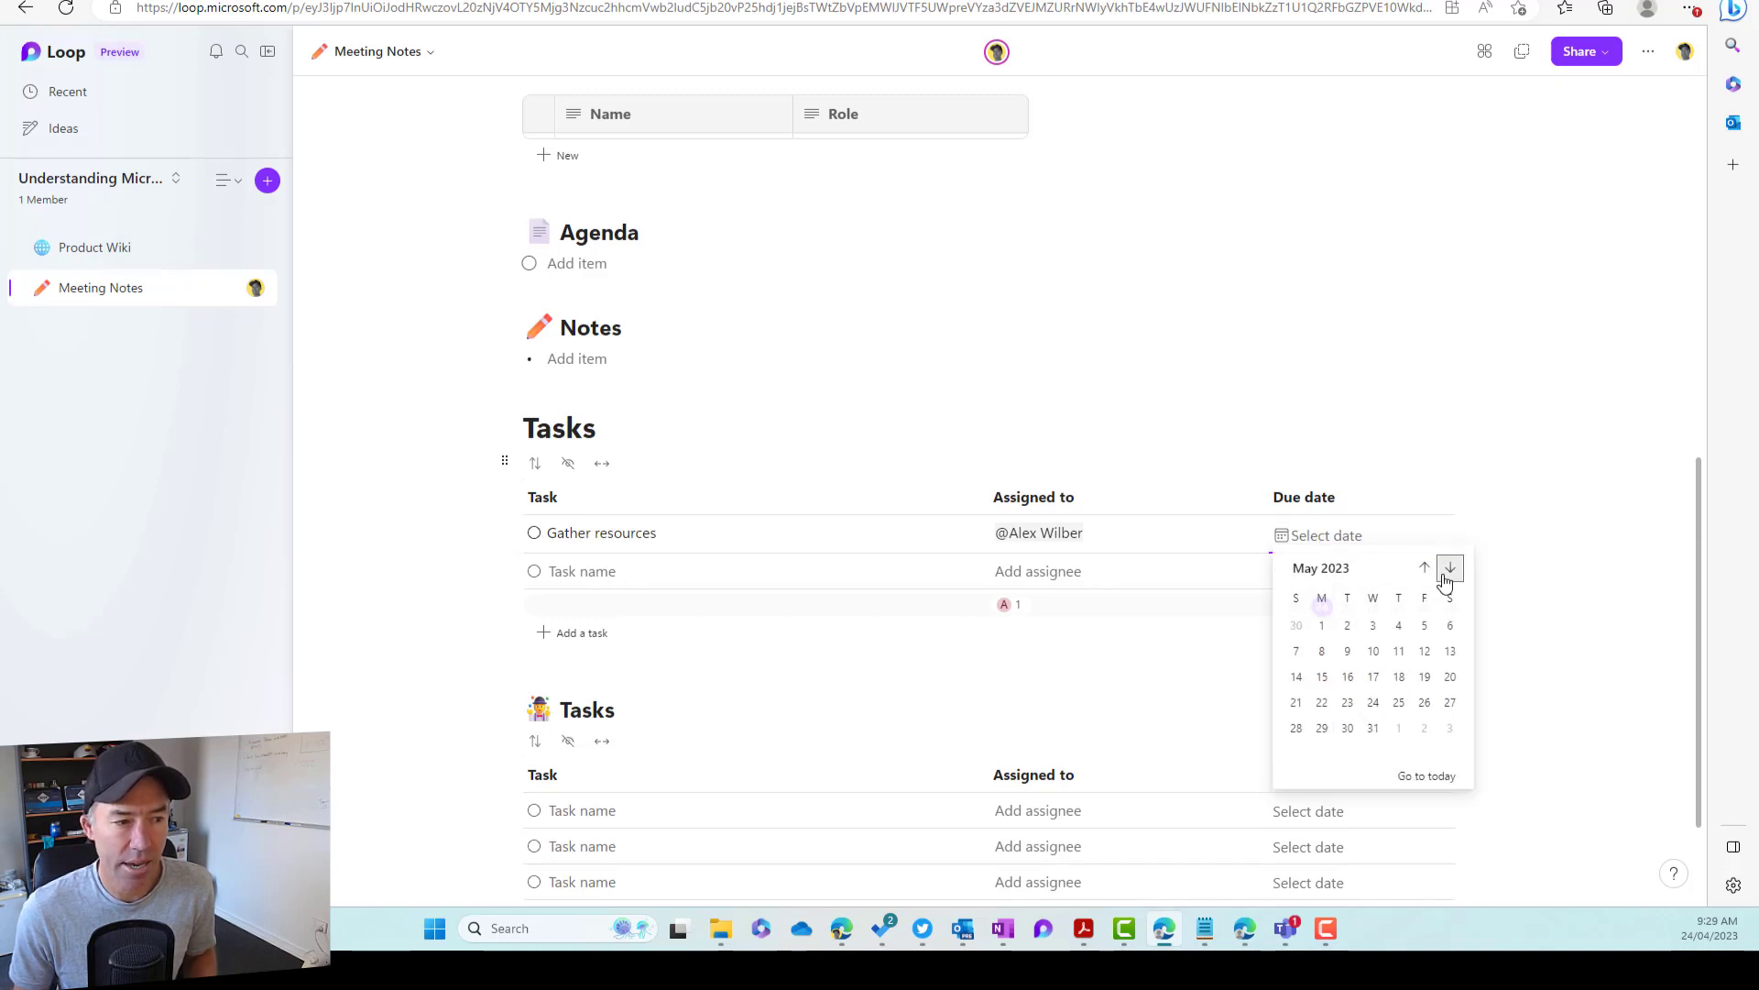
{"action": "left_click", "coordinate": [1373, 726]}
{"action": "left_click", "coordinate": [1390, 676]}
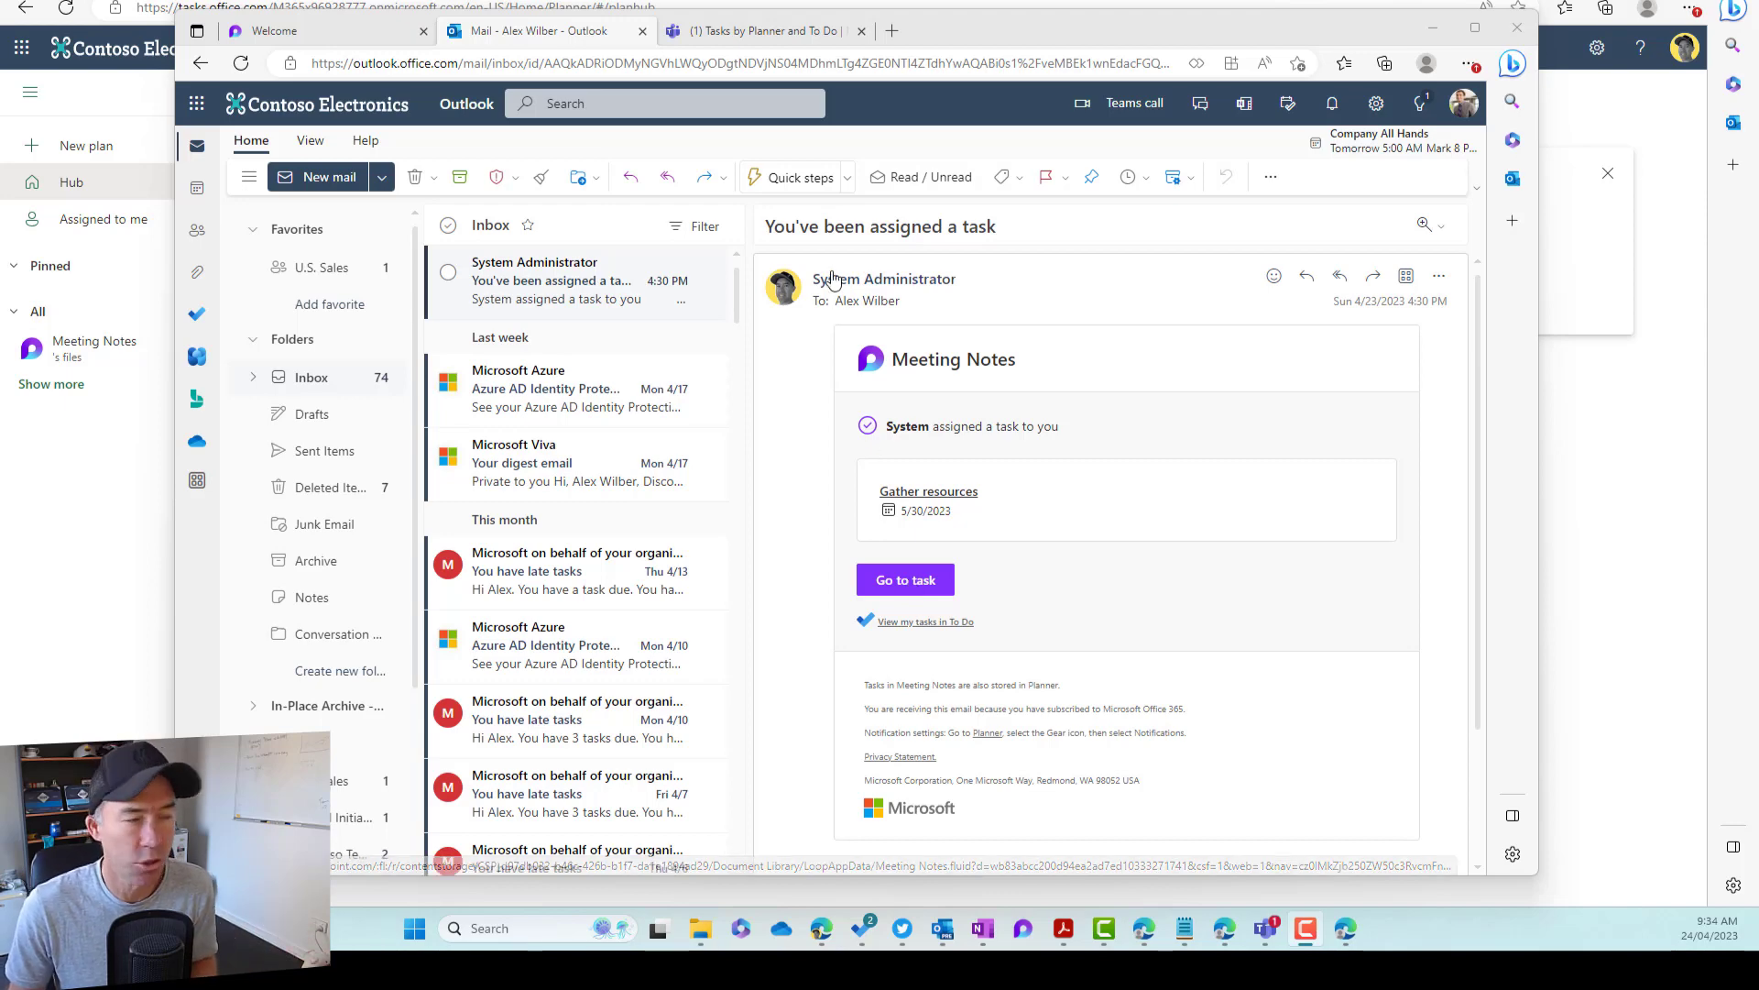
In Tasks by Planner and To Do, open the Gather resources task to verify it, then close it
{"action": "left_click", "coordinate": [723, 36]}
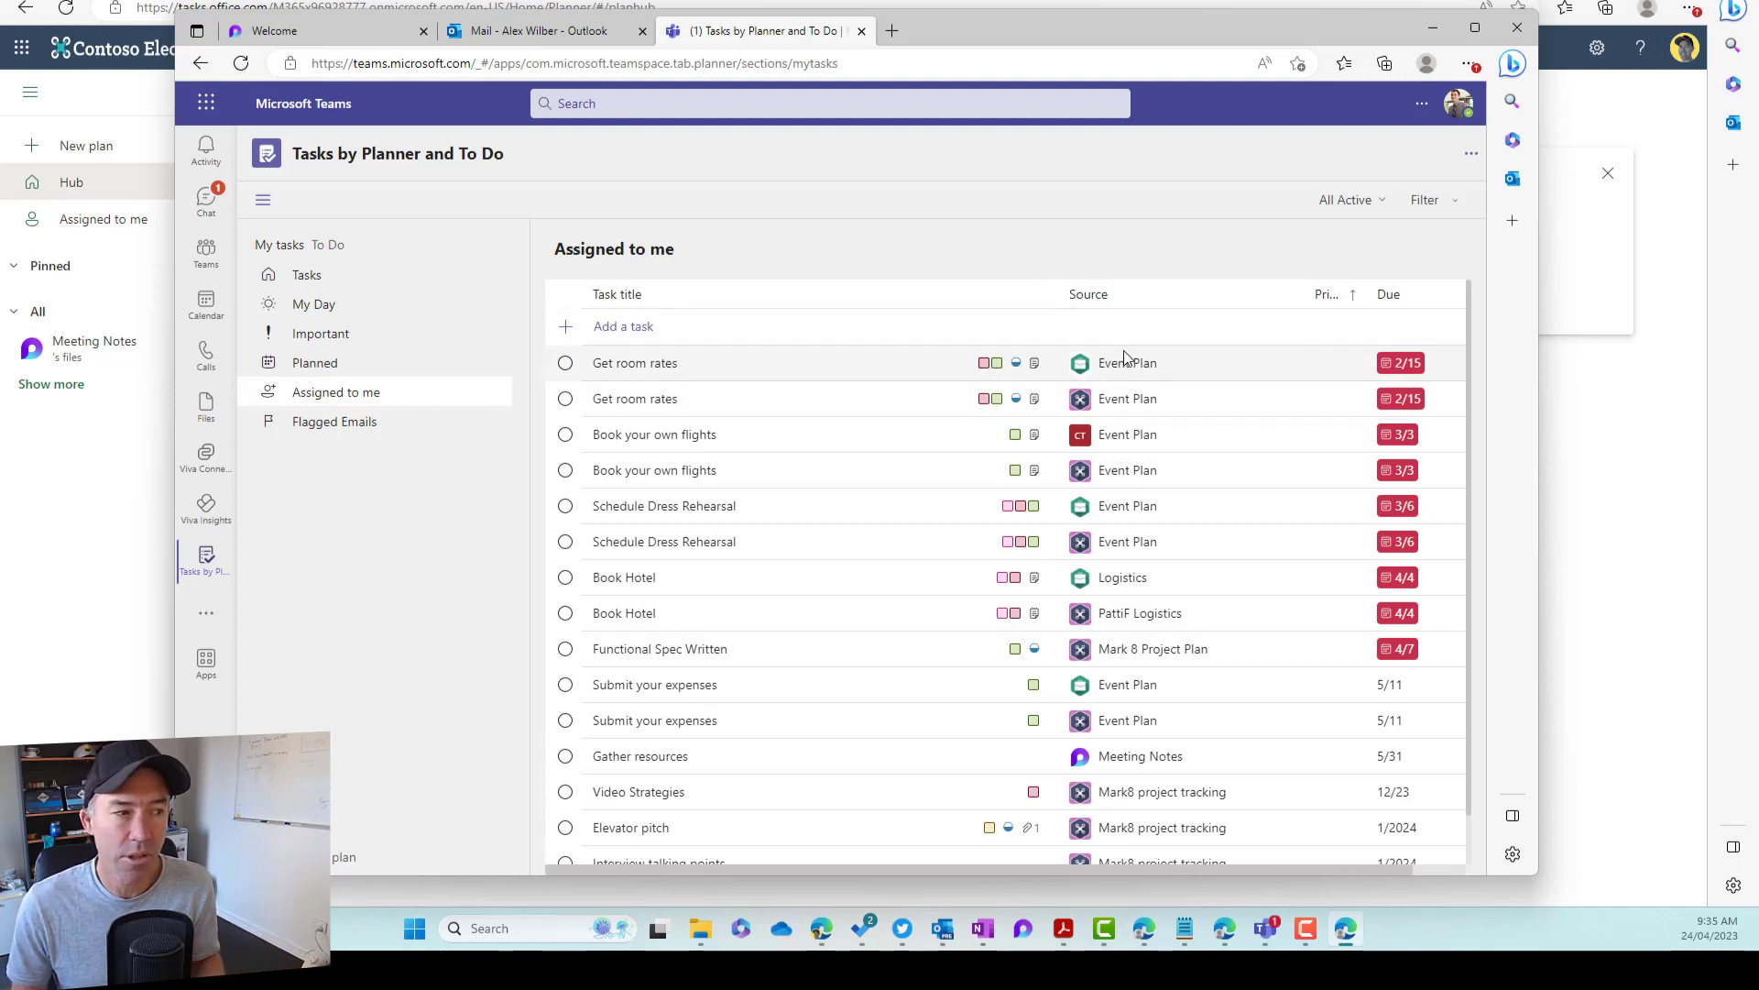
{"action": "scroll", "coordinate": [1125, 357], "scroll_direction": "down", "scroll_amount": 1}
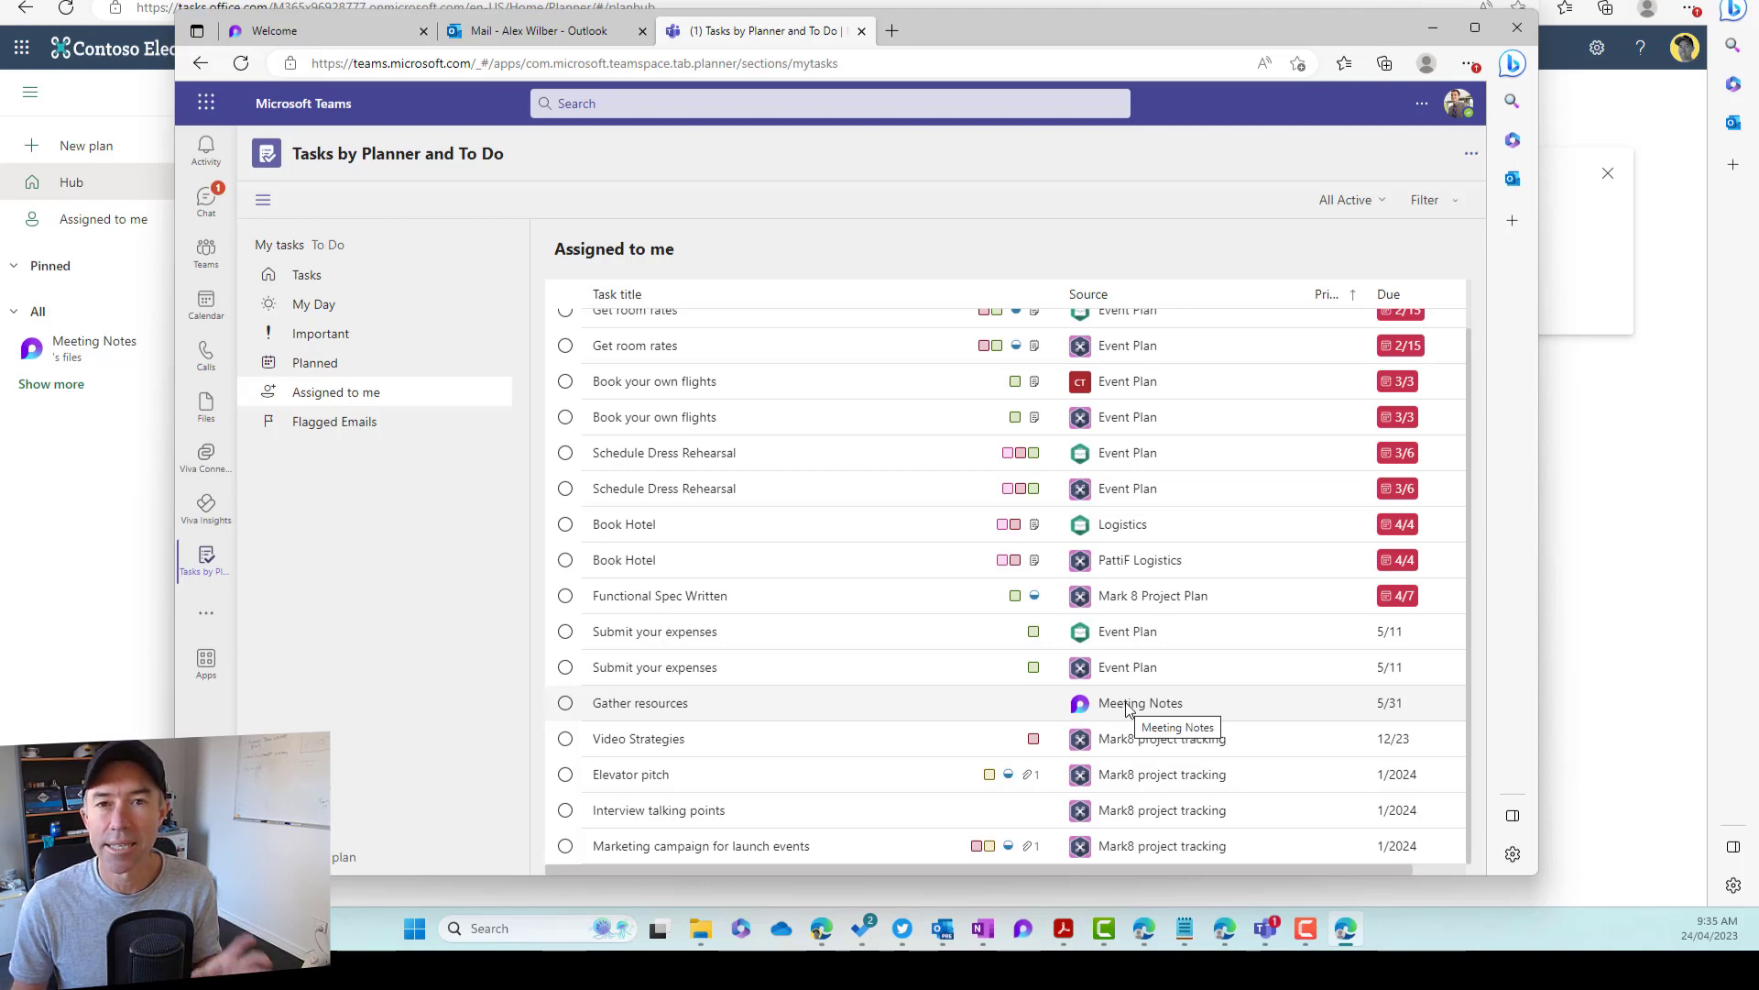
{"action": "left_click", "coordinate": [635, 710]}
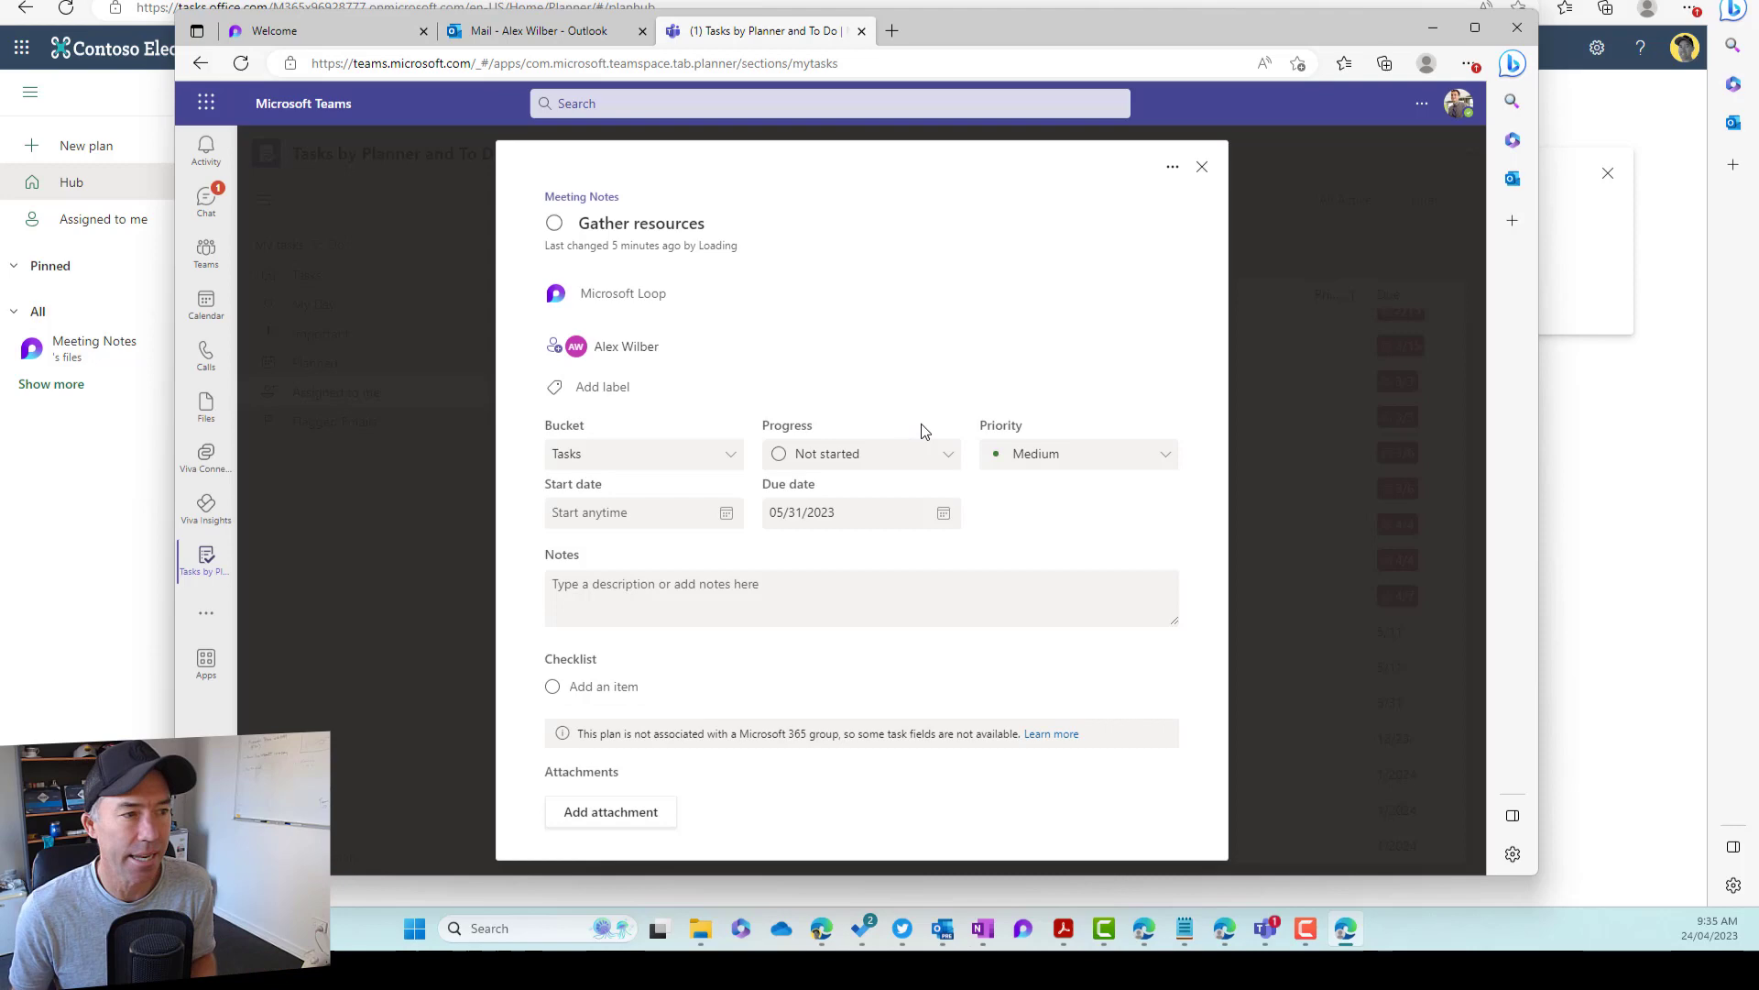
{"action": "left_click", "coordinate": [1202, 168]}
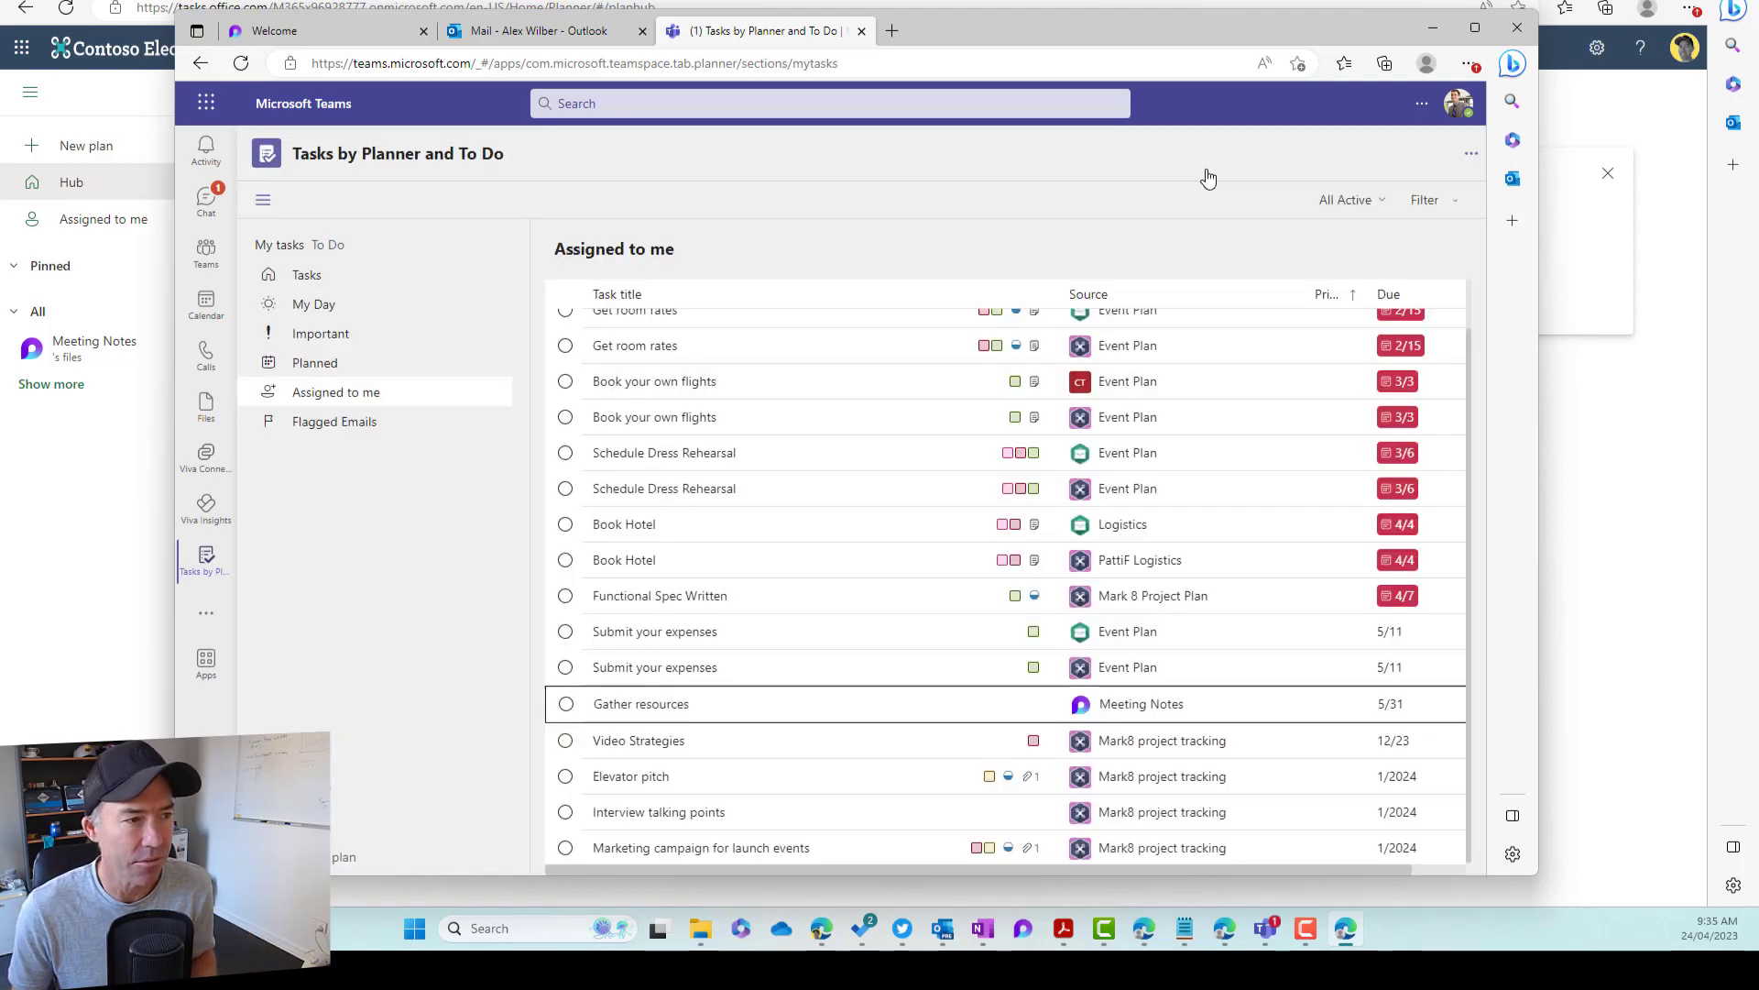
Open the Meeting Notes plan in the Planner hub and follow its Microsoft Loop link back
{"action": "key", "text": "super+Down"}
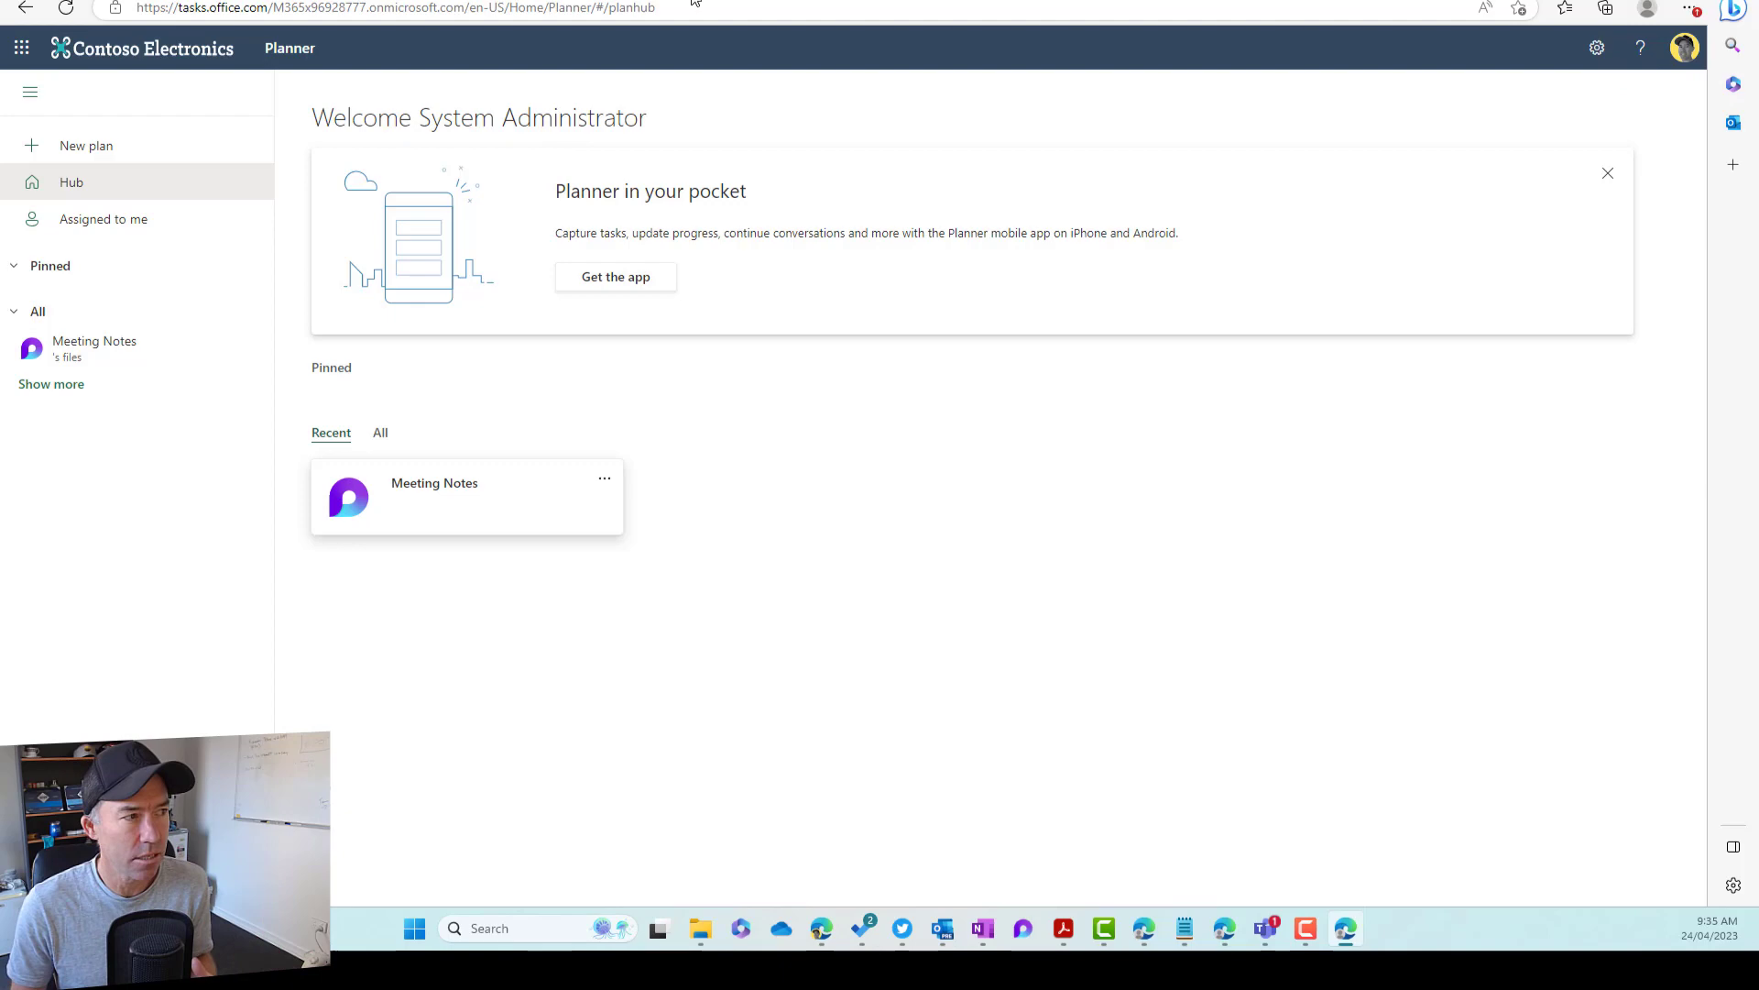
{"action": "key", "text": "alt+Tab"}
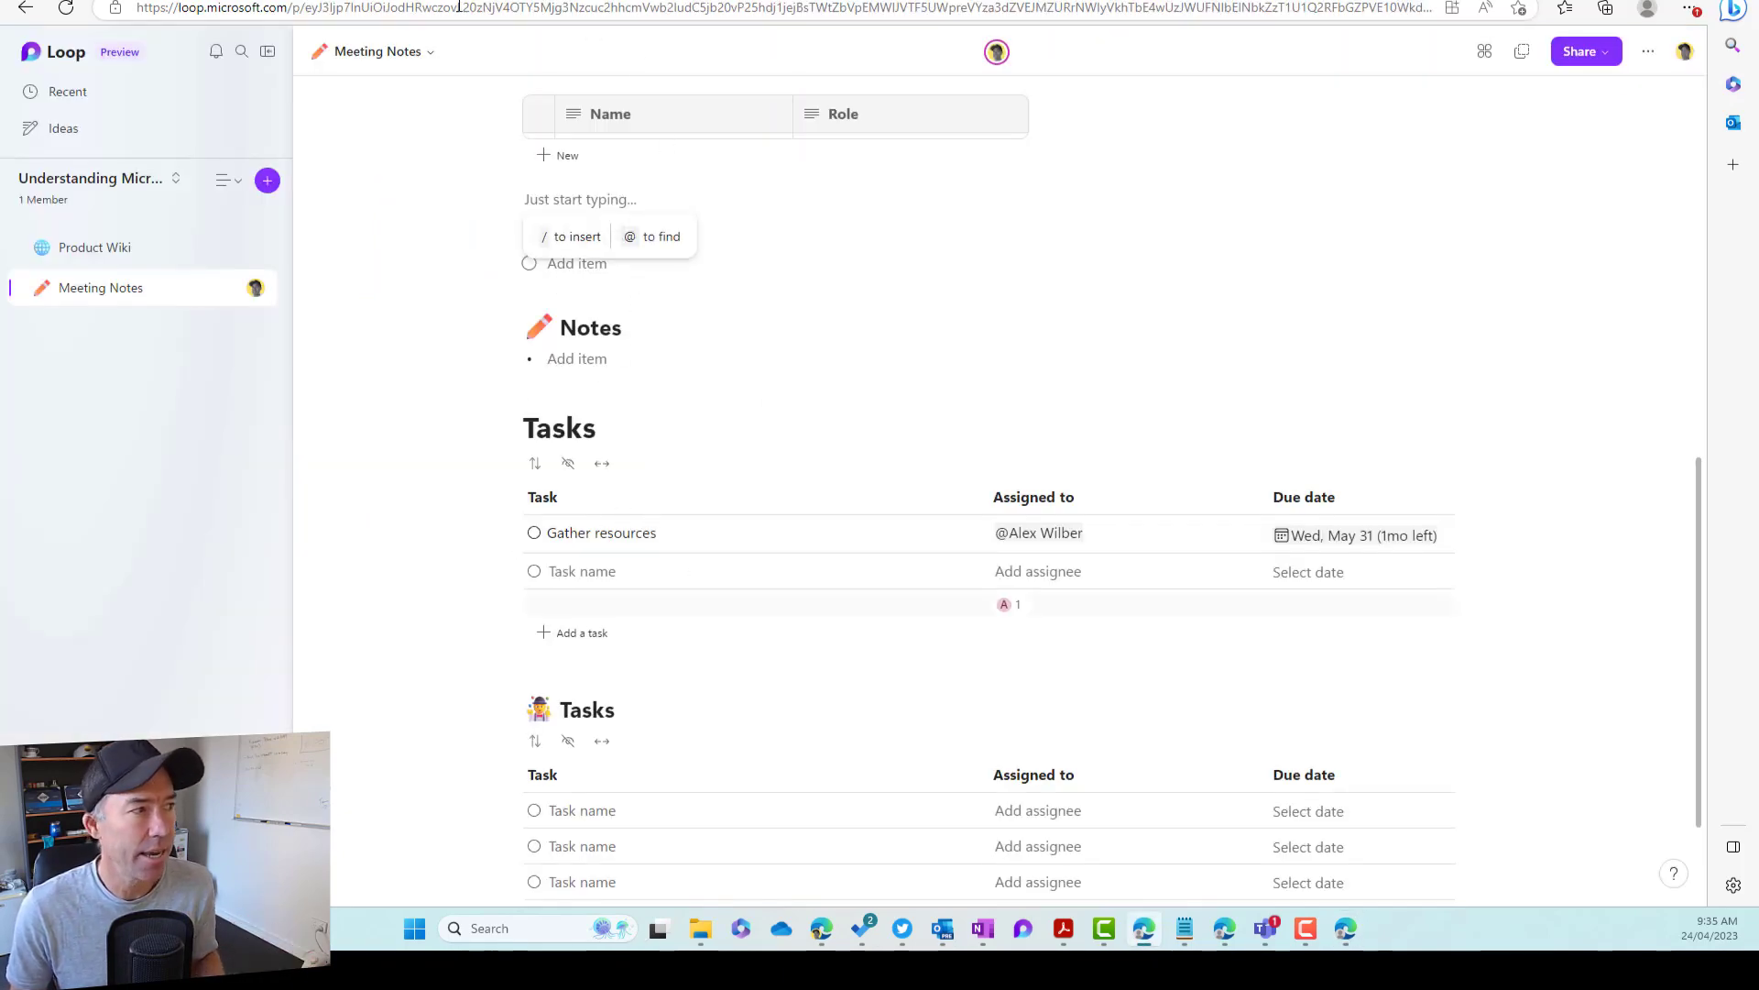
{"action": "key", "text": "alt+Tab"}
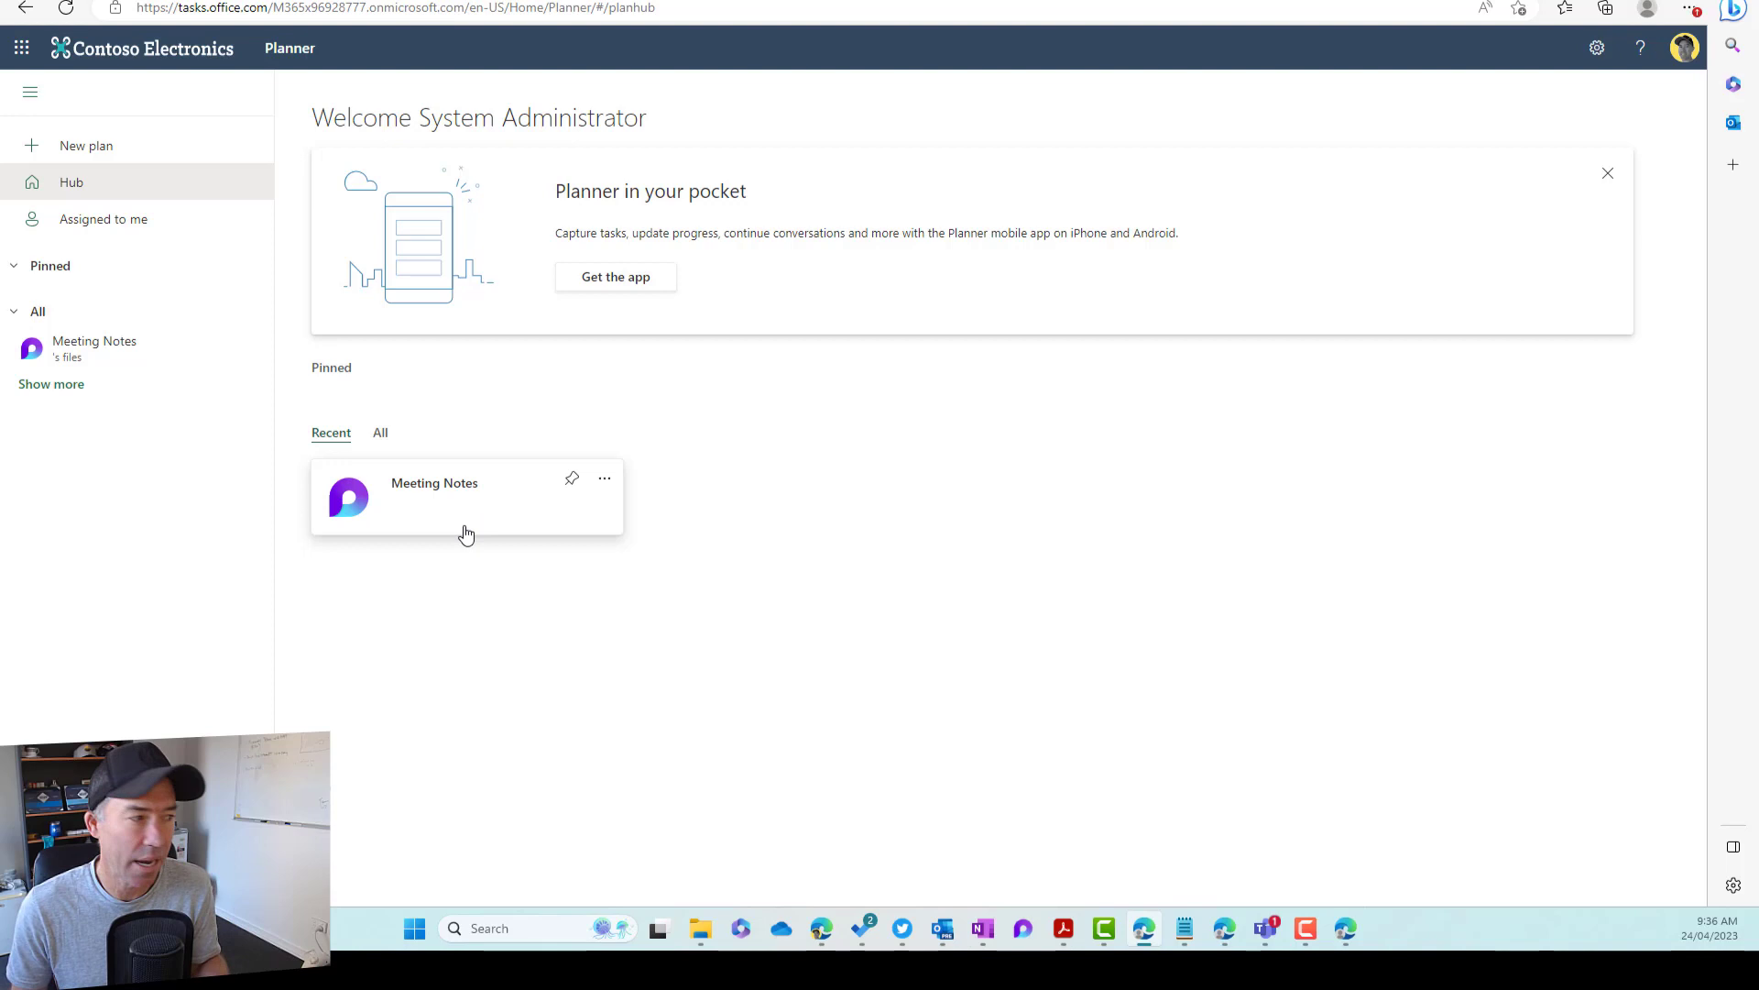
{"action": "left_click", "coordinate": [473, 497]}
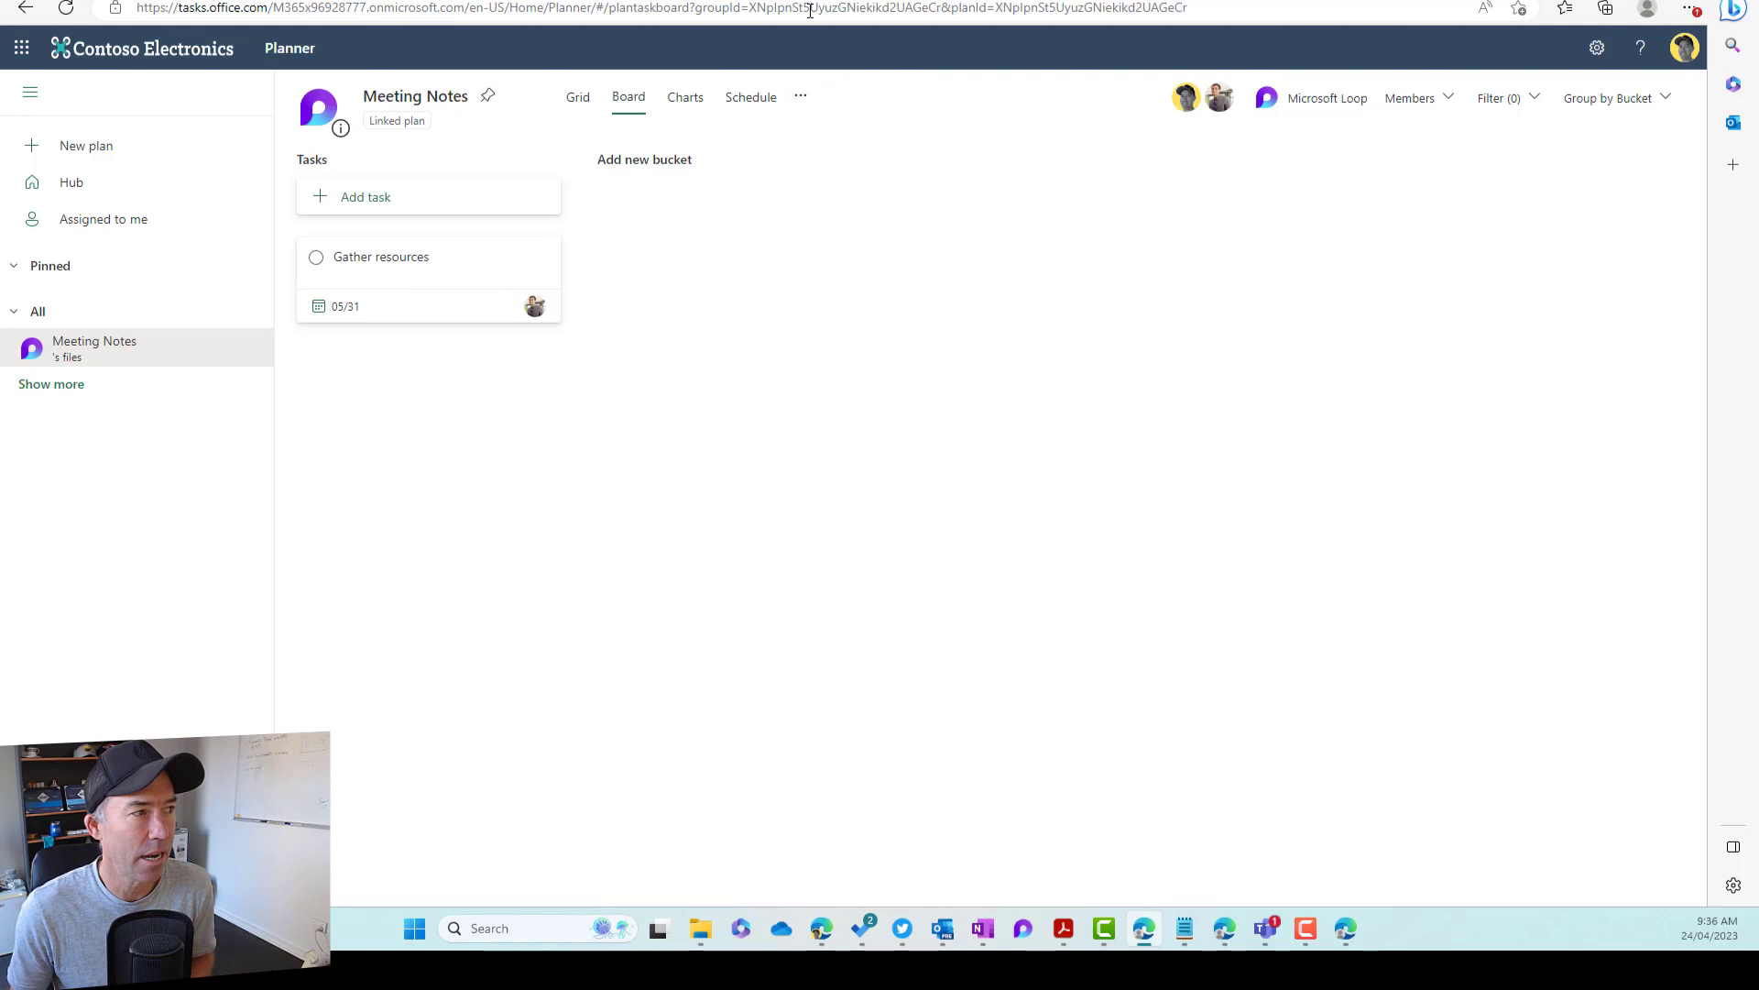
{"action": "left_click", "coordinate": [330, 114]}
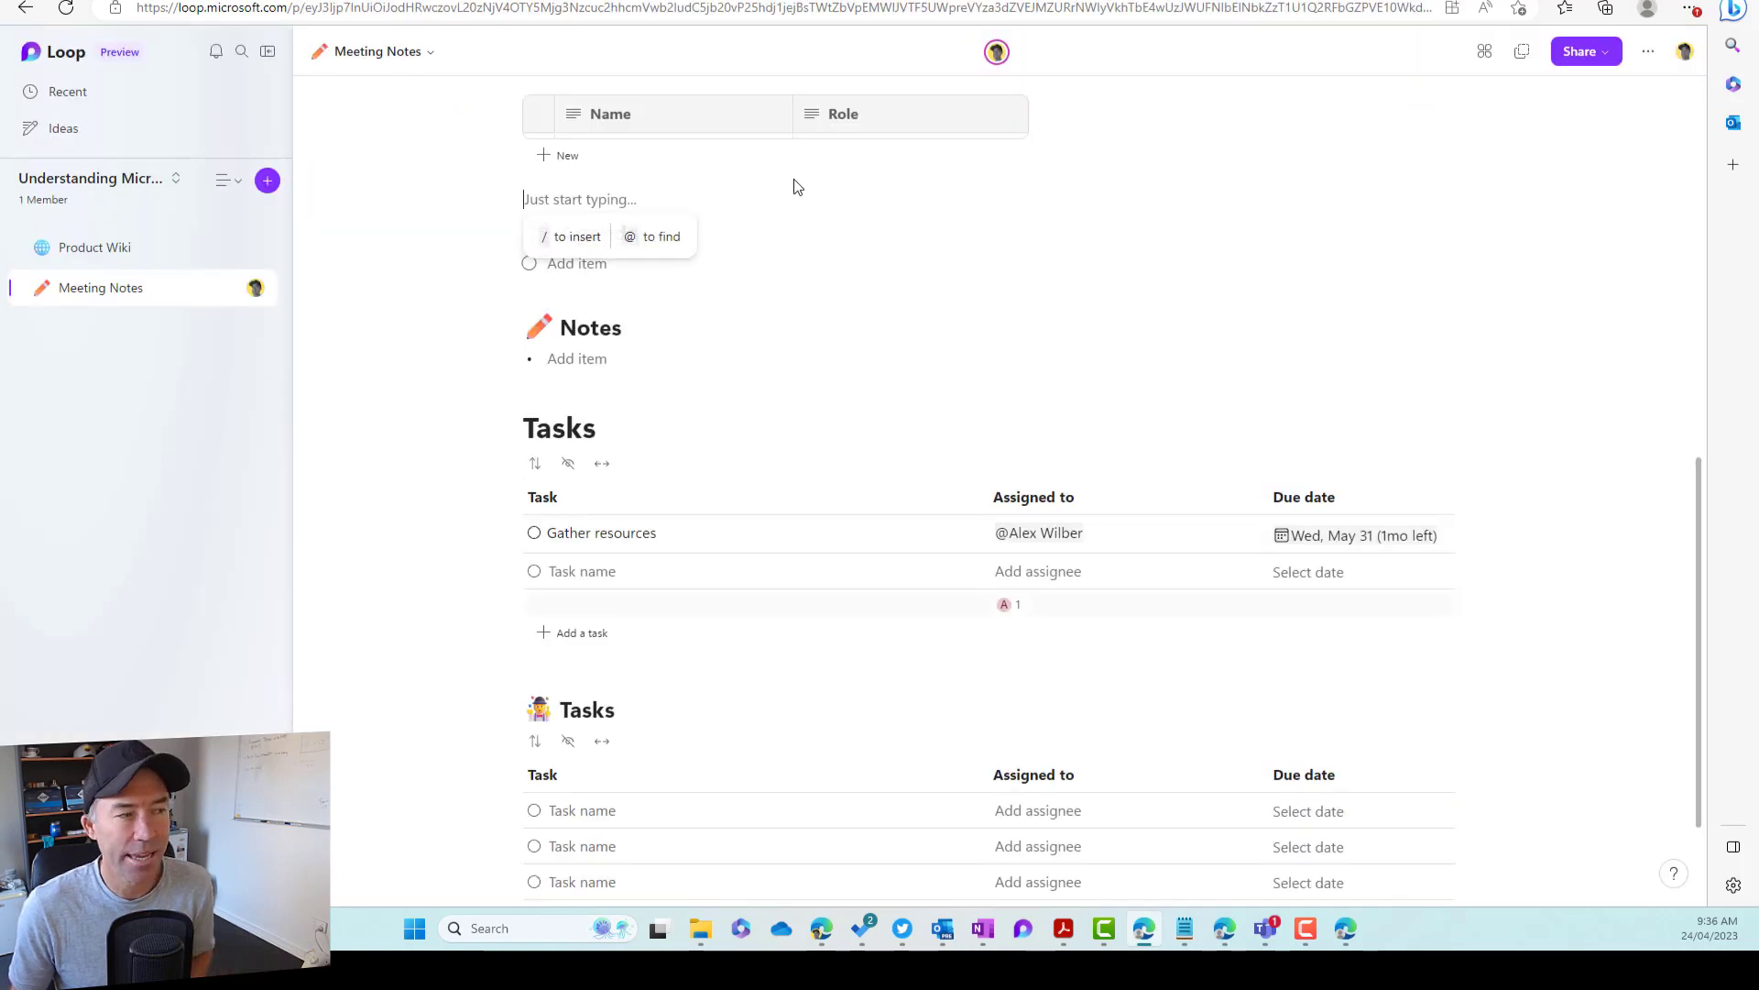
{"action": "left_click", "coordinate": [643, 573]}
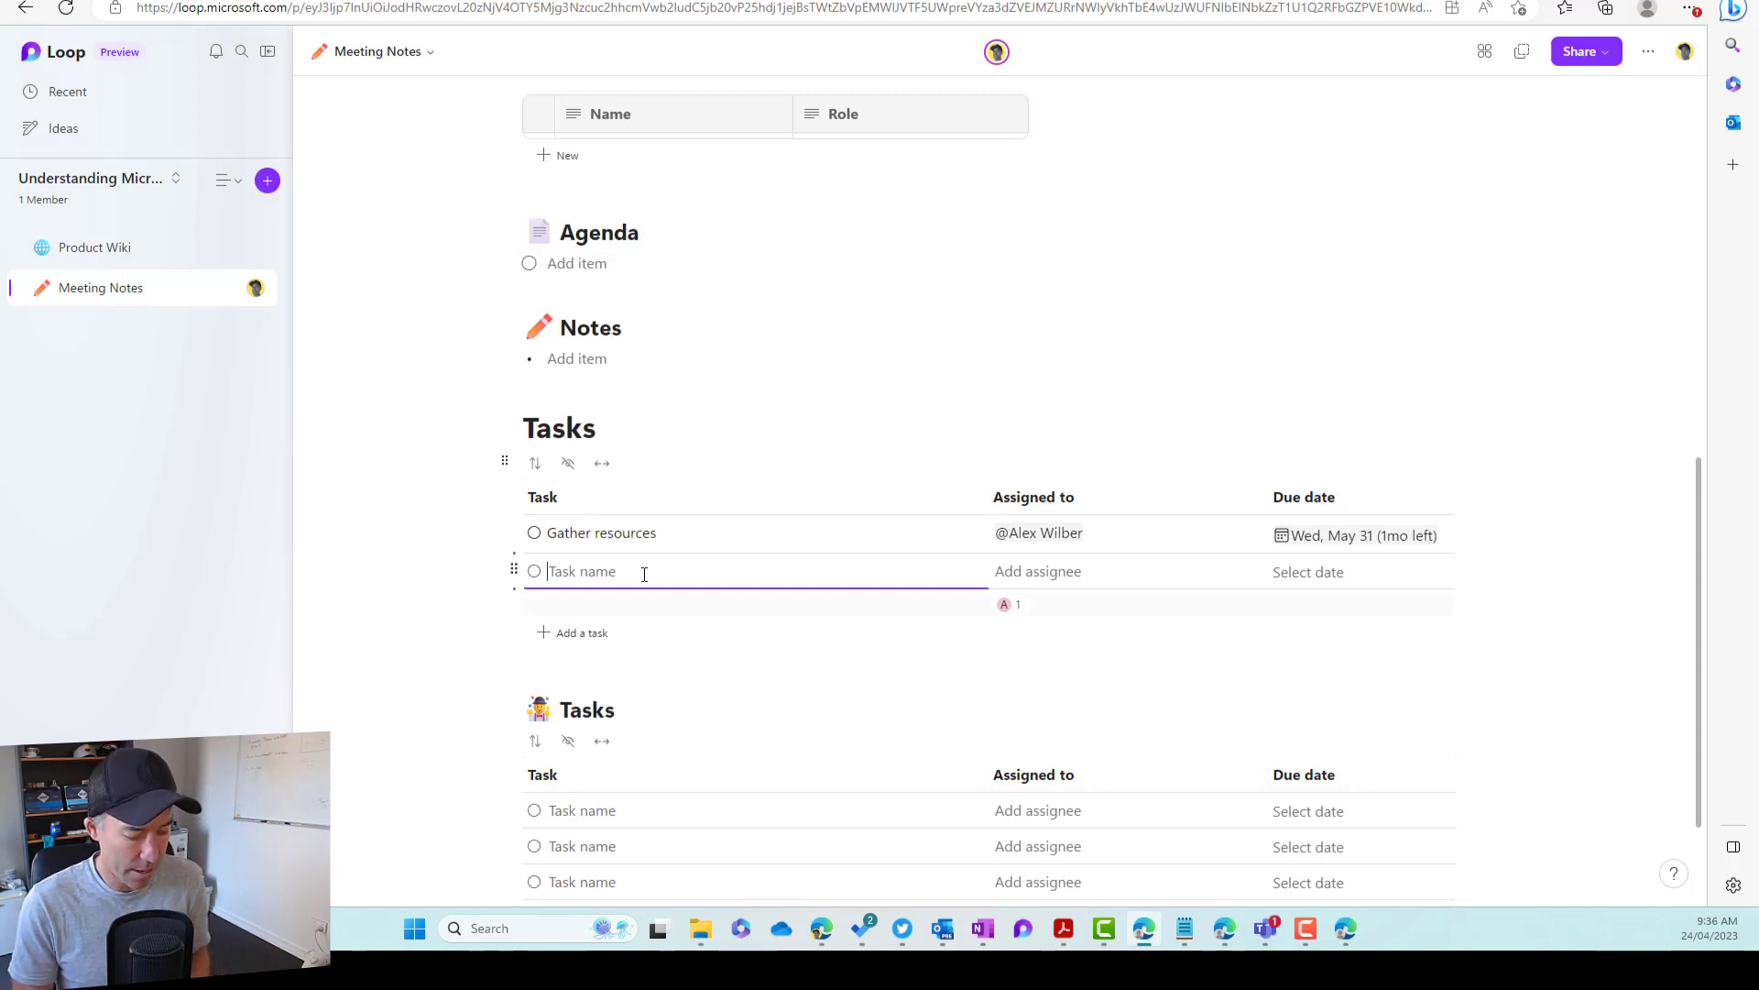
{"action": "type", "text": "Review Resourc"}
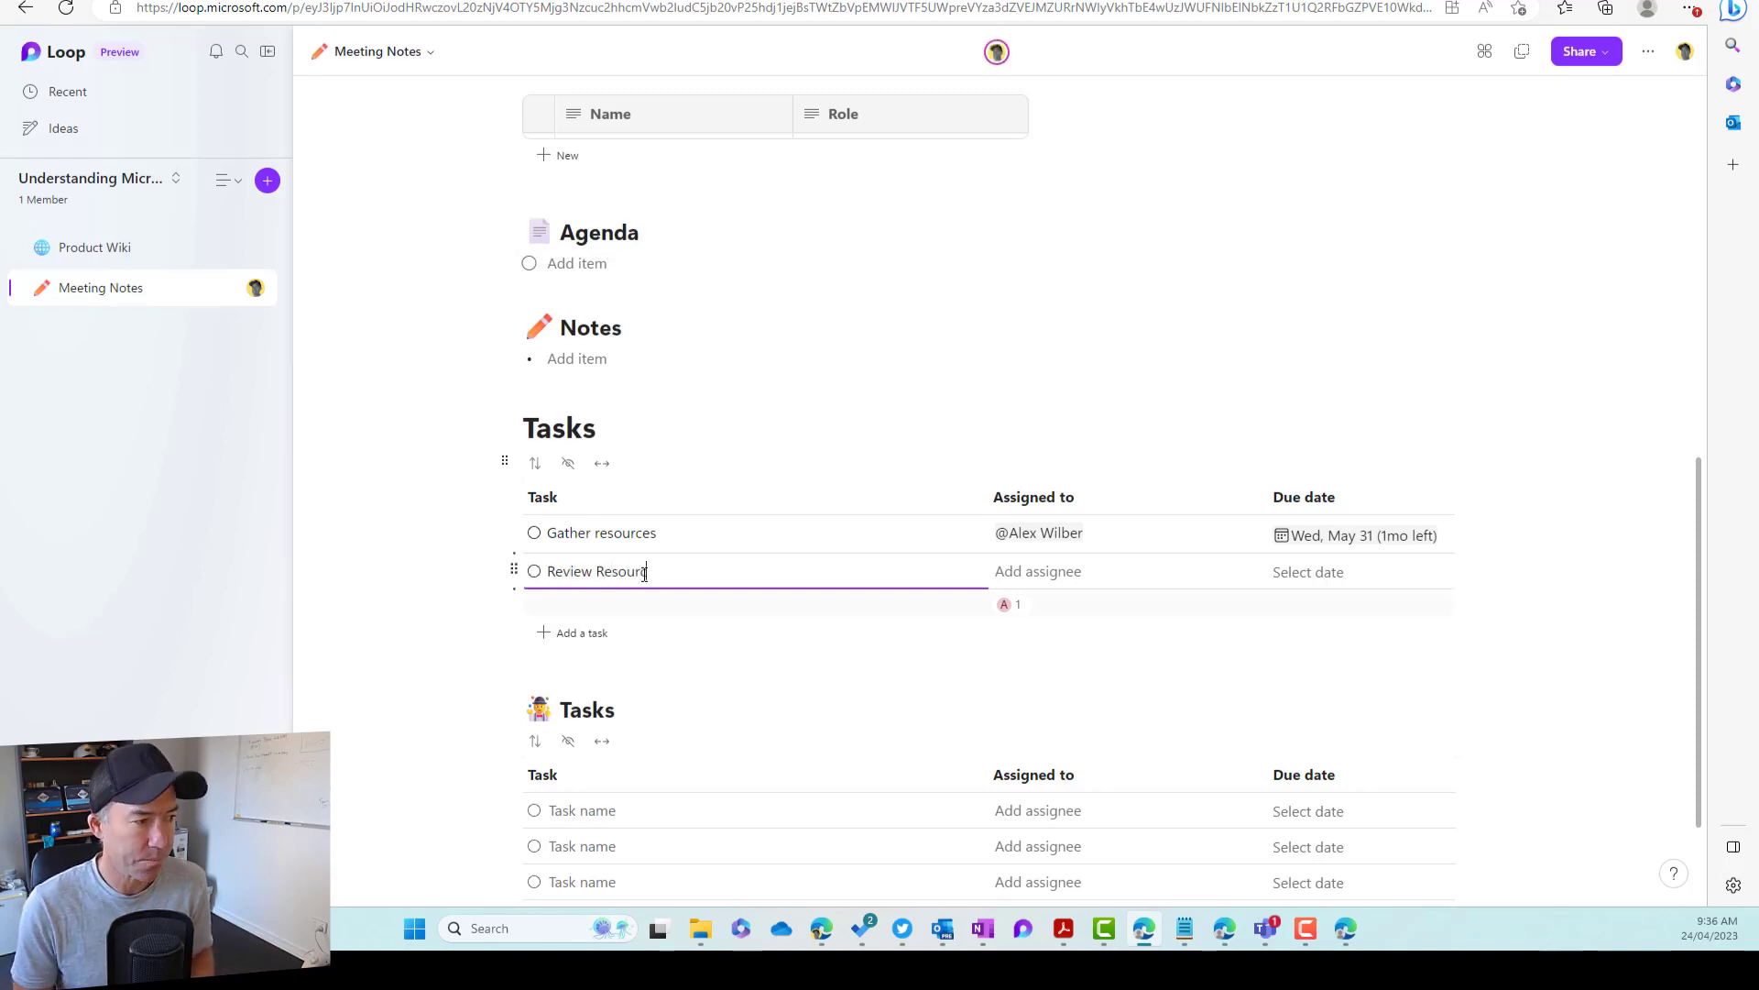
{"action": "type", "text": "es"}
{"action": "key", "text": "Tab"}
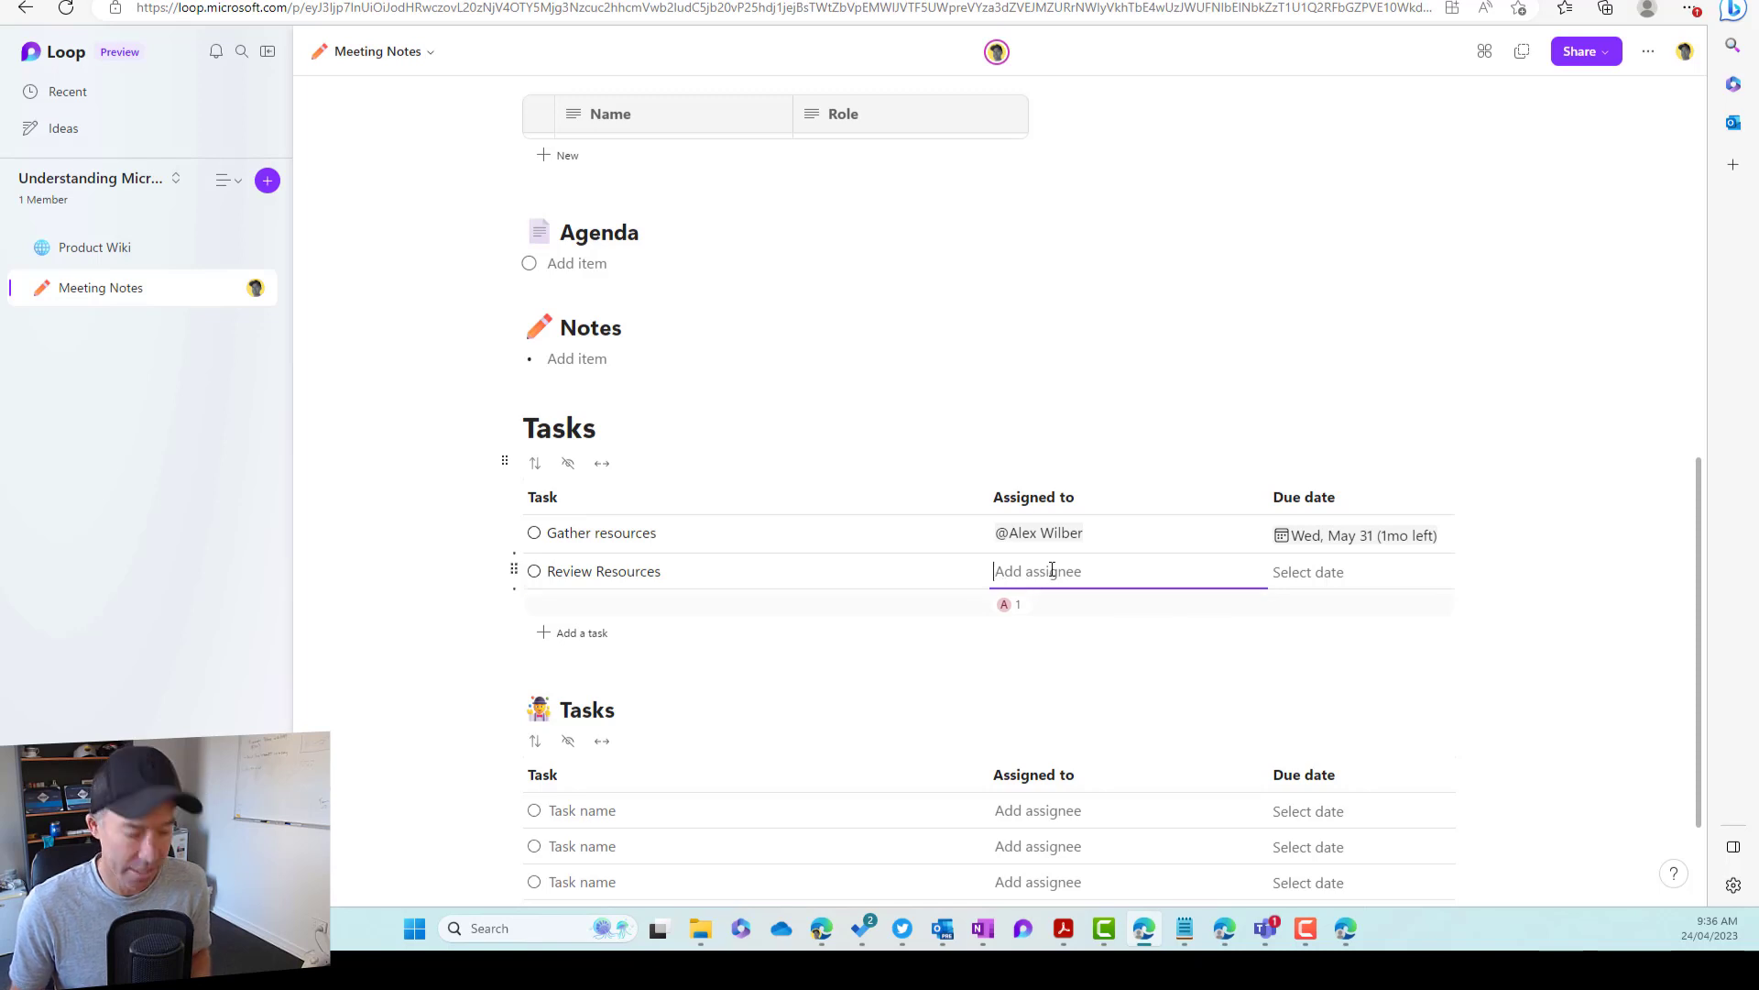
{"action": "type", "text": "@sys"}
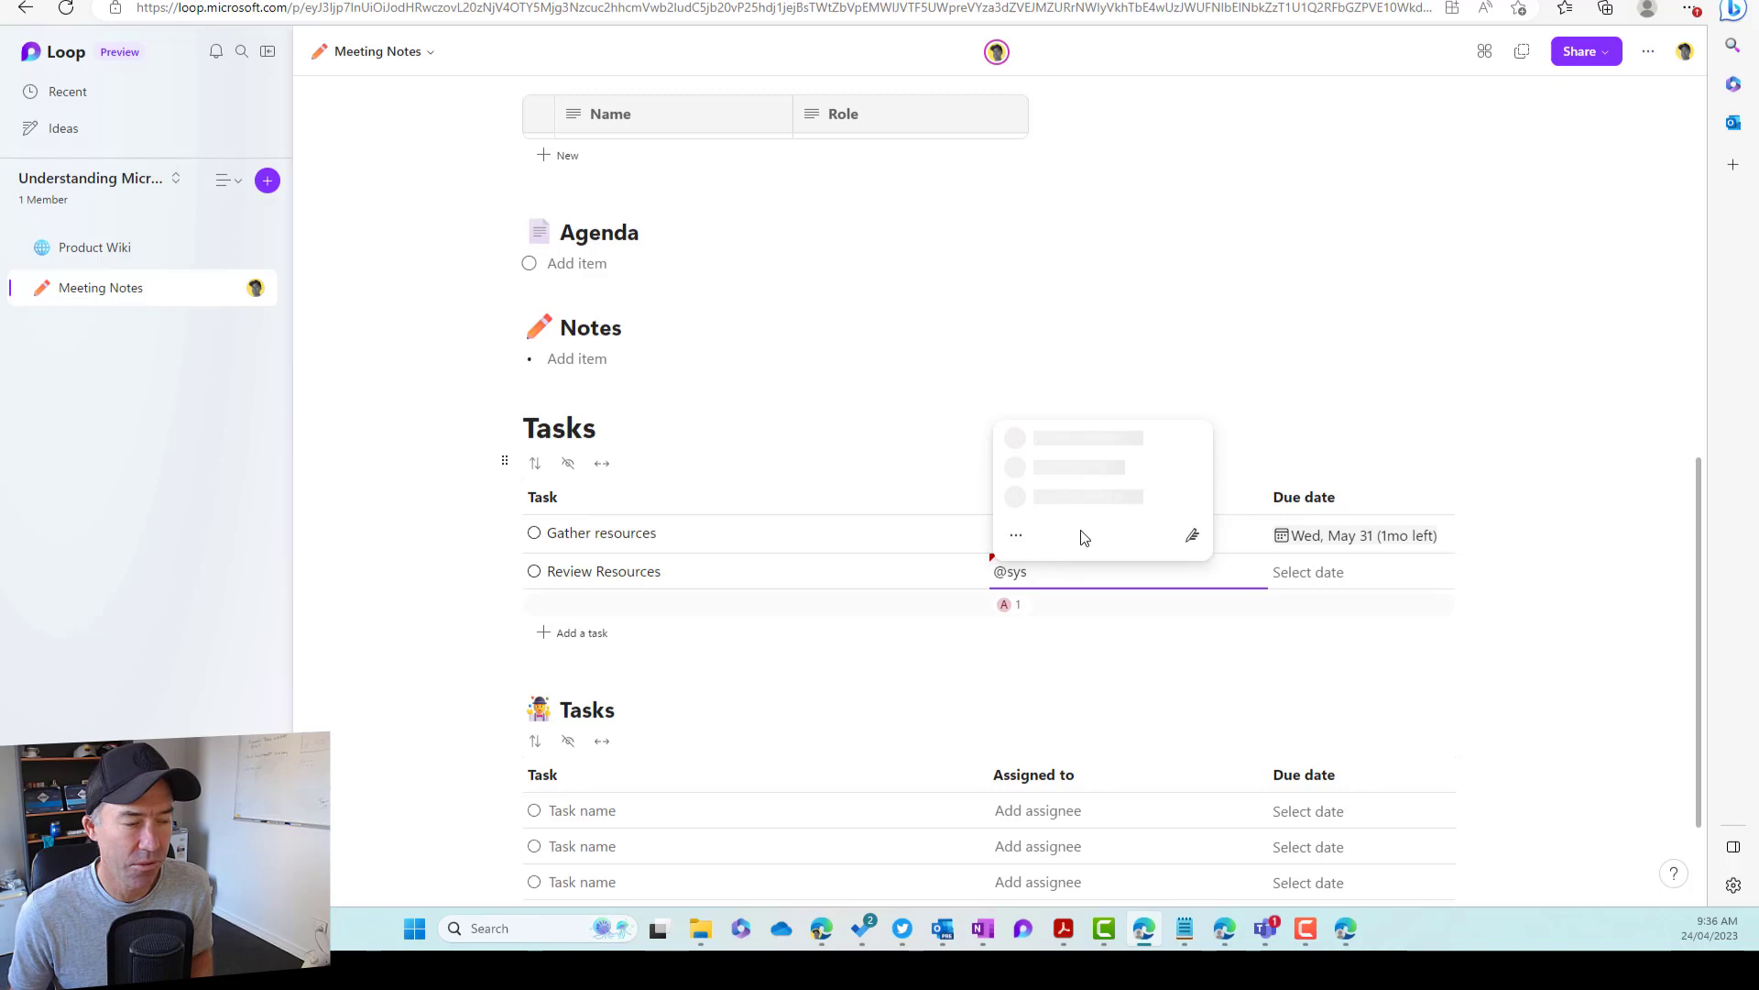
{"action": "key", "text": "BackSpace"}
{"action": "key", "text": "BackSpace"}
{"action": "key", "text": "BackSpace"}
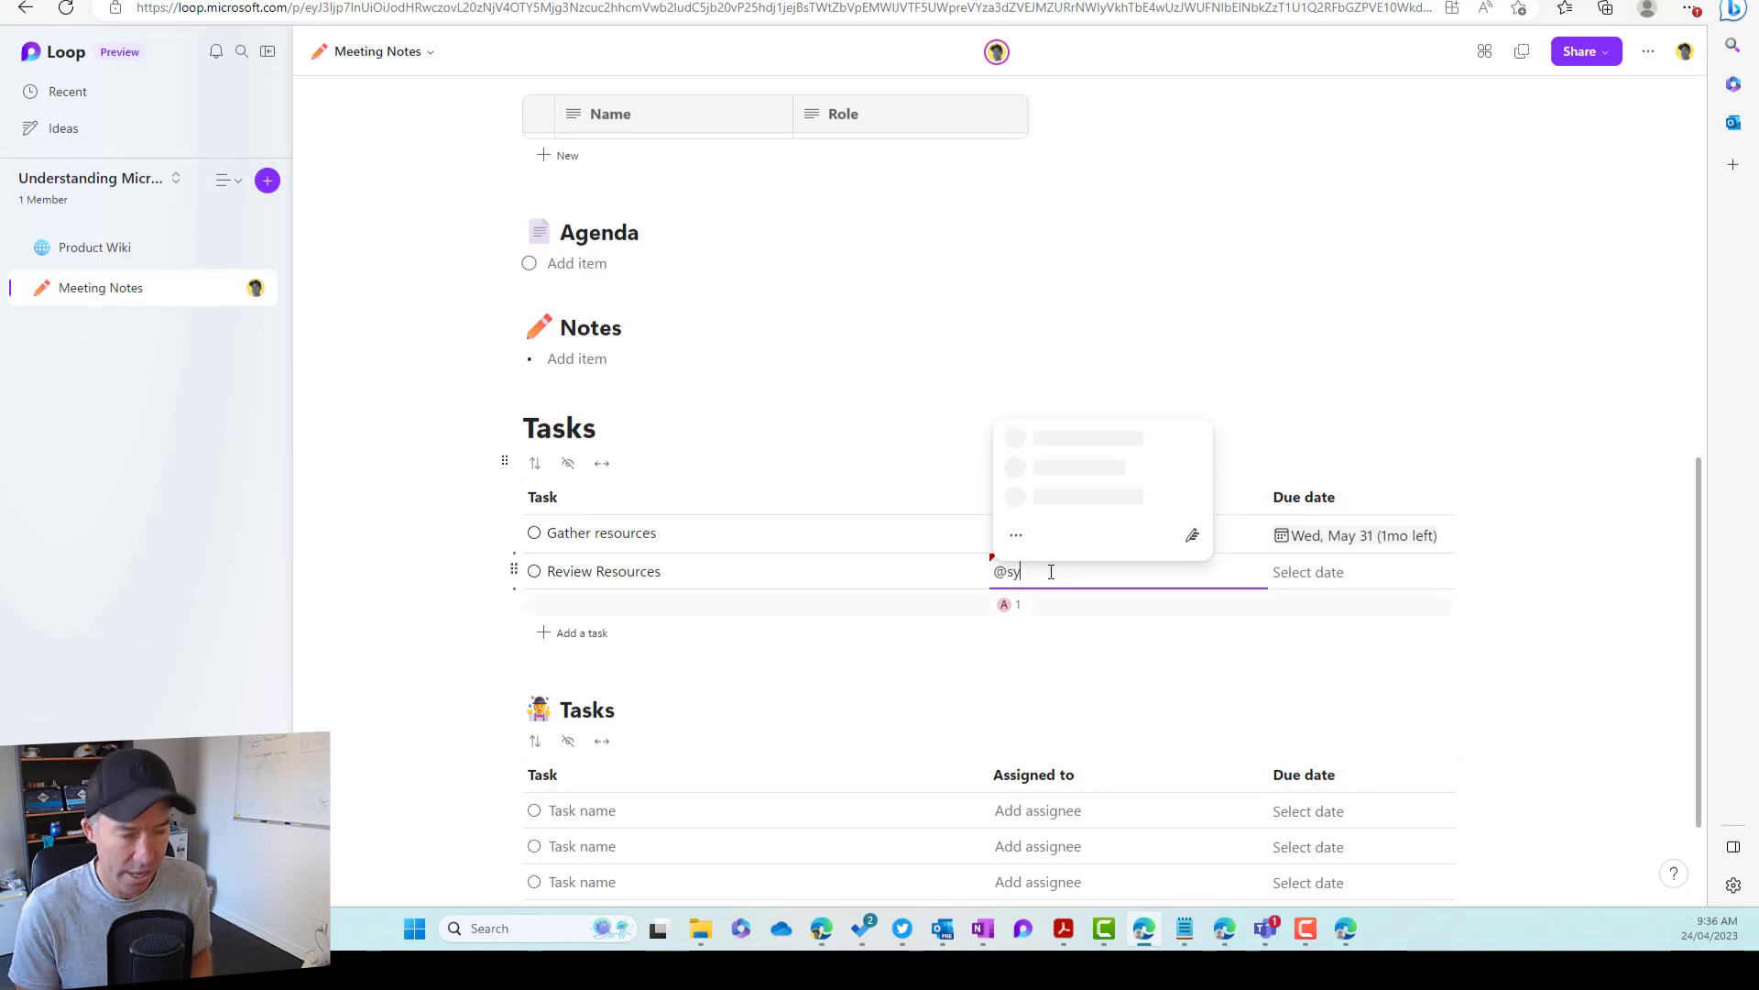
{"action": "type", "text": "admi"}
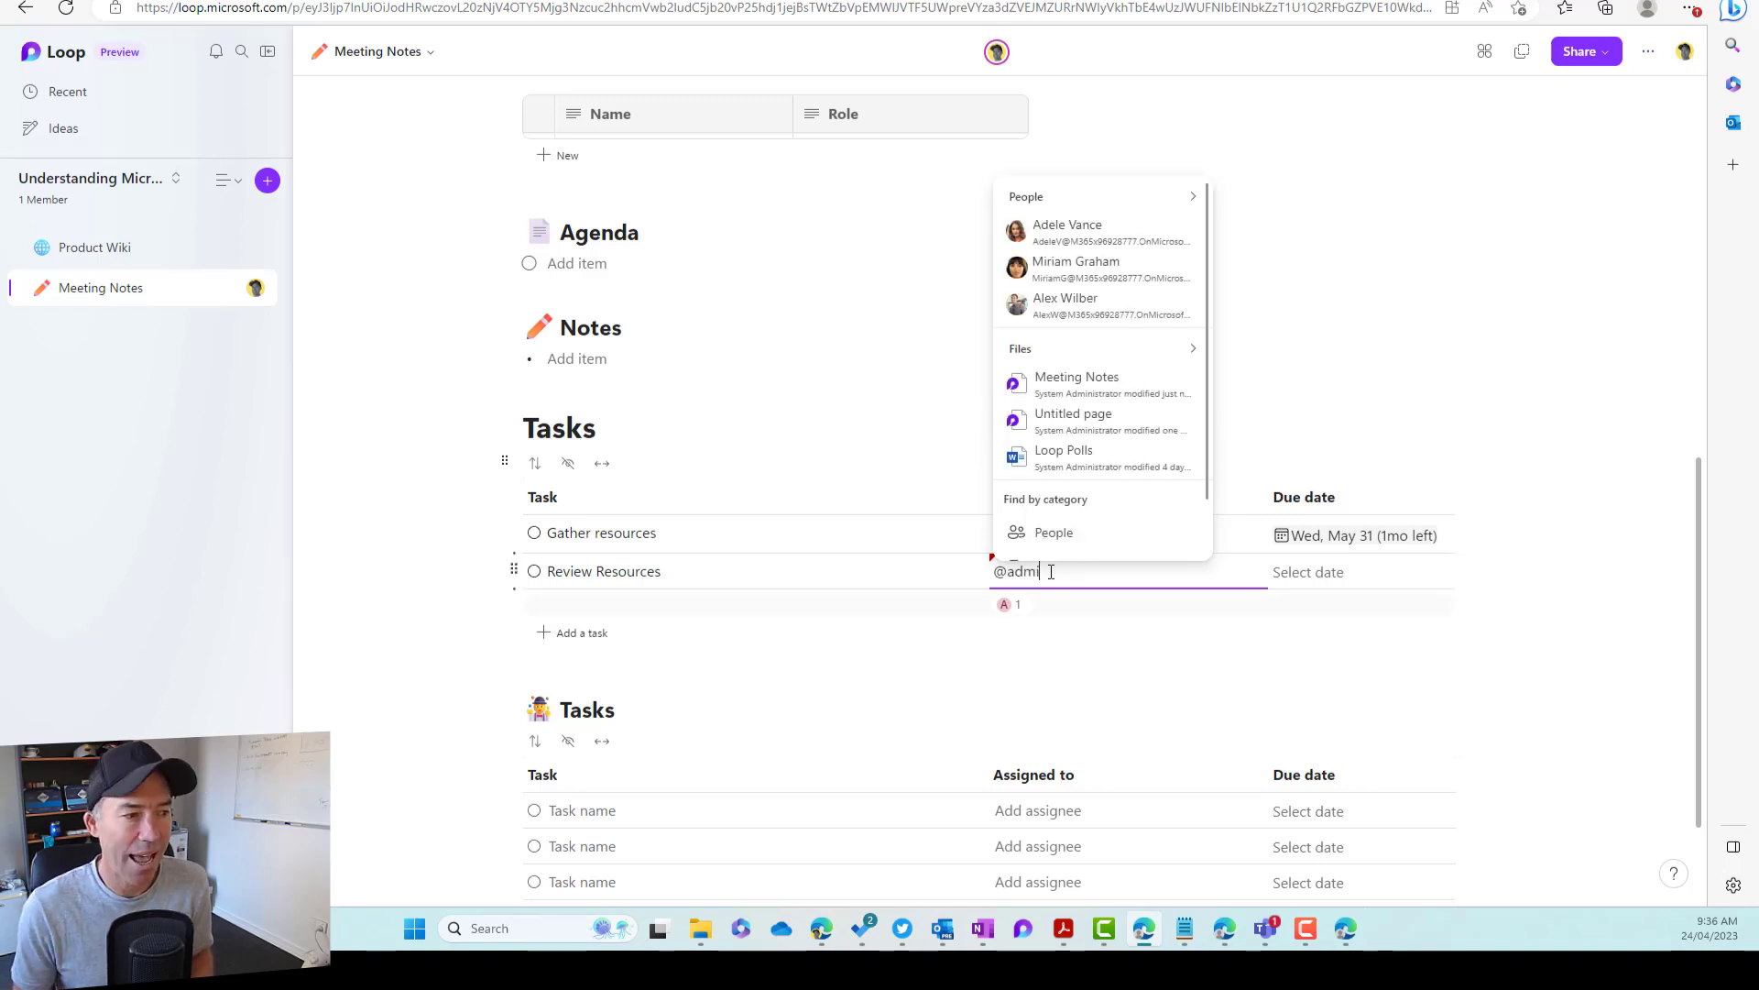
{"action": "type", "text": "n"}
{"action": "left_click", "coordinate": [1097, 347]}
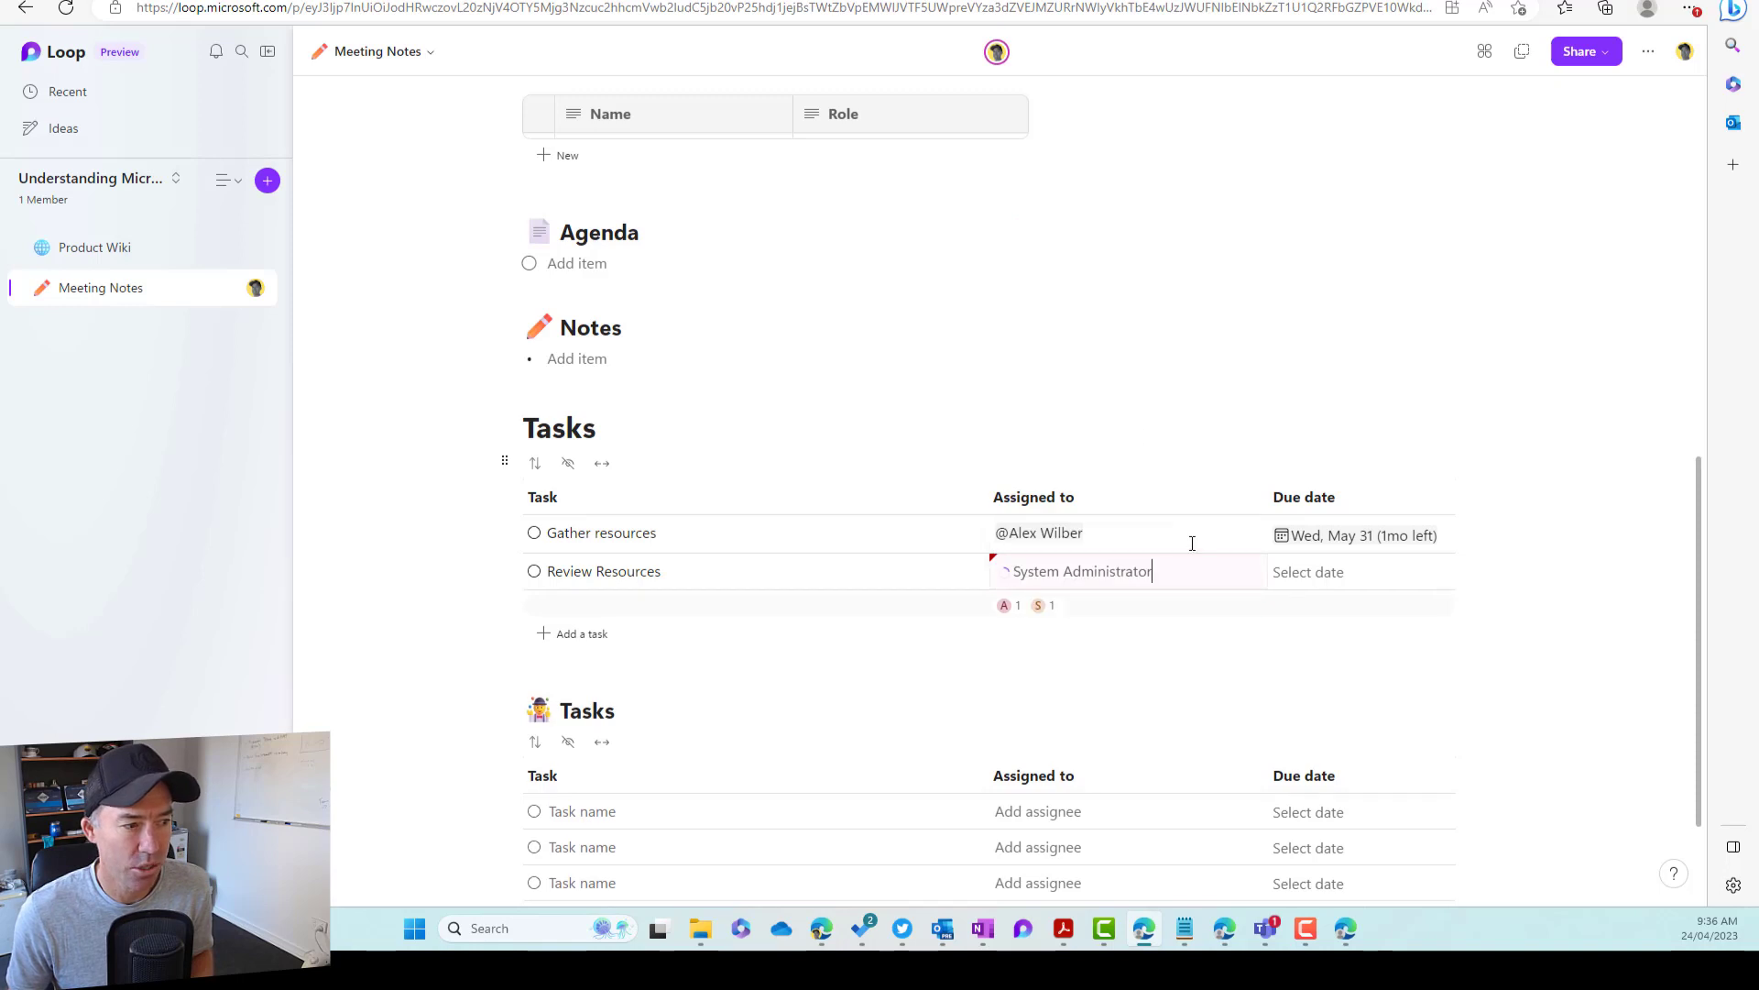
Set Review Resources due on Friday, June 30, 2023
{"action": "left_click", "coordinate": [1320, 578]}
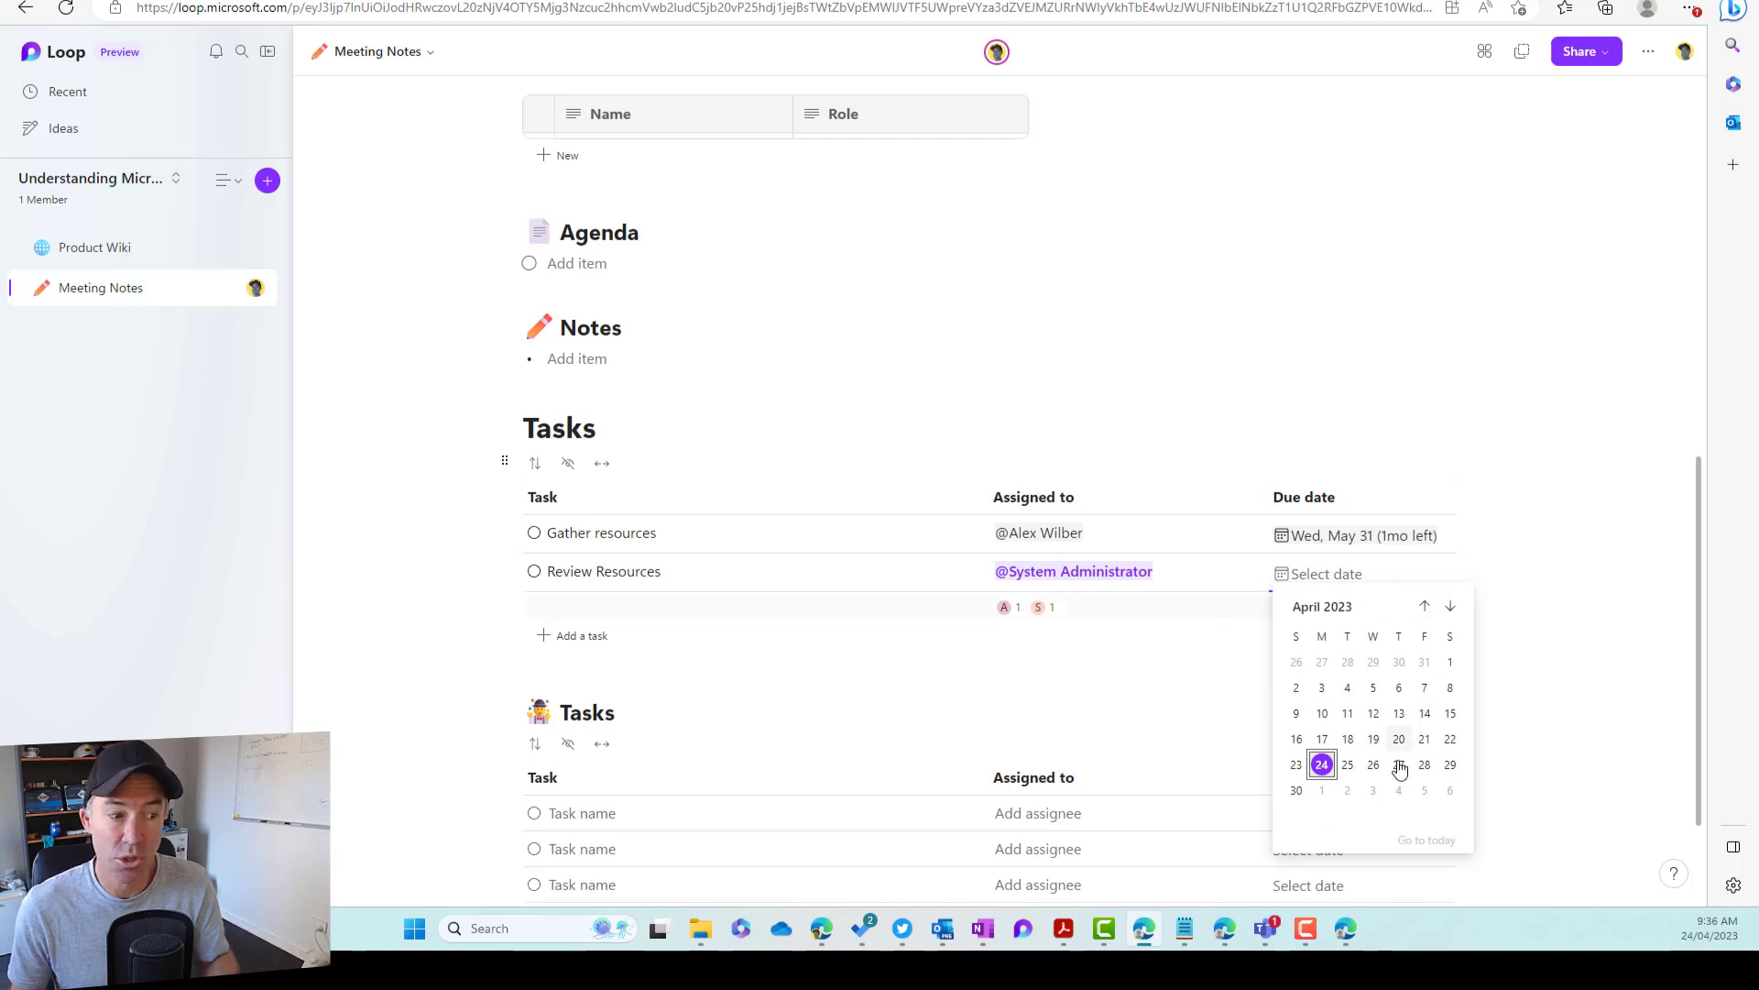
{"action": "left_click", "coordinate": [1450, 606]}
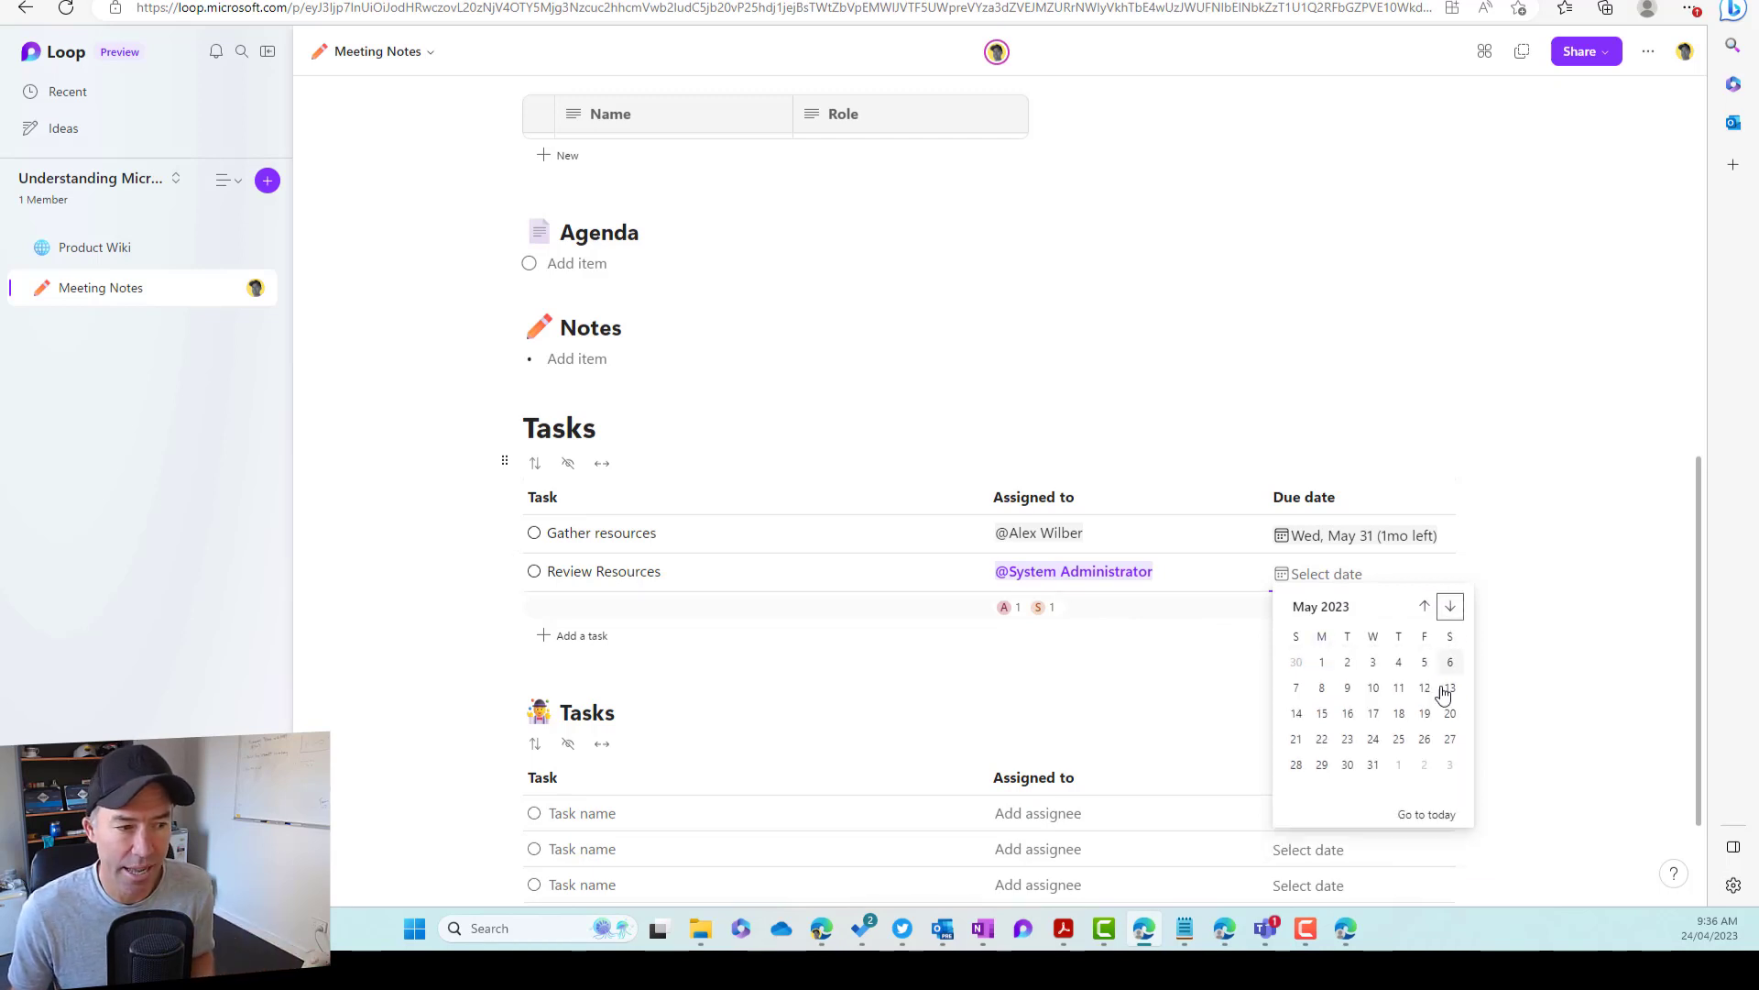
{"action": "left_click", "coordinate": [1450, 606]}
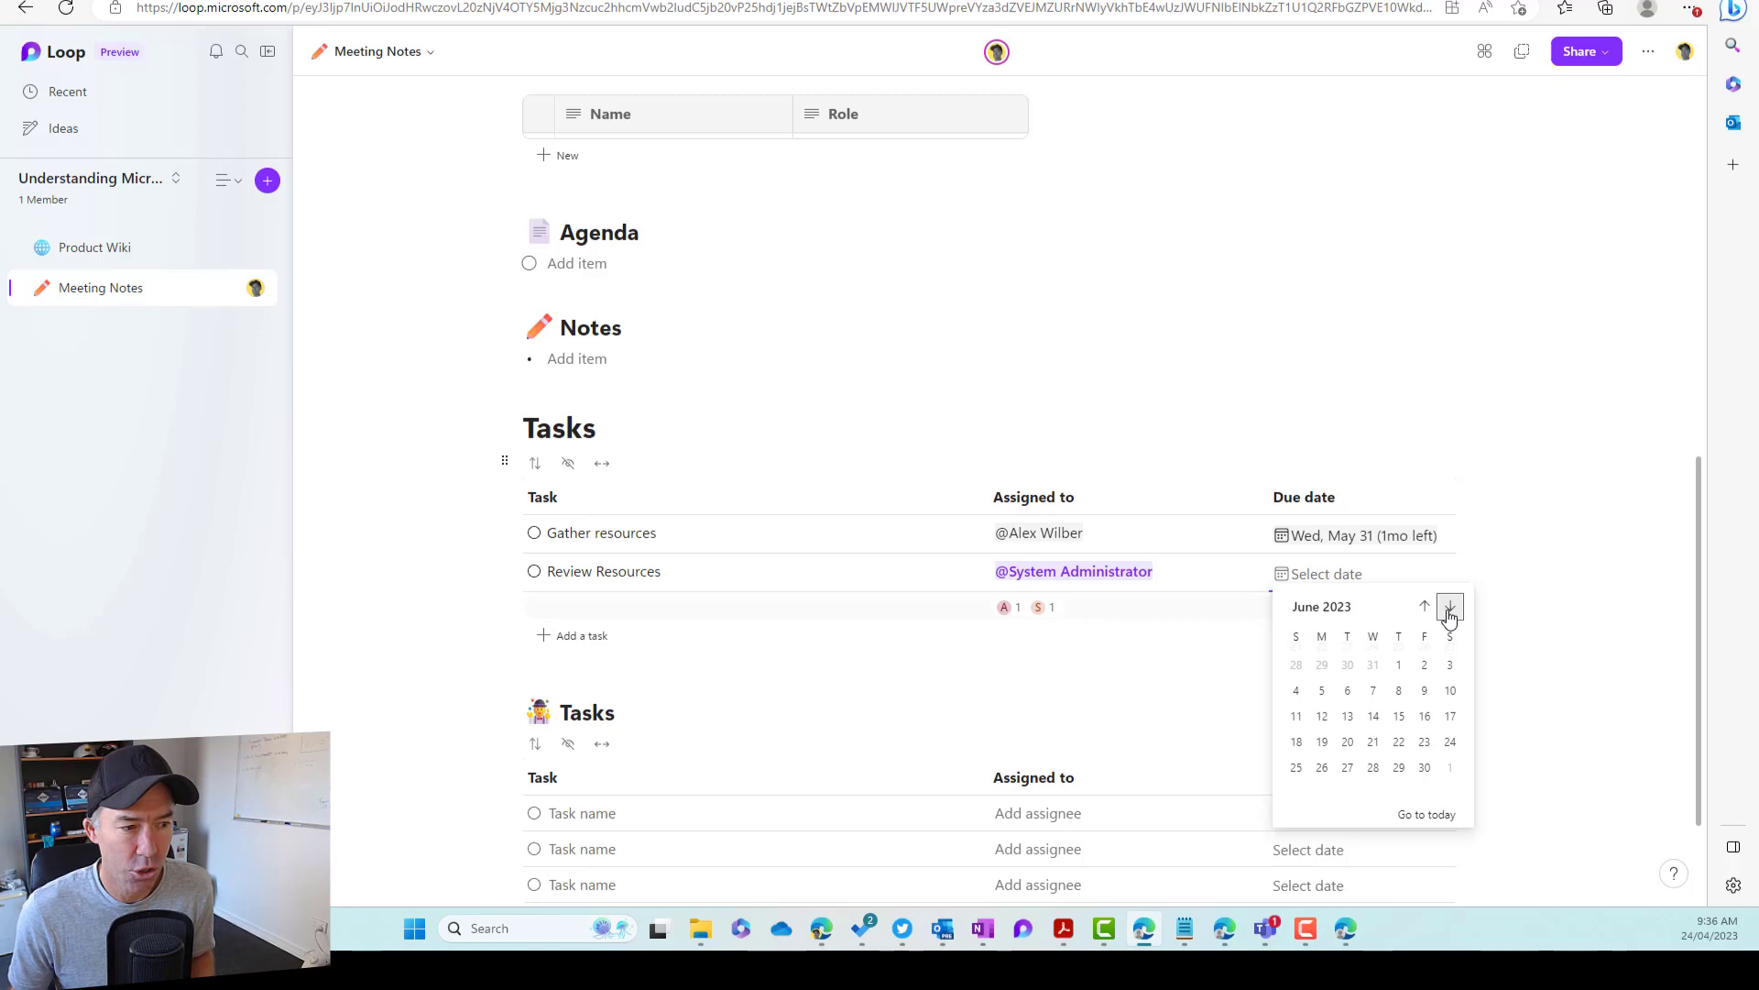
{"action": "left_click", "coordinate": [1424, 764]}
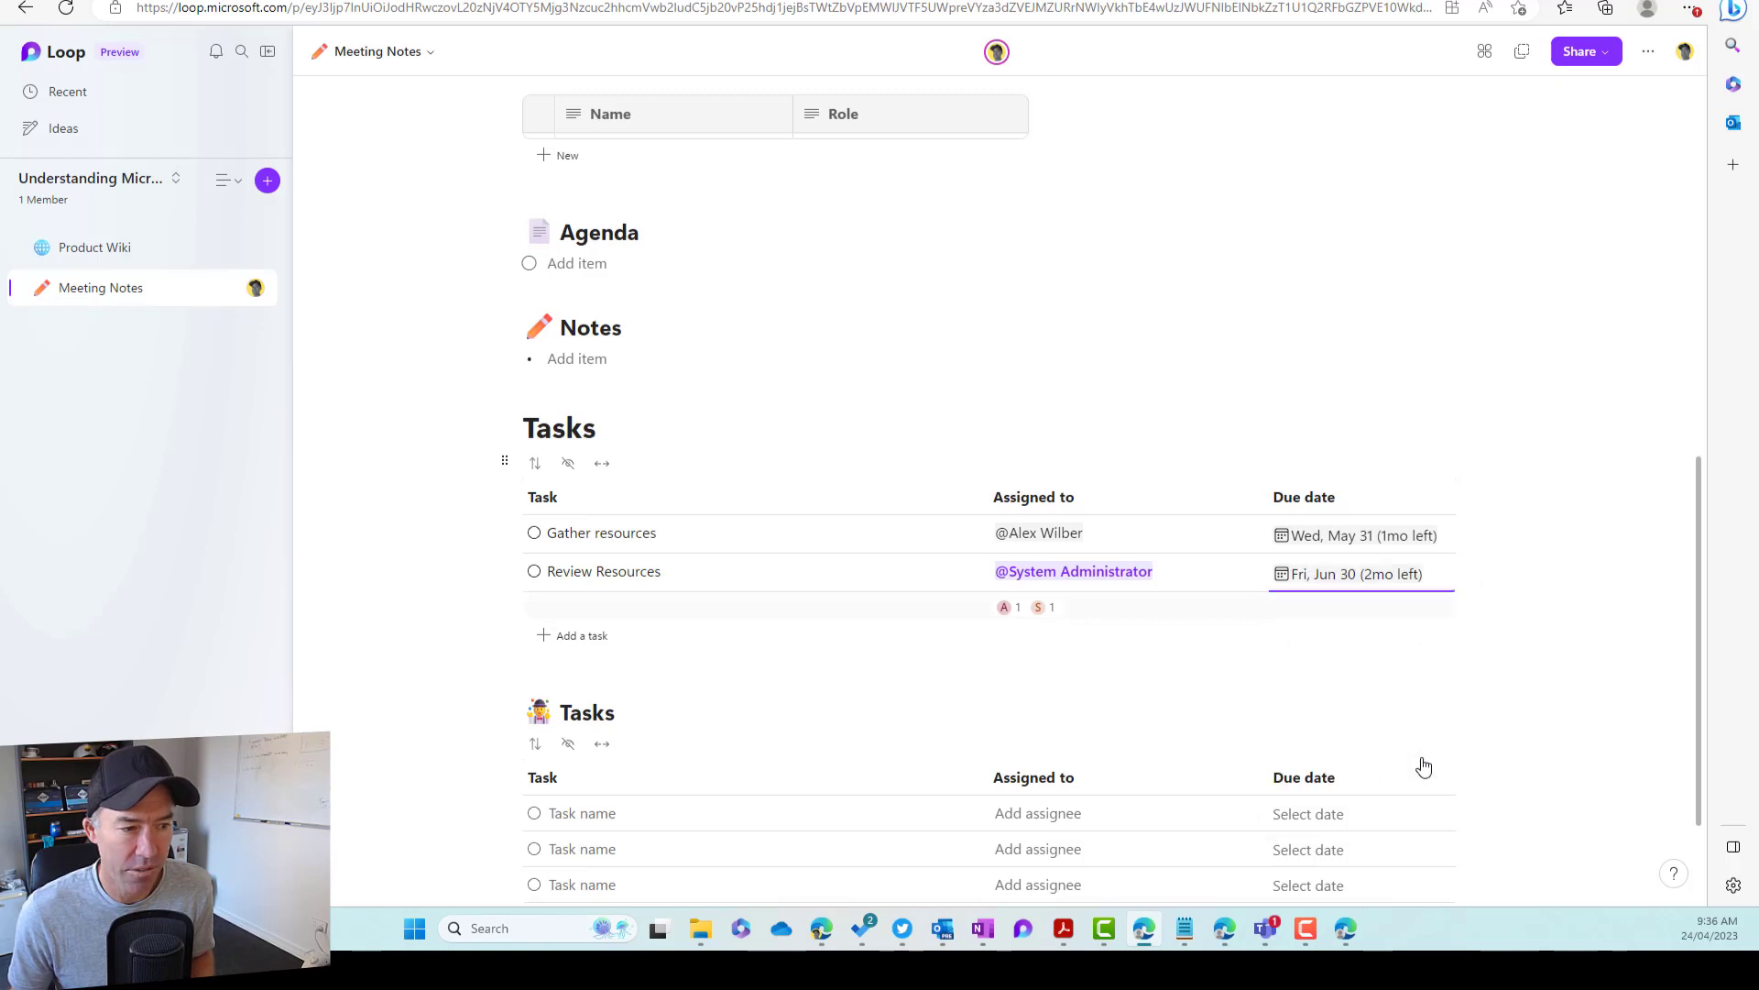
{"action": "left_click", "coordinate": [1414, 396]}
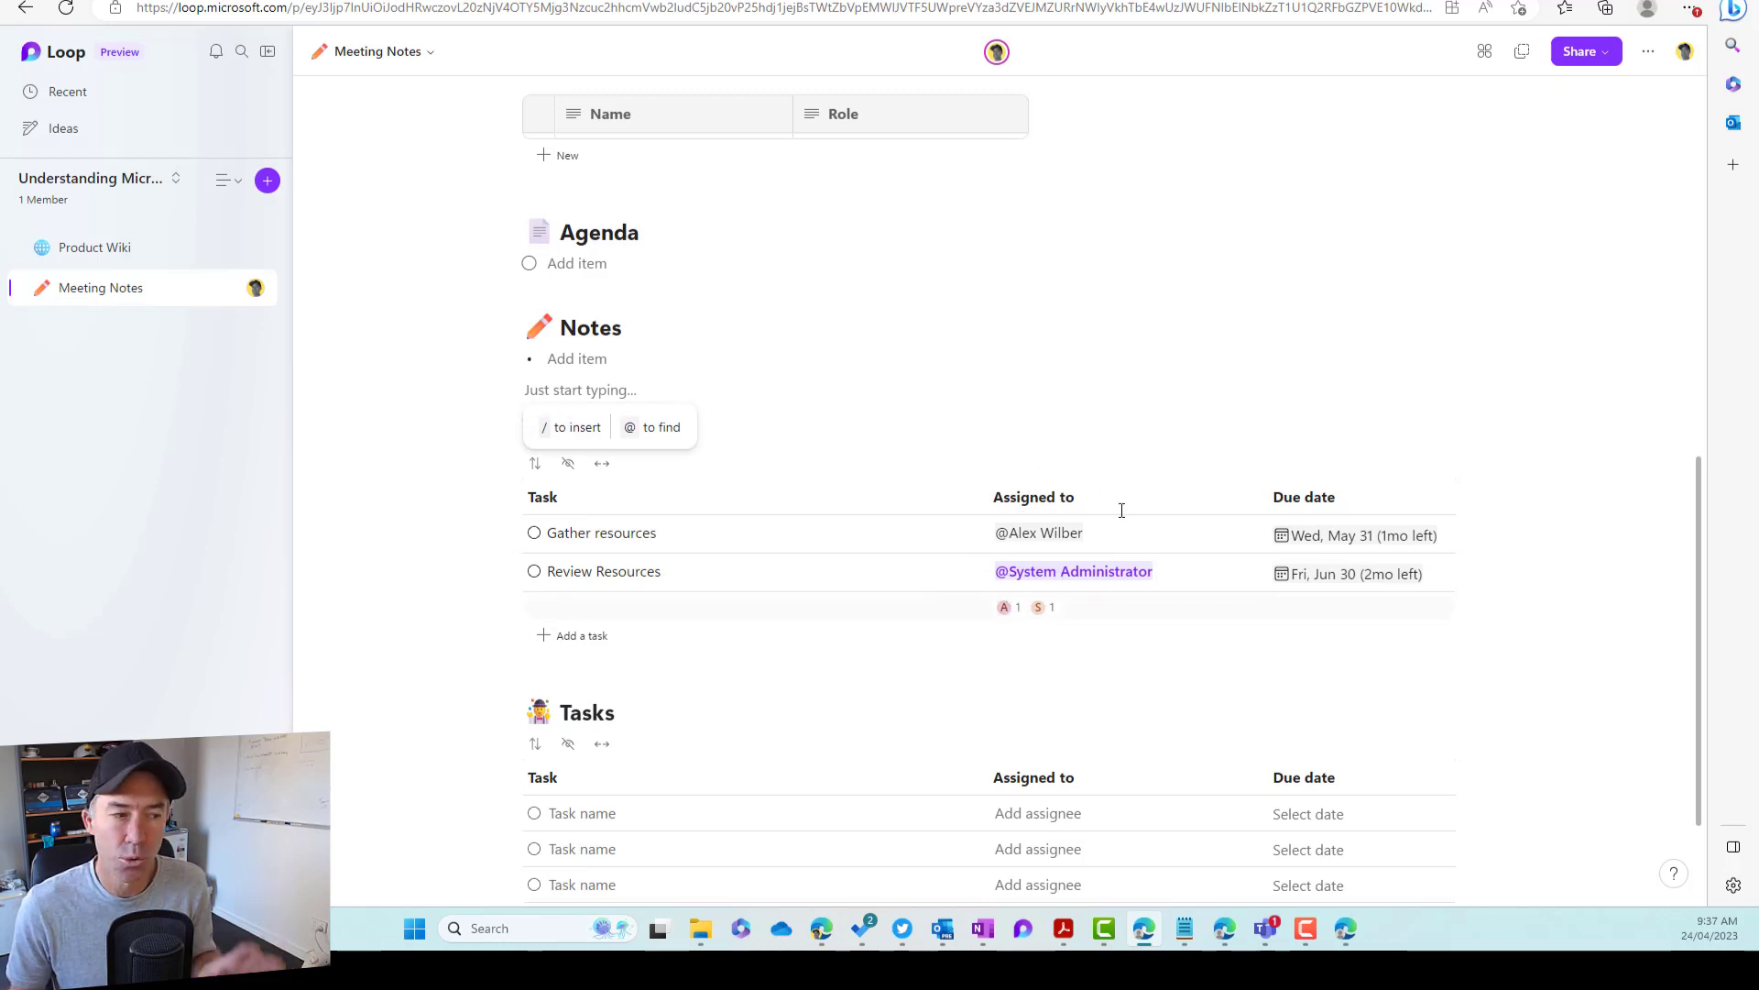
Add an 'In Progress' bucket to the Meeting Notes plan, then go back and switch windows
{"action": "mouse_move", "coordinate": [1034, 612]}
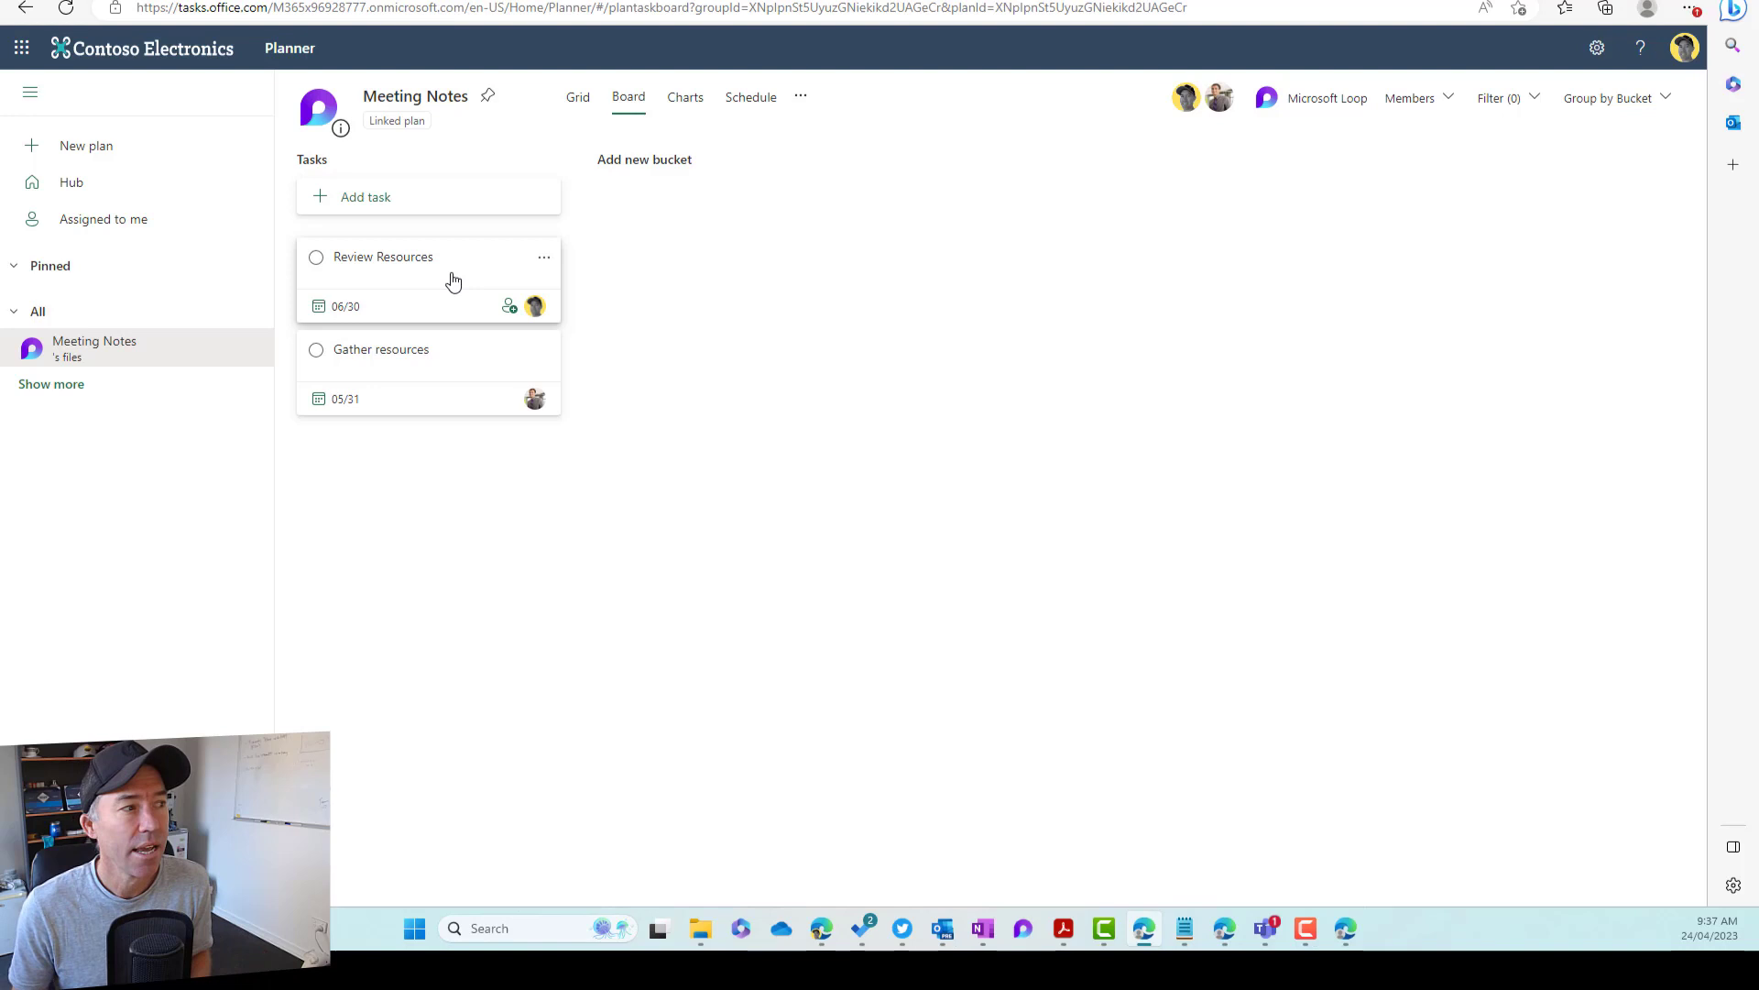
{"action": "left_click", "coordinate": [637, 161]}
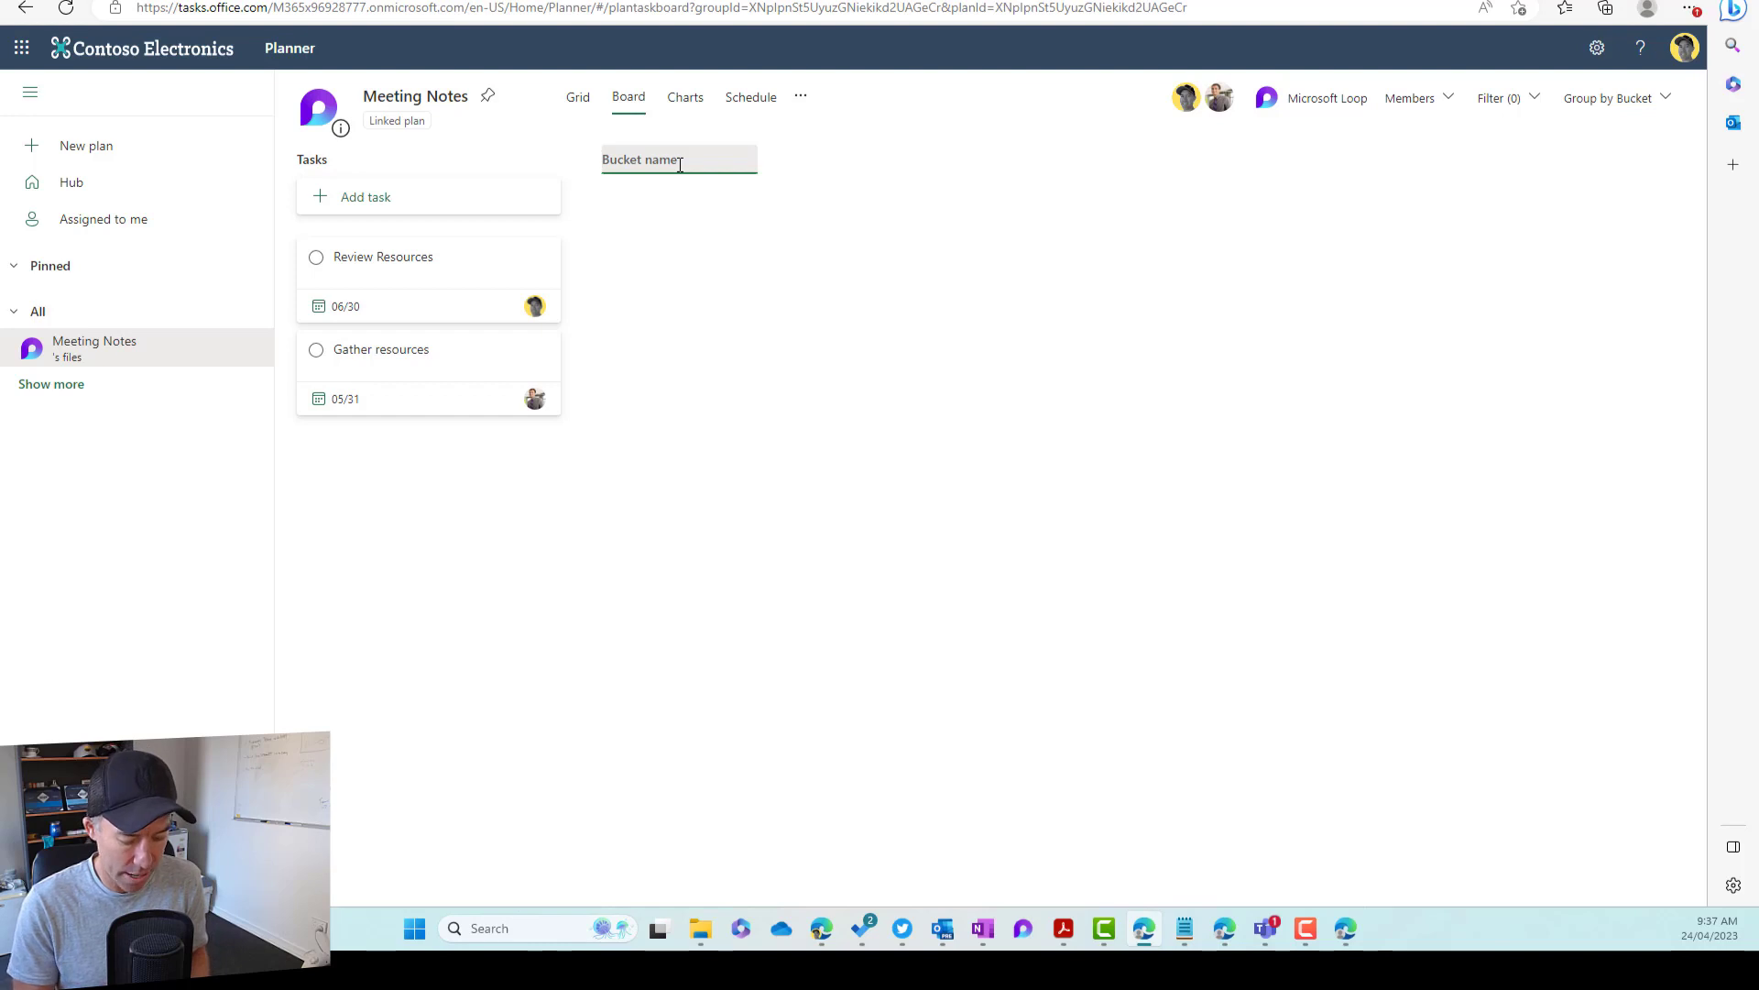
{"action": "type", "text": "In Progress"}
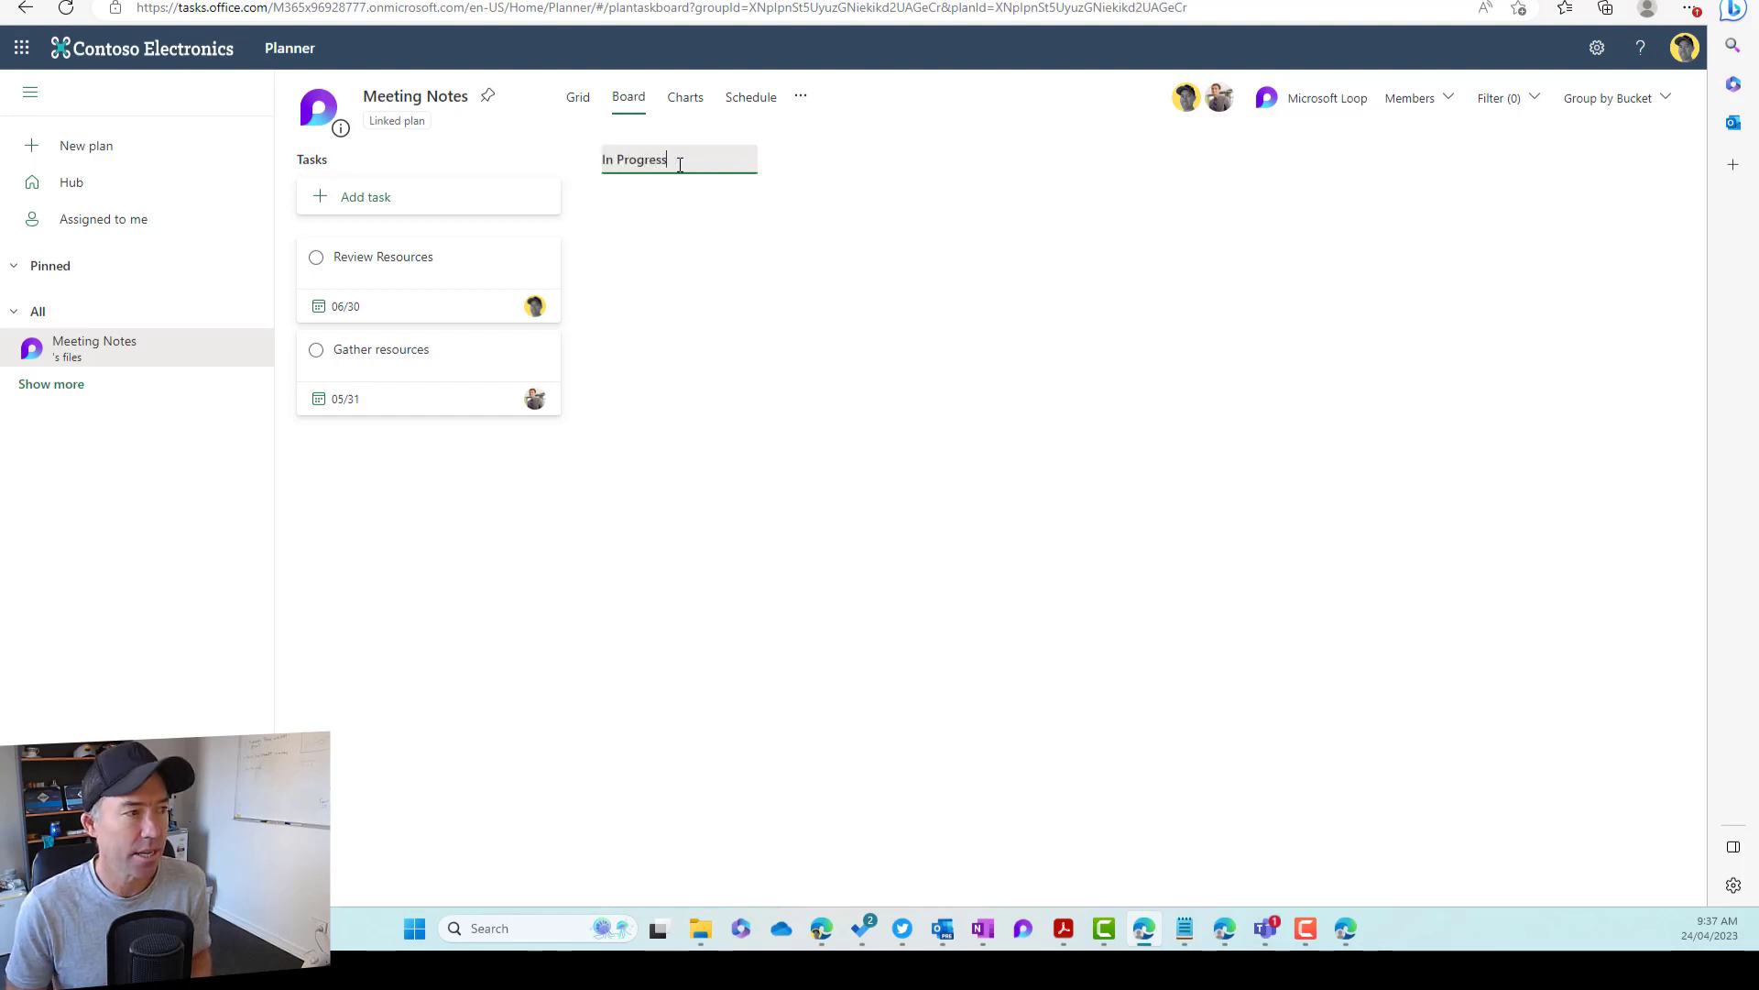
{"action": "key", "text": "Return"}
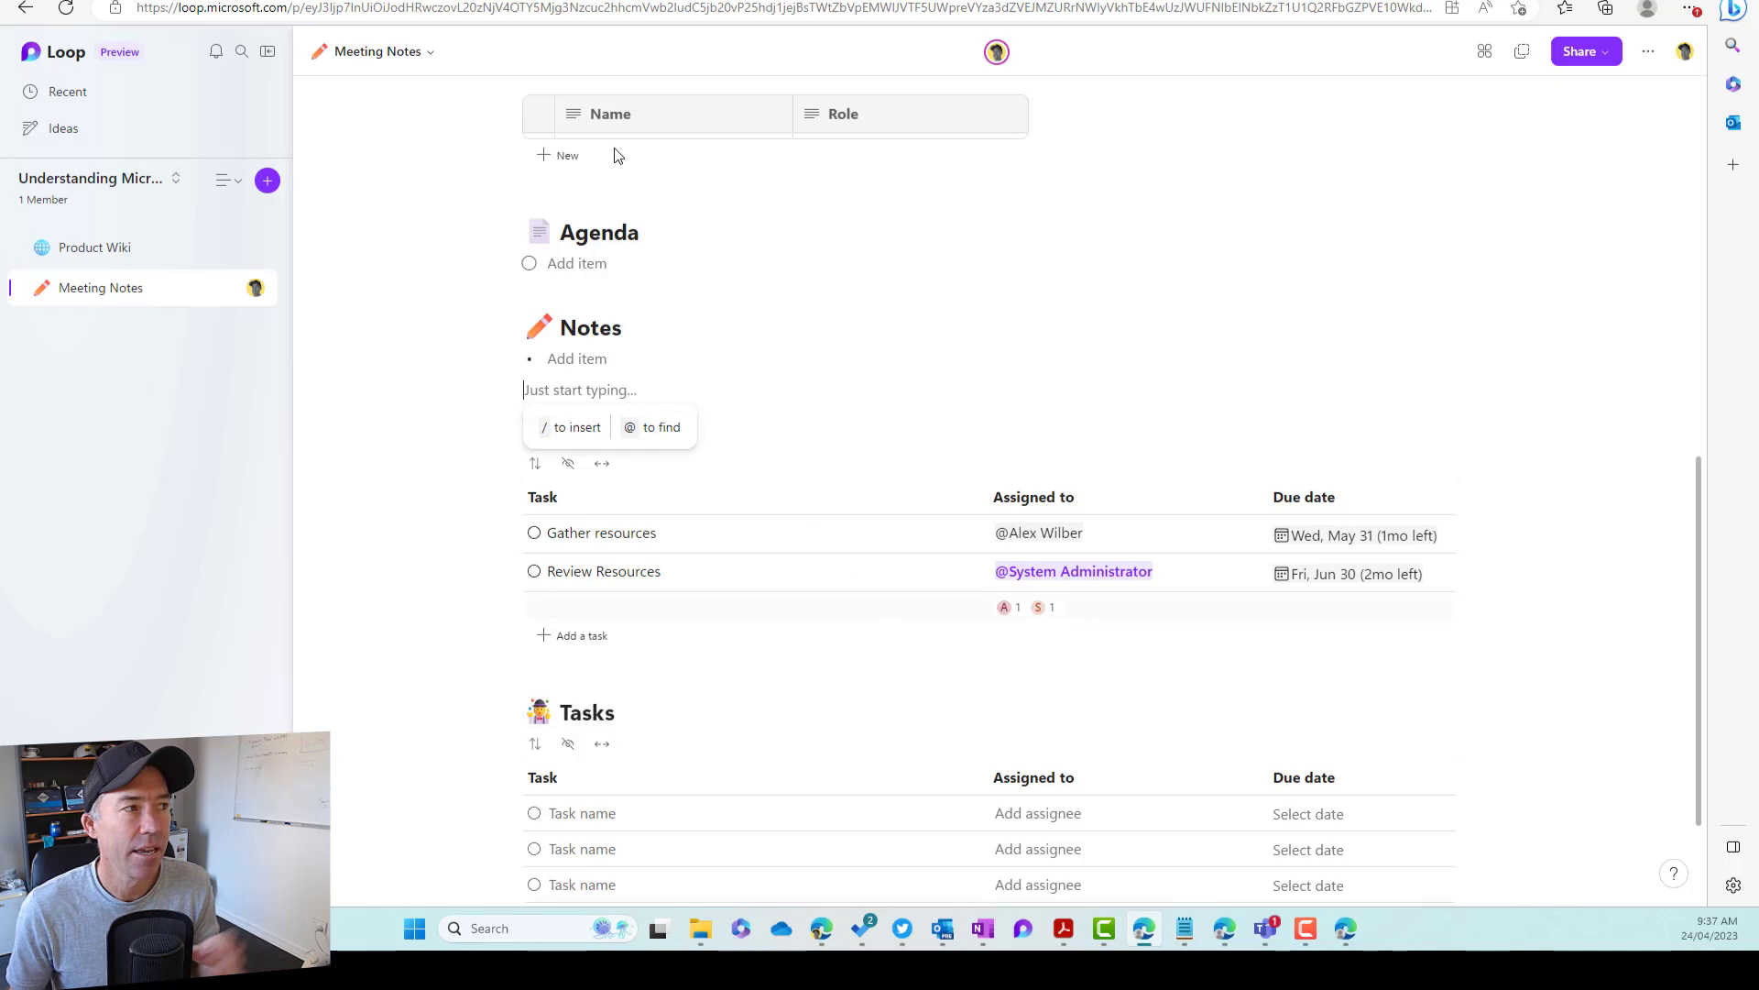
{"action": "key", "text": "alt+Left"}
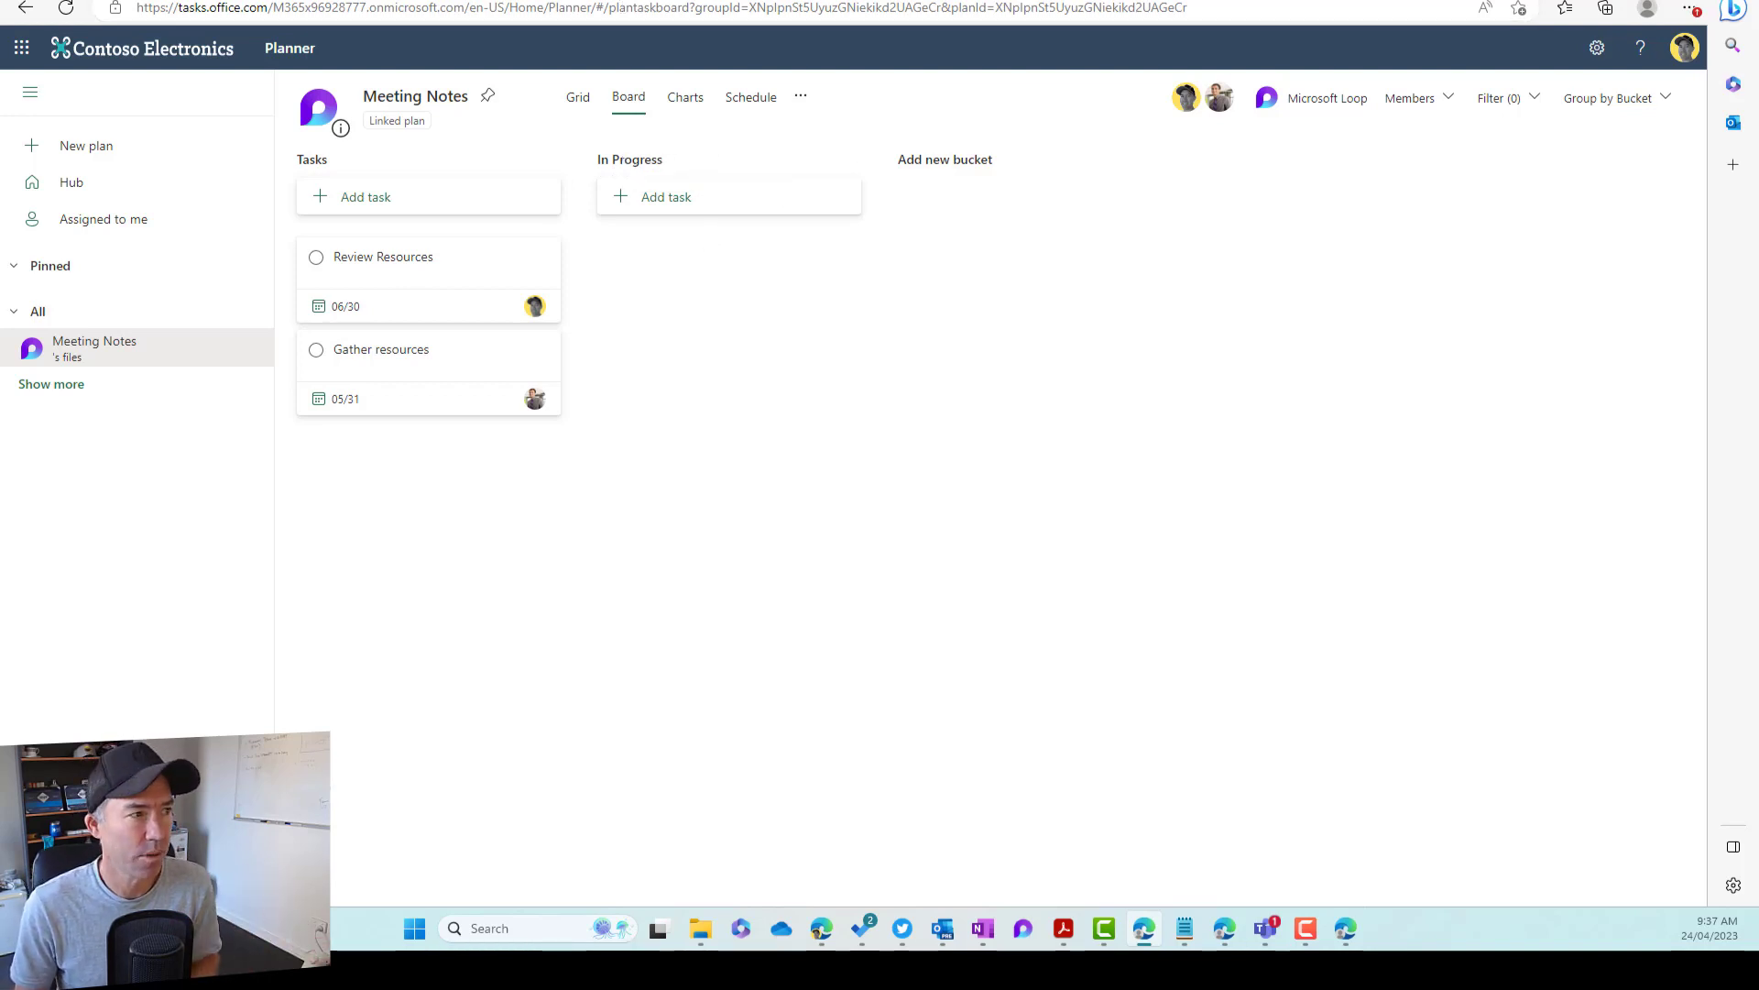
{"action": "key", "text": "ctrl+Tab"}
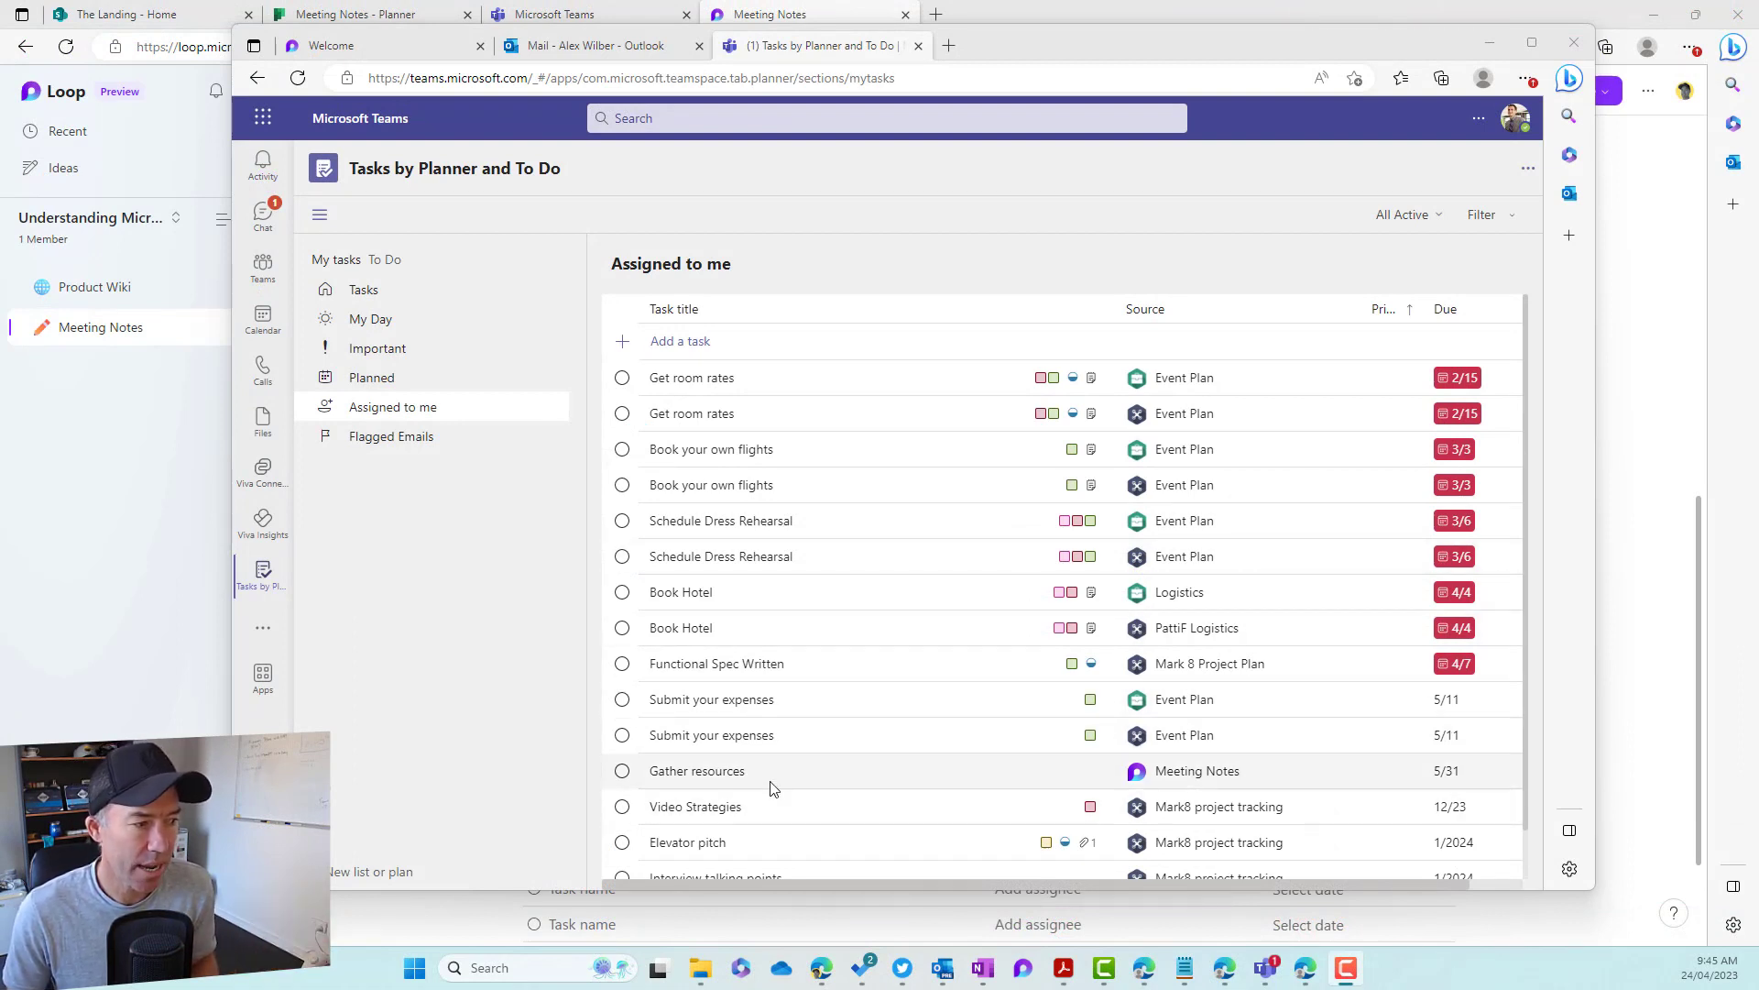
Add the Gather resources task to My Day and view the My Day list, where it shows due 5/31
{"action": "right_click", "coordinate": [806, 784]}
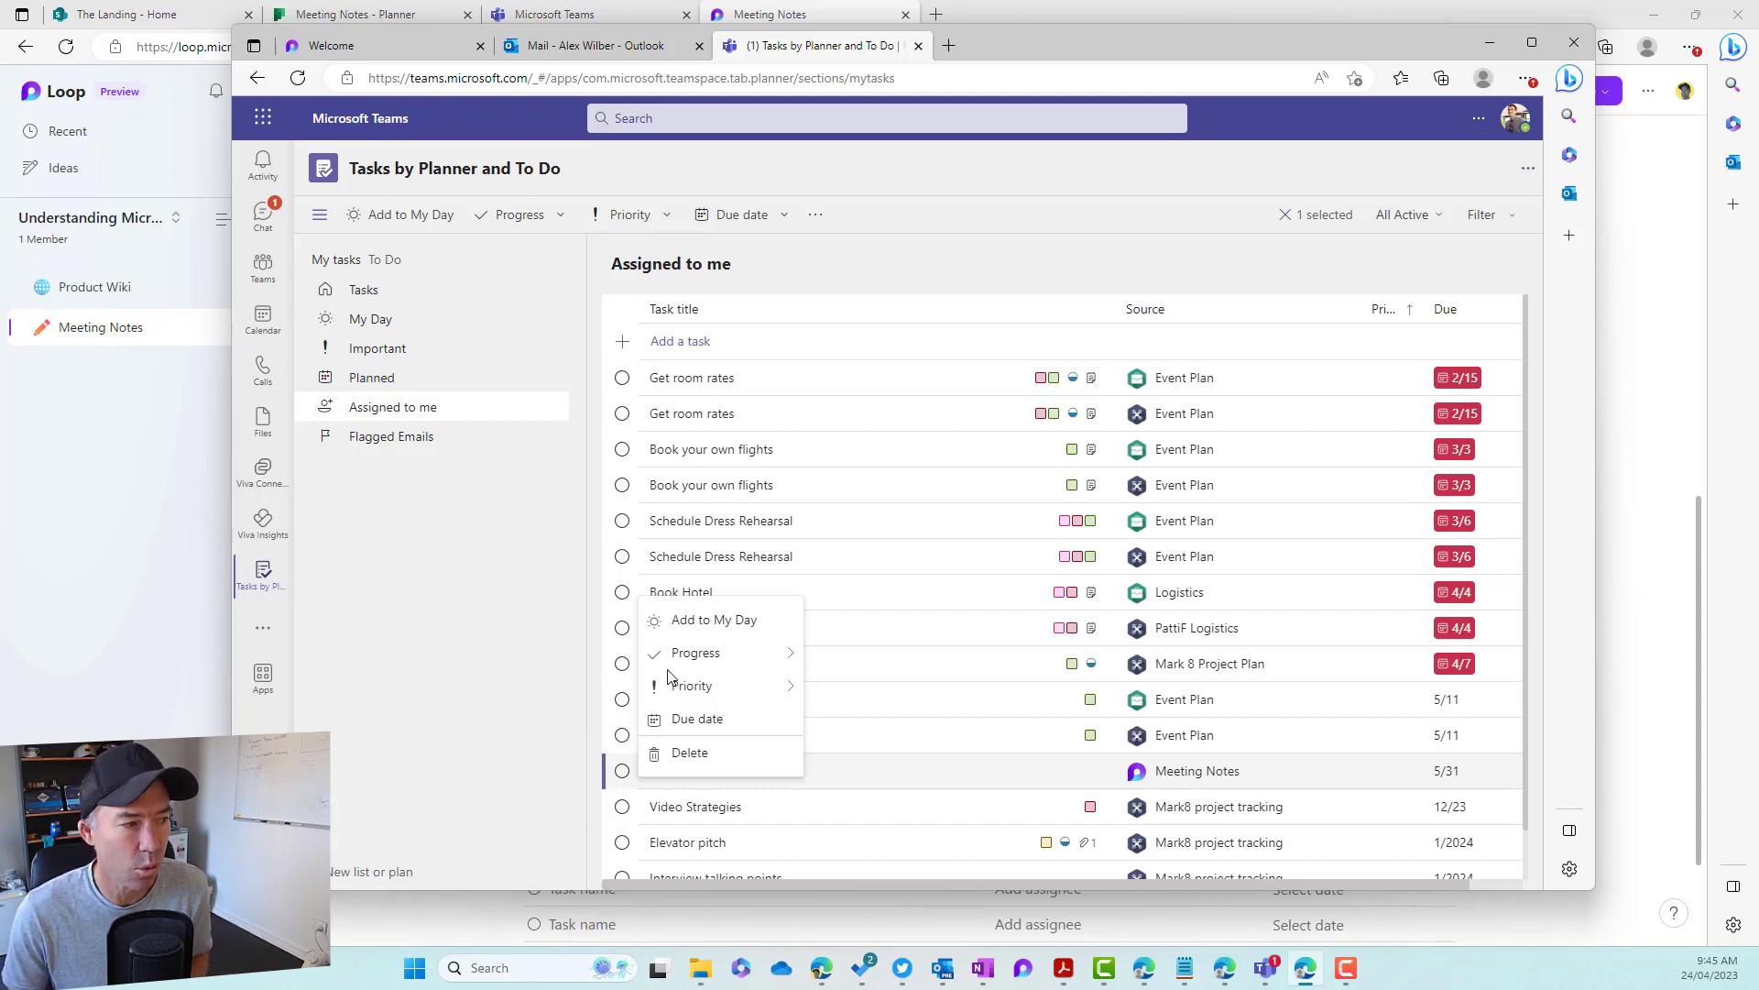
{"action": "left_click", "coordinate": [701, 623]}
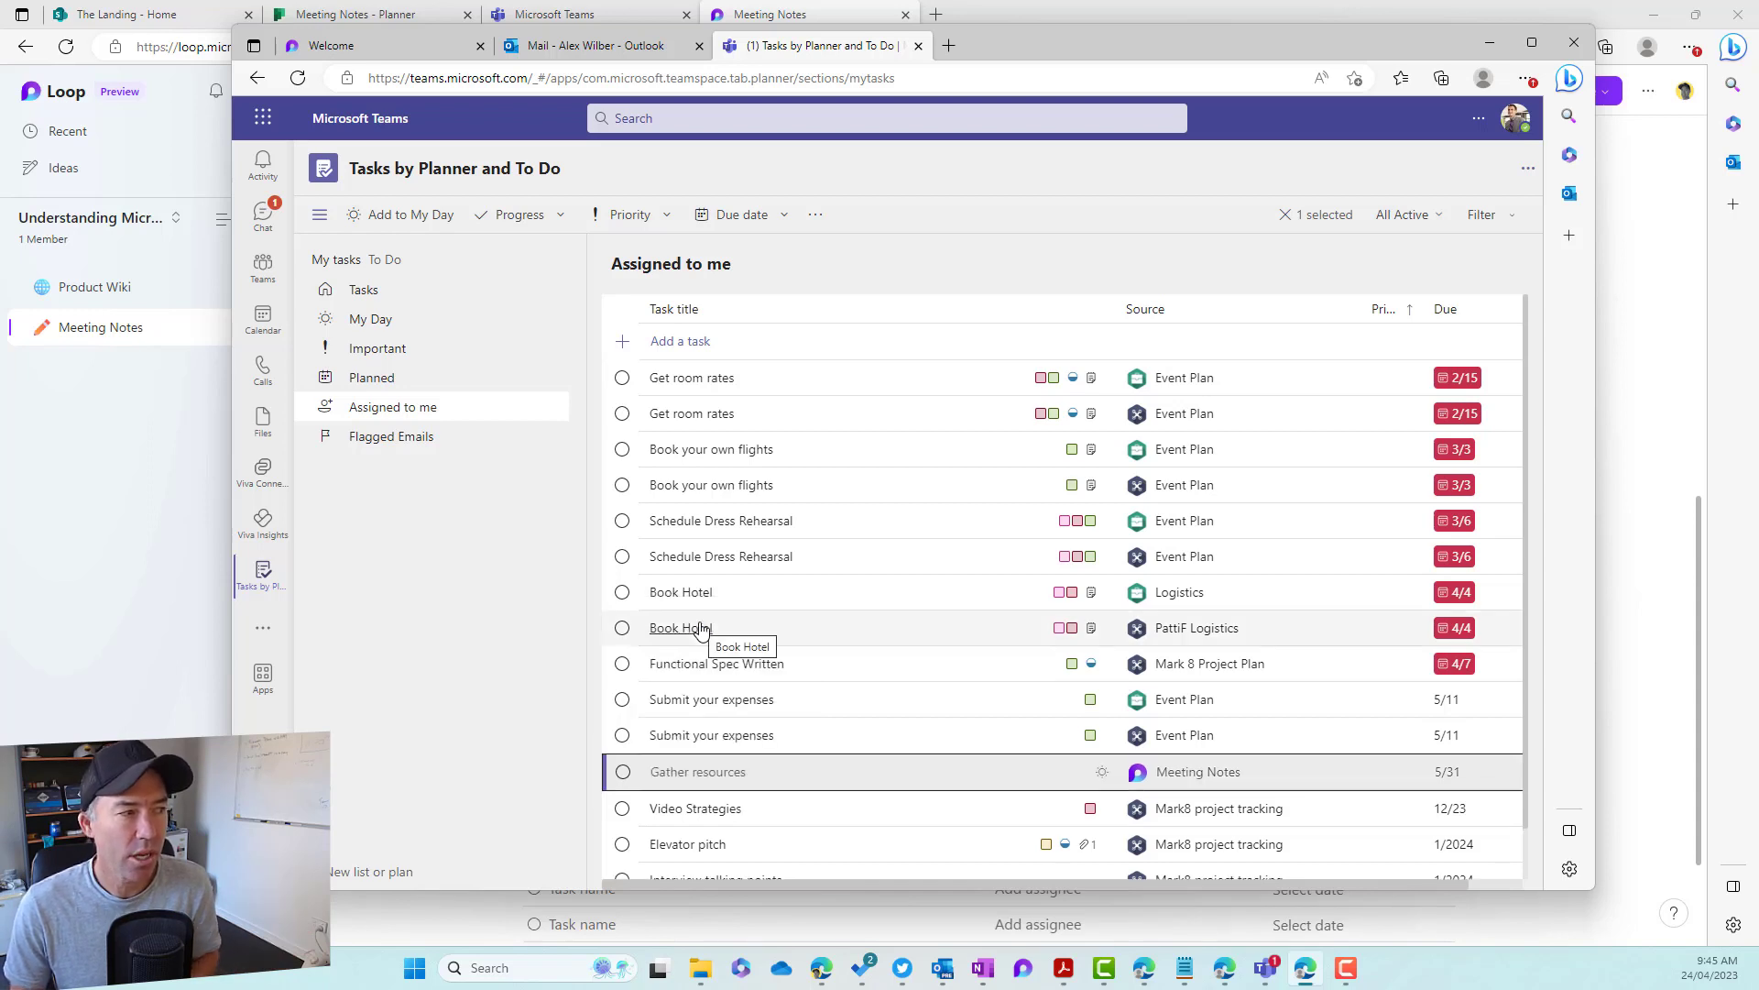
{"action": "left_click", "coordinate": [372, 323]}
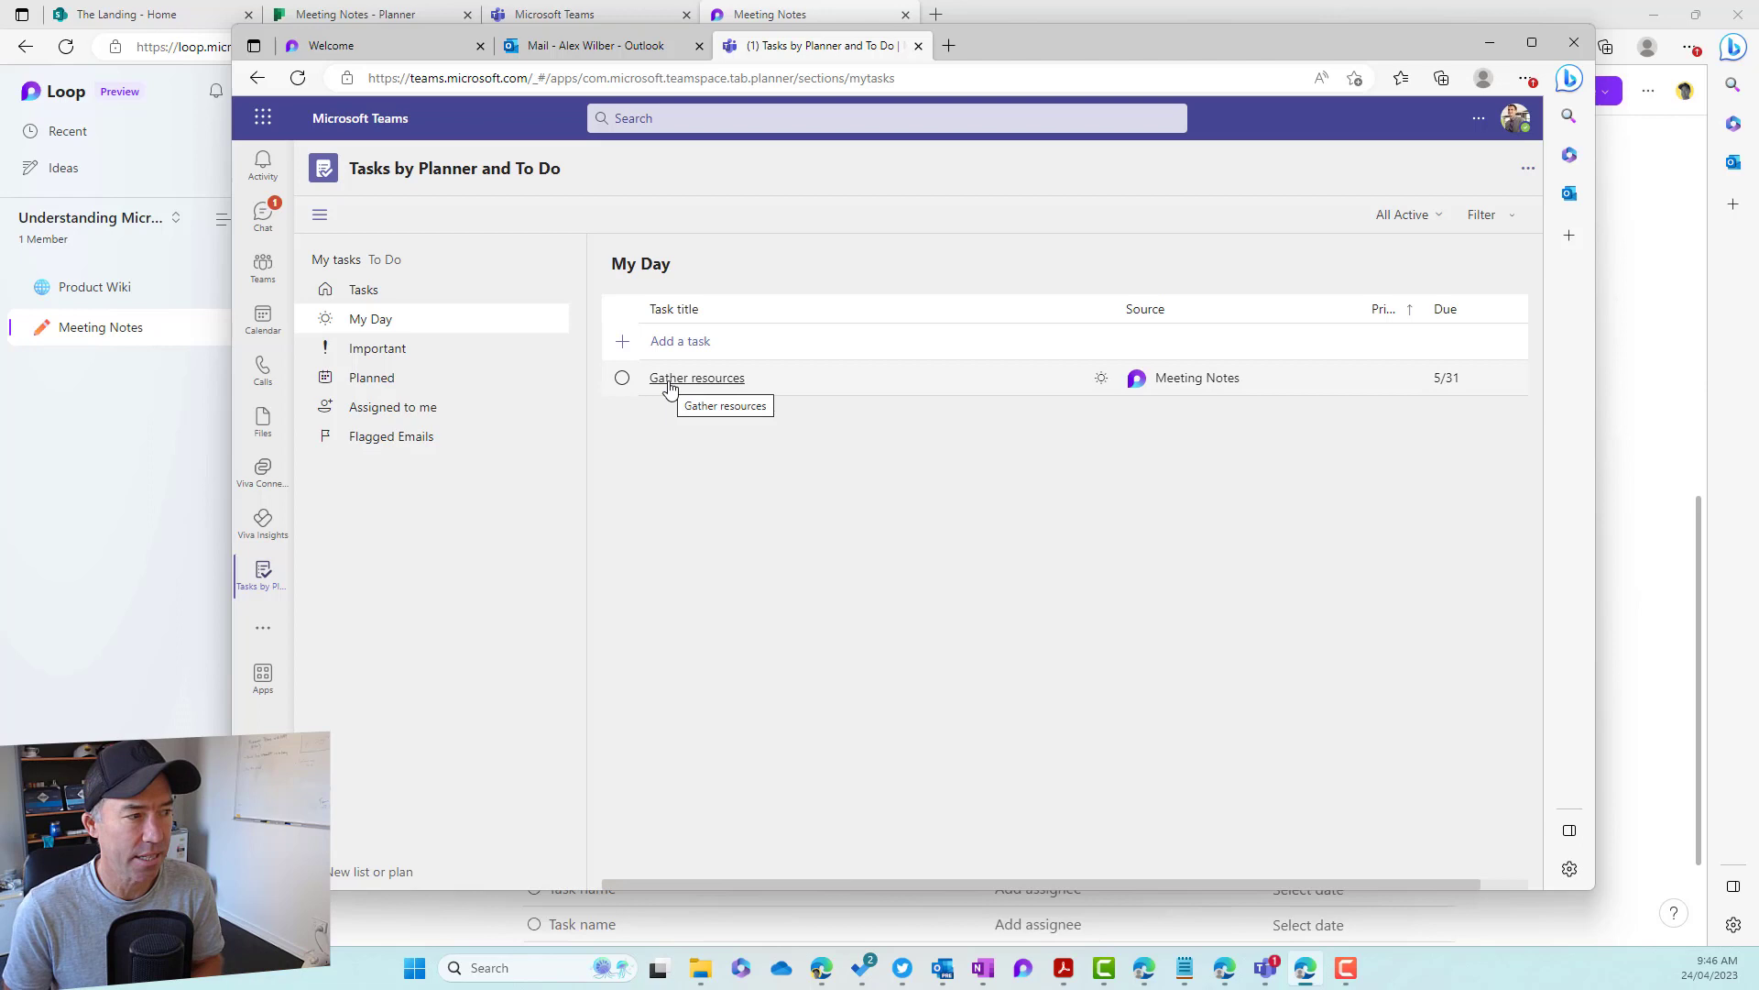
Complete the Gather resources task in Teams and find it under Completed tasks on Planner's Meeting Notes board
{"action": "left_click", "coordinate": [670, 385]}
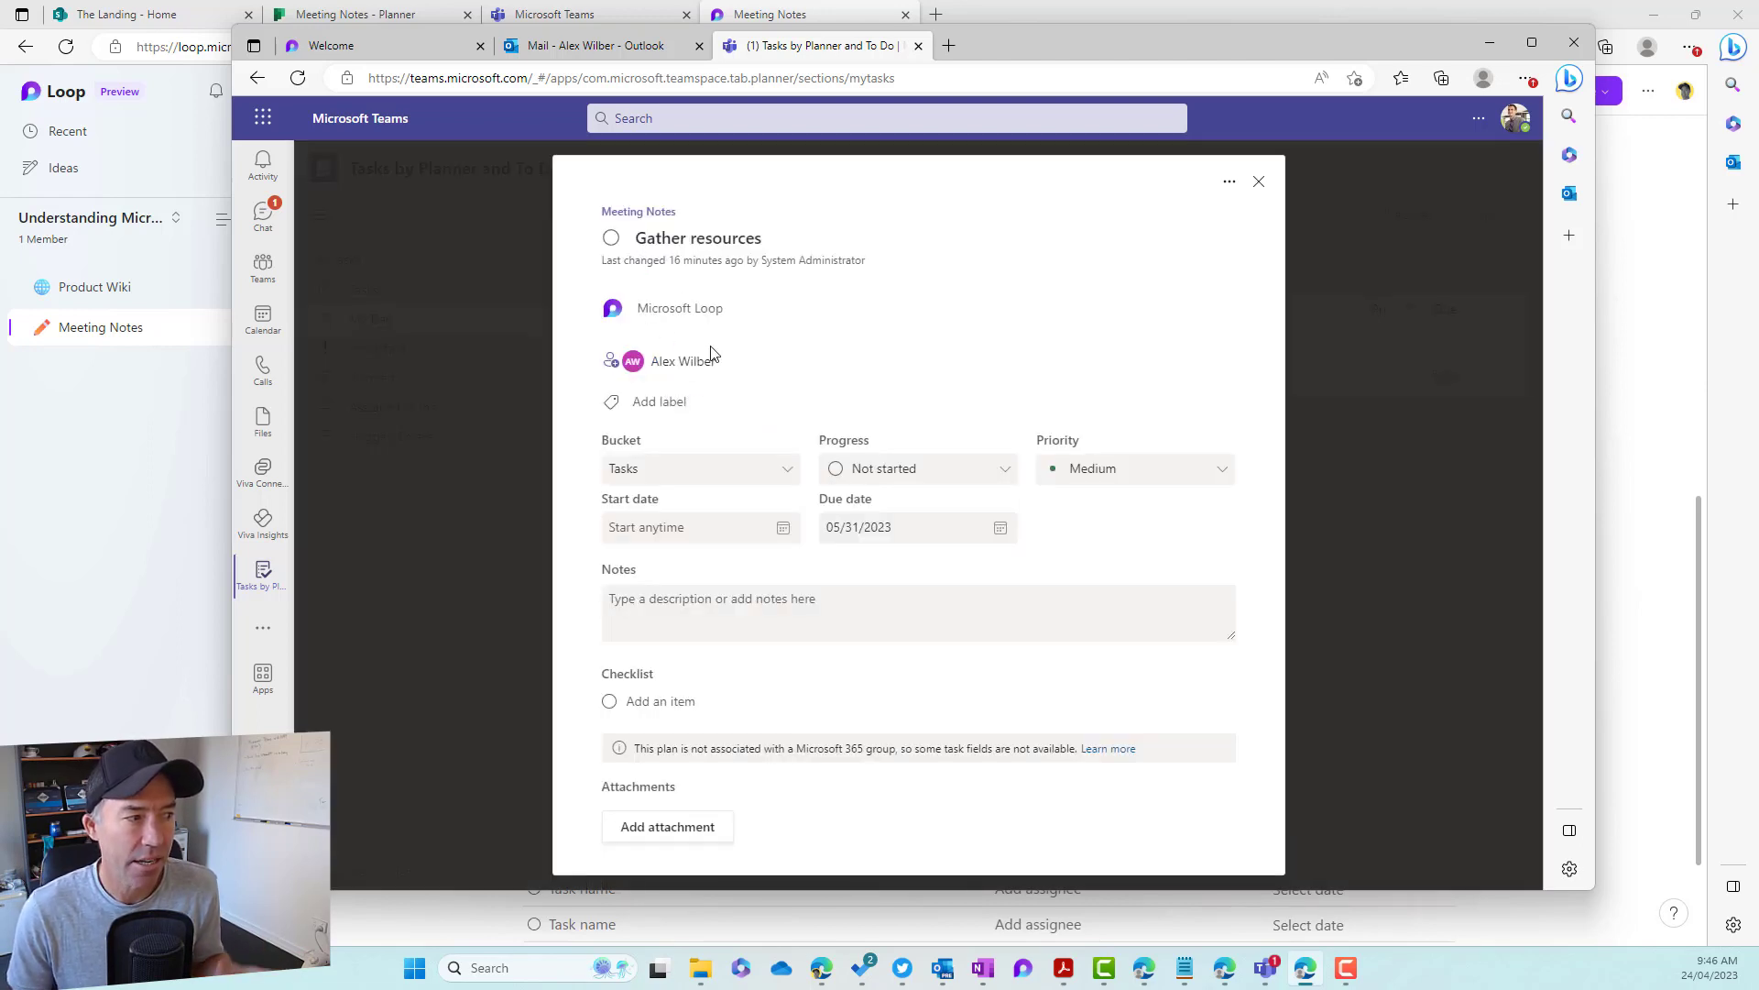
{"action": "left_click", "coordinate": [1259, 182]}
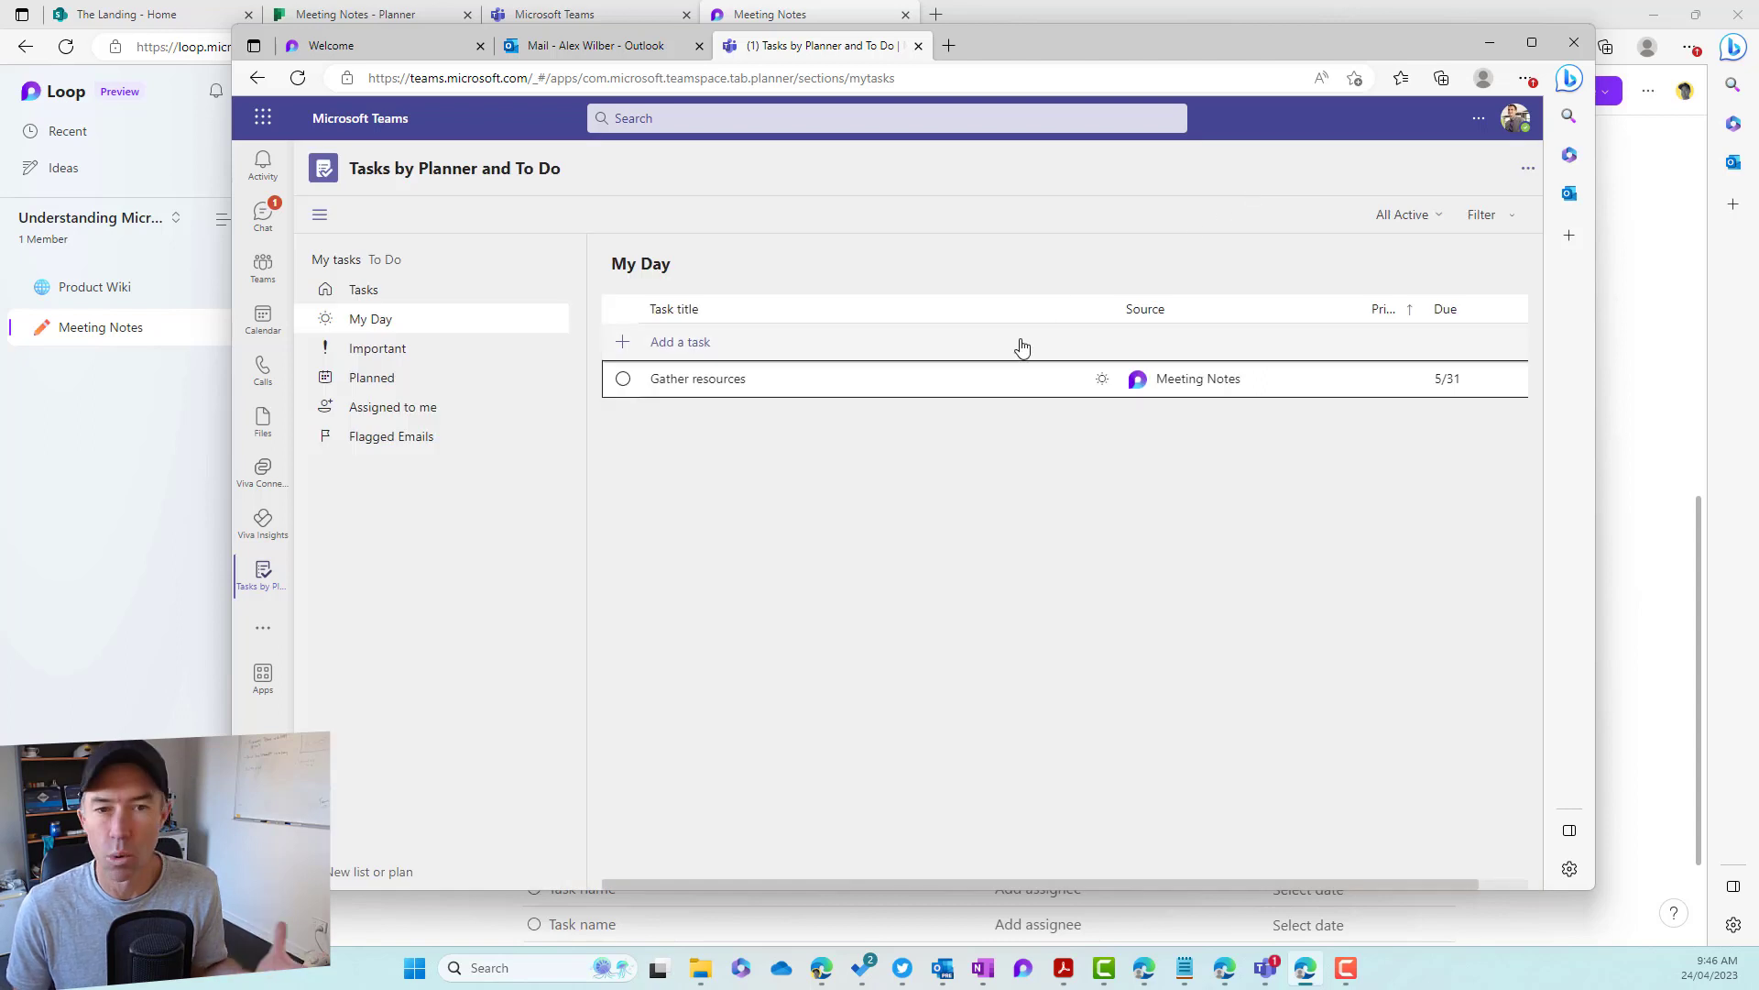
{"action": "left_click", "coordinate": [624, 381]}
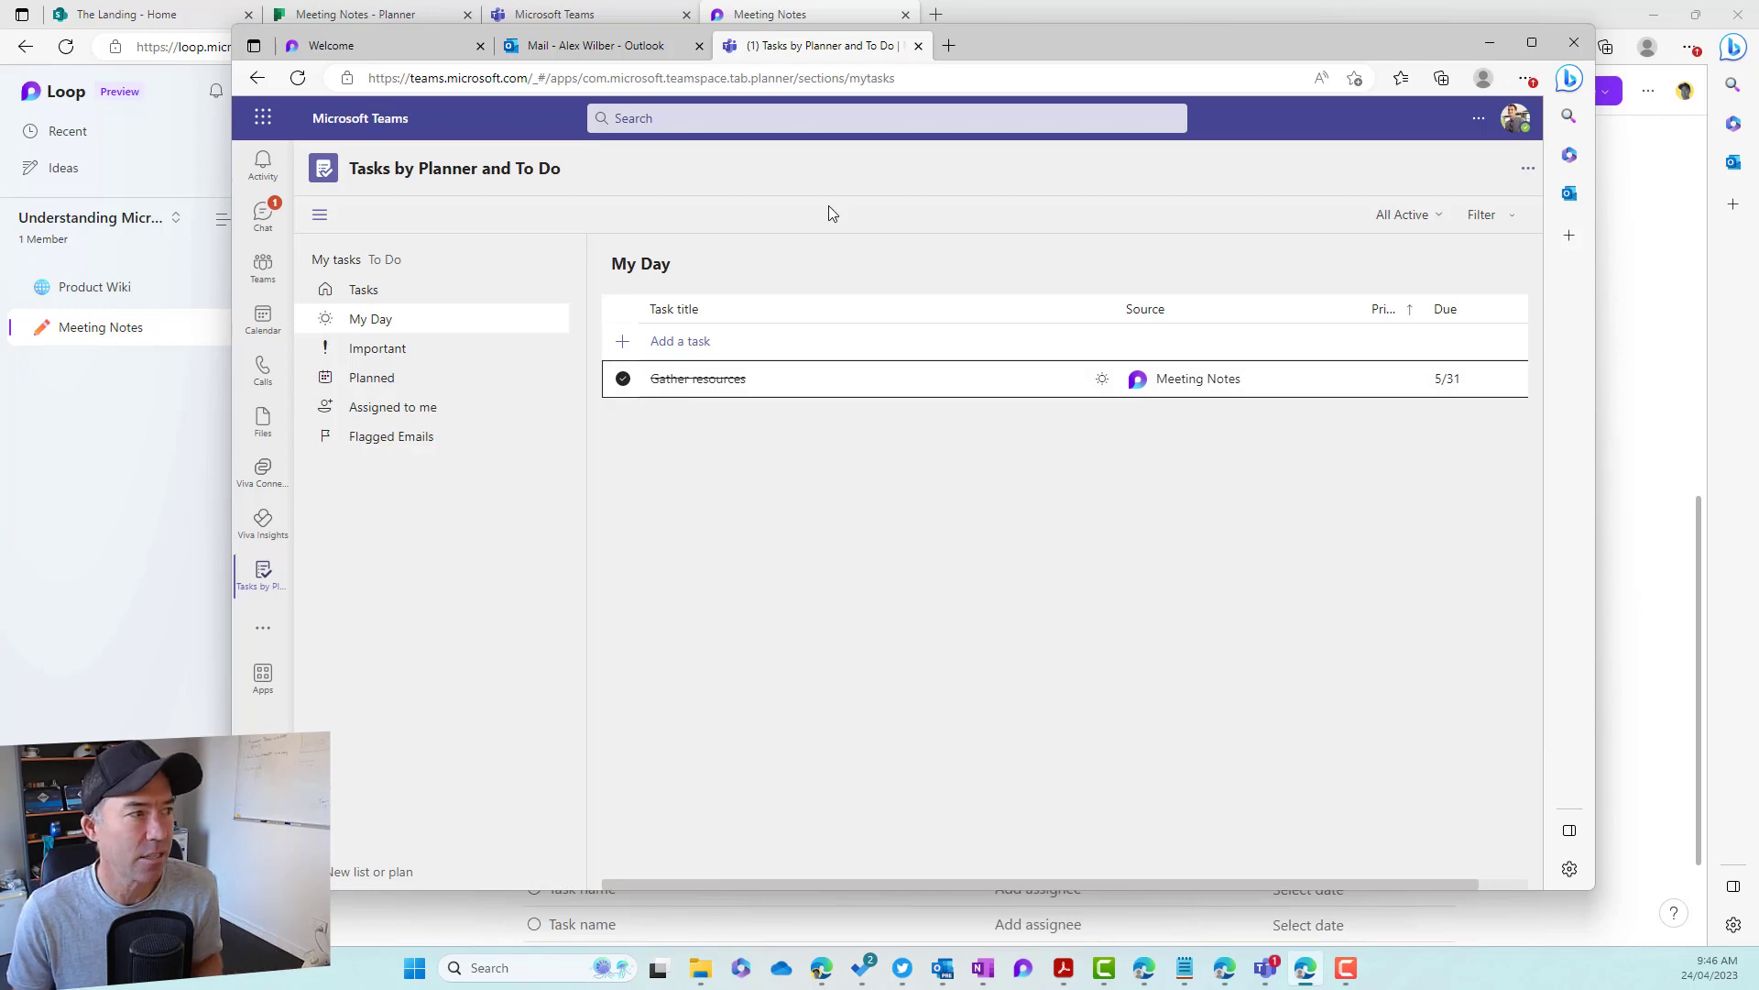
{"action": "left_click", "coordinate": [379, 16]}
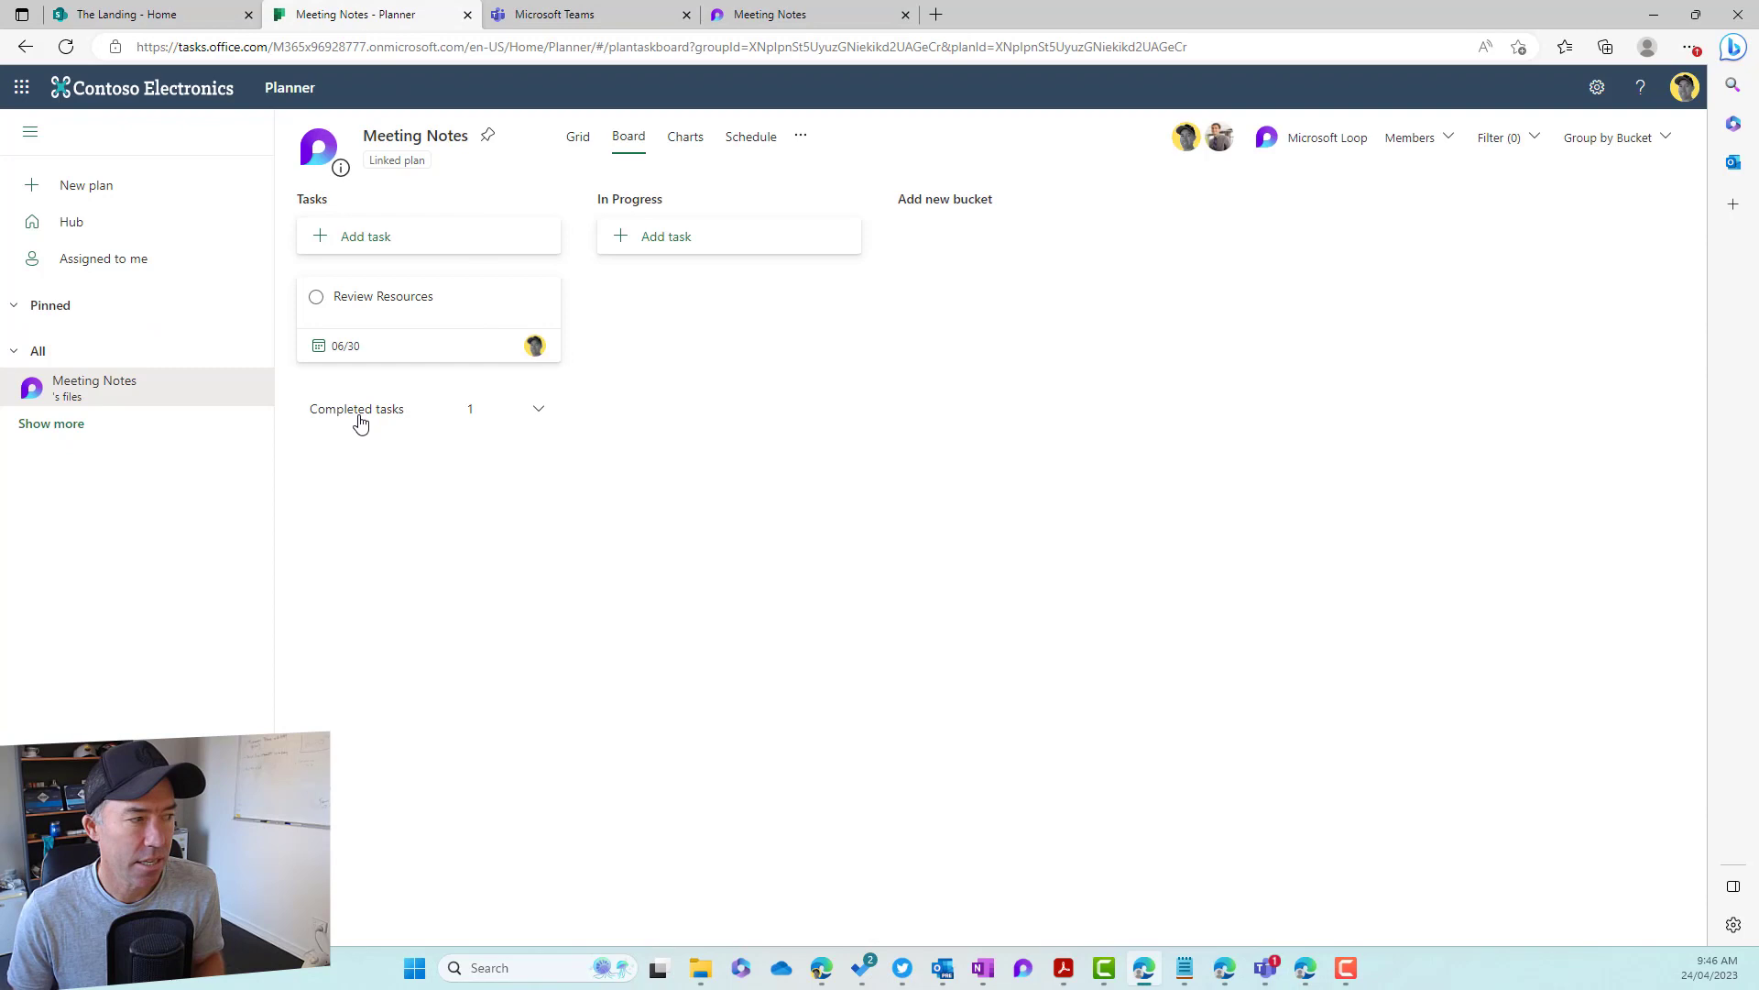
{"action": "left_click", "coordinate": [539, 410]}
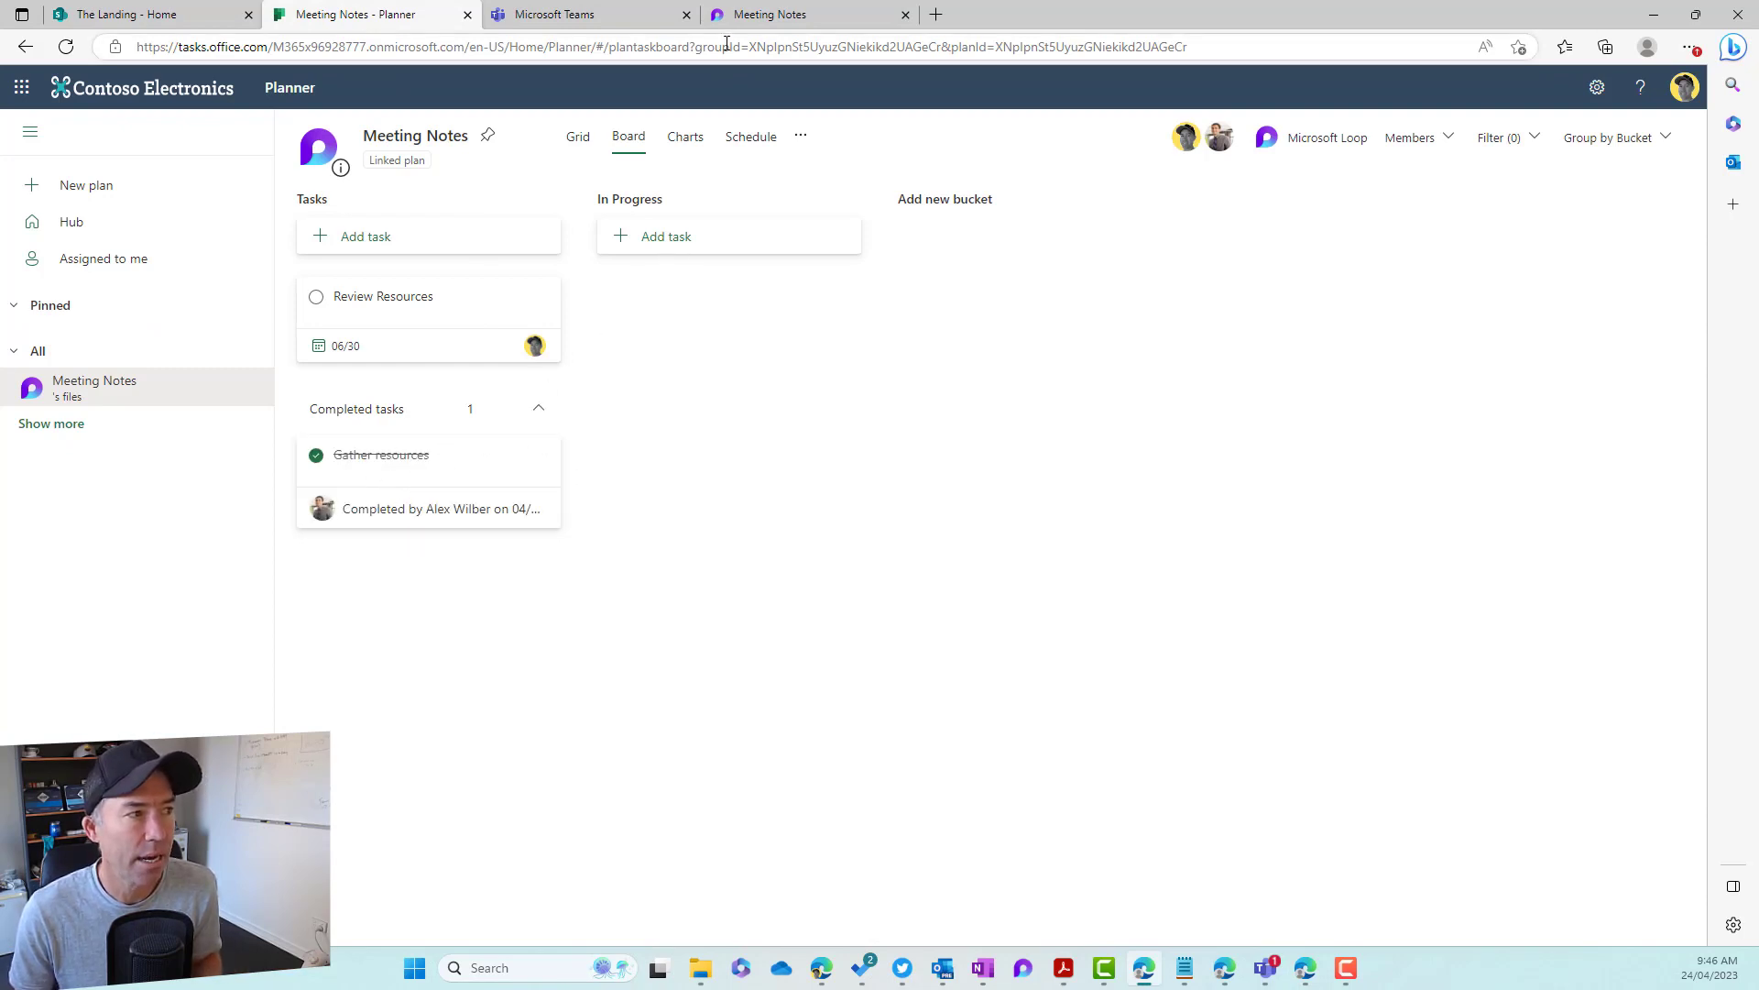
Go back to the Loop Meeting Notes page to see Gather resources marked complete in the Tasks table
{"action": "left_click", "coordinate": [774, 23]}
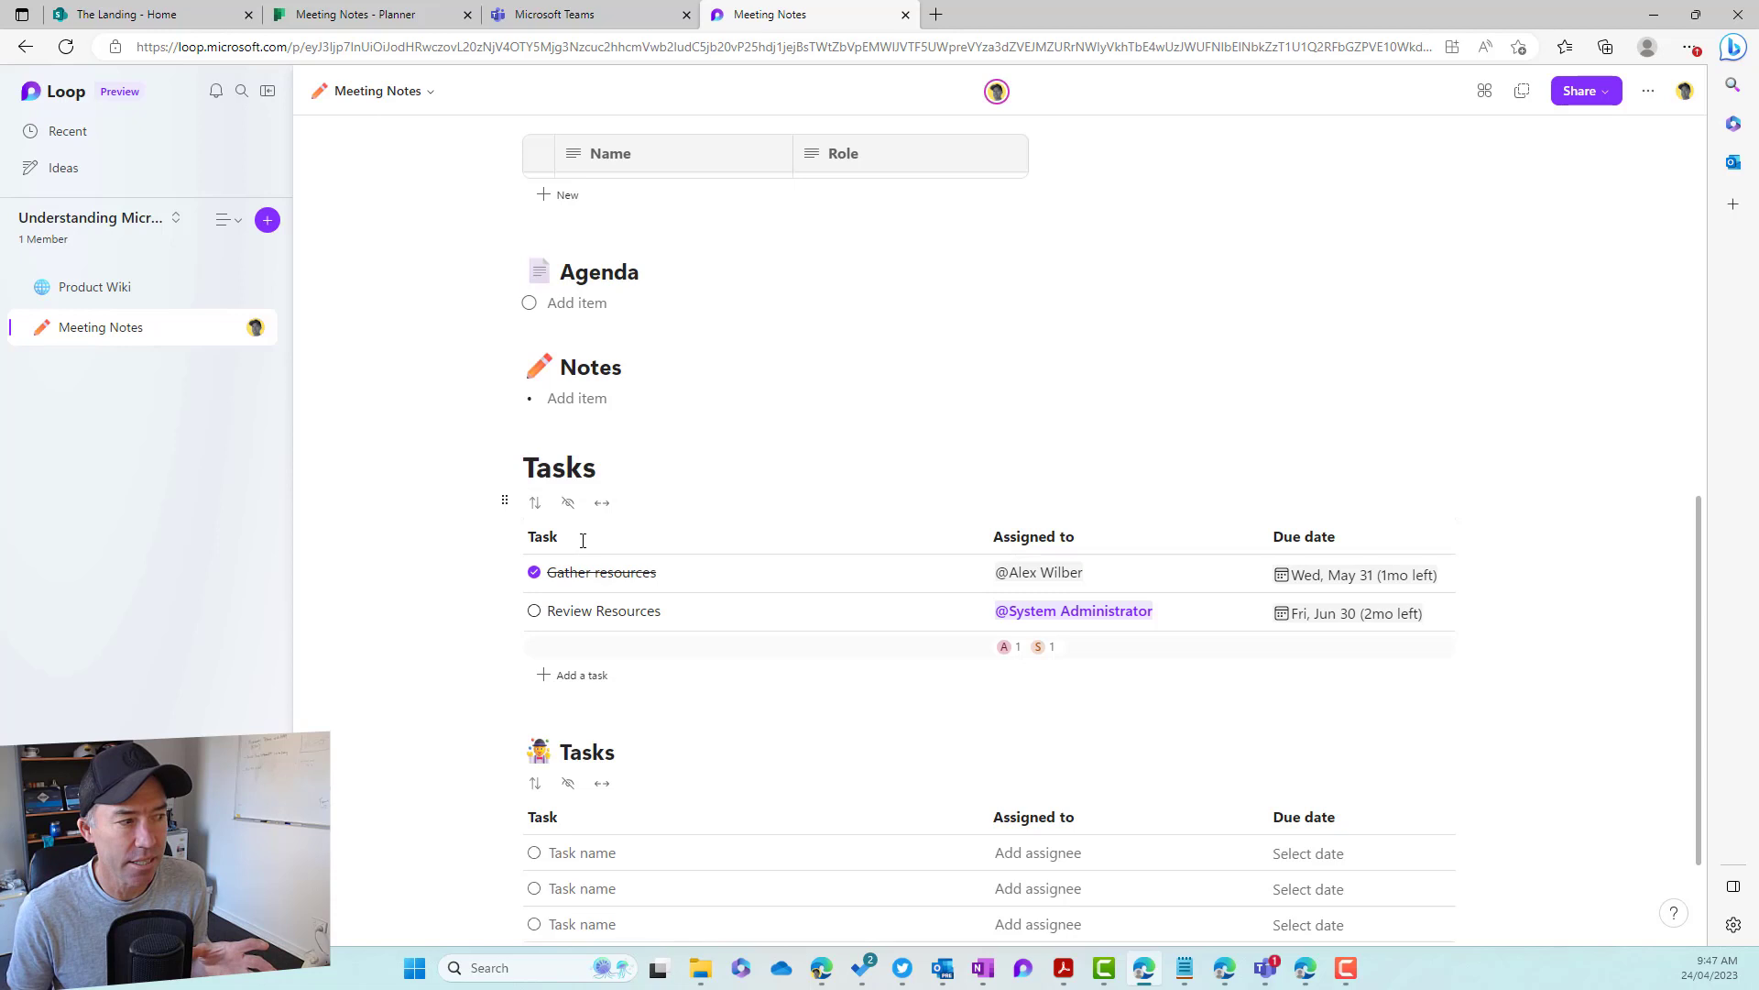
Convert the Meeting Notes Tasks table into a Loop component and copy its link, editable by Contoso
{"action": "left_click", "coordinate": [501, 504]}
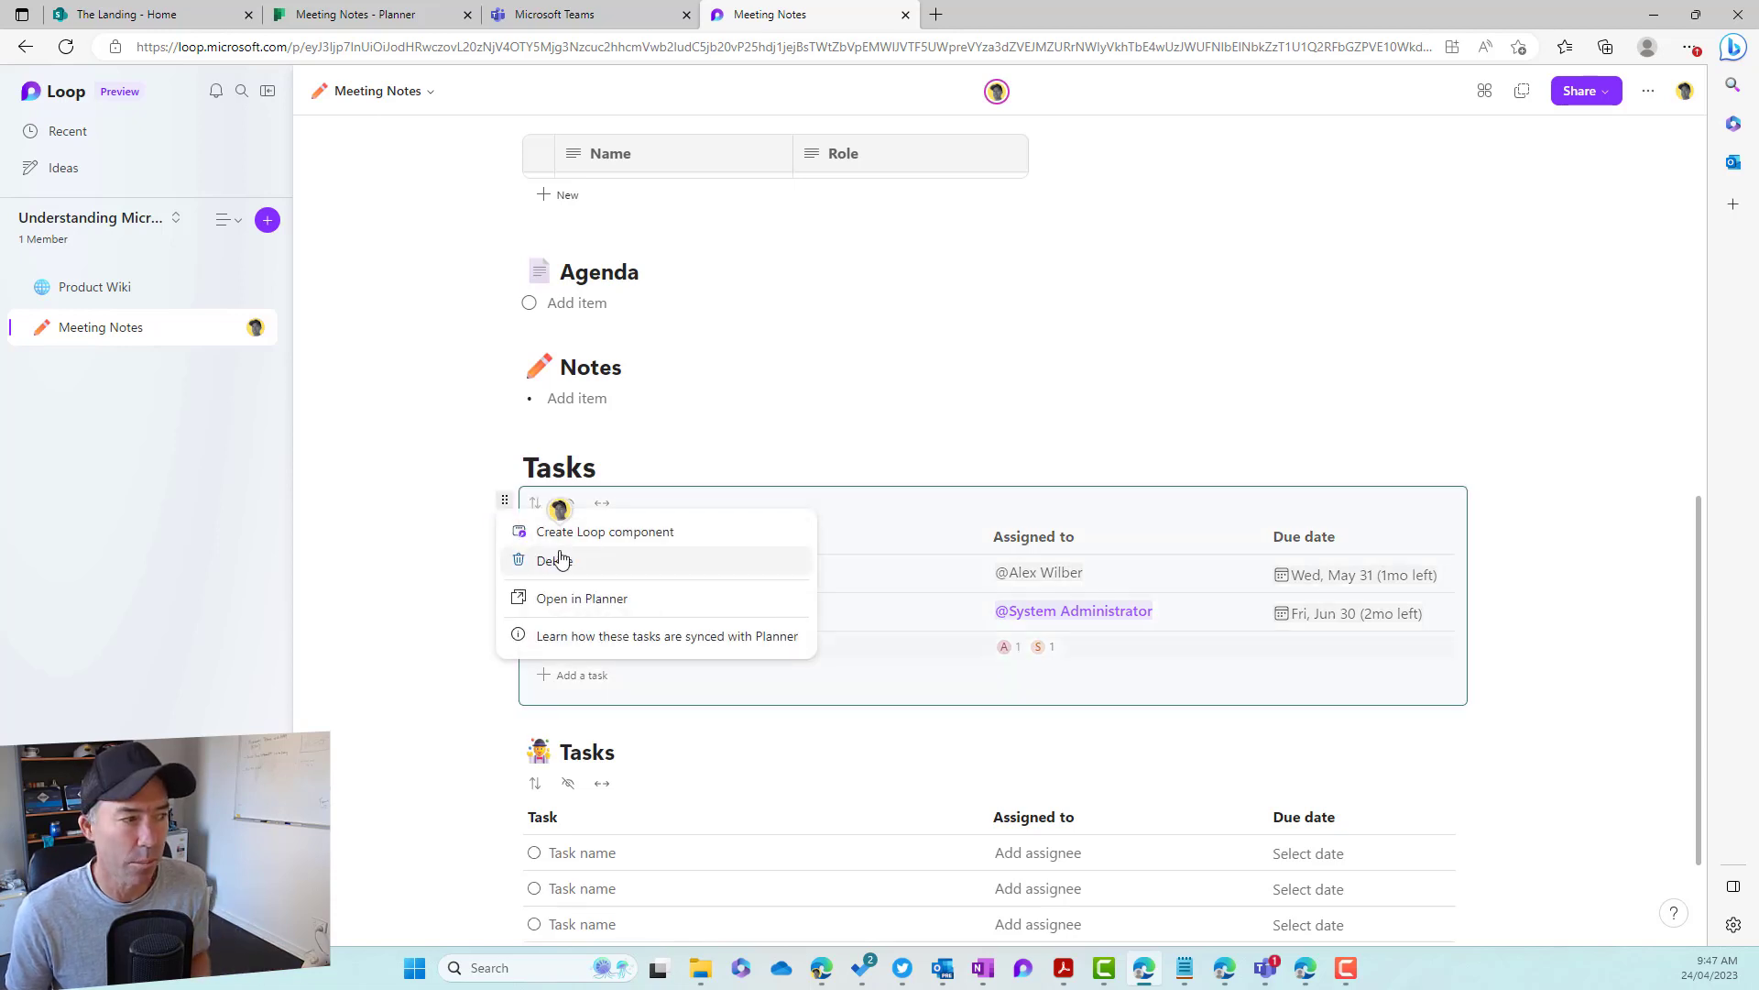
{"action": "left_click", "coordinate": [594, 533]}
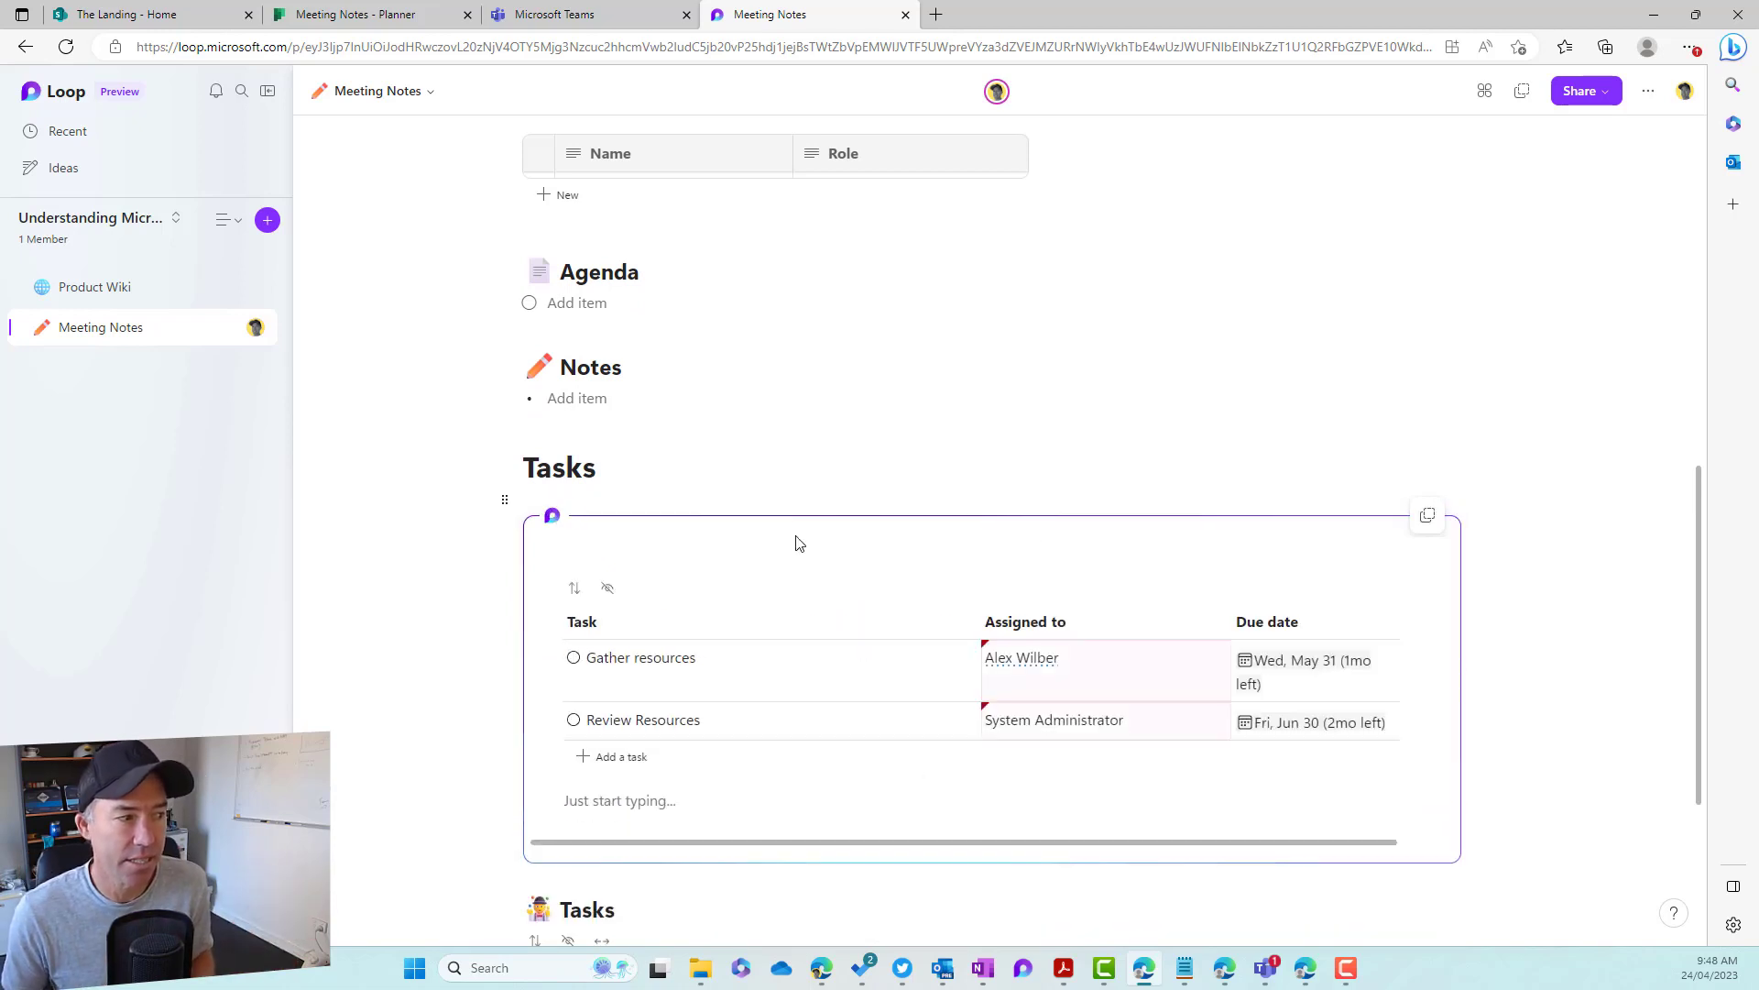
{"action": "left_click", "coordinate": [1429, 519]}
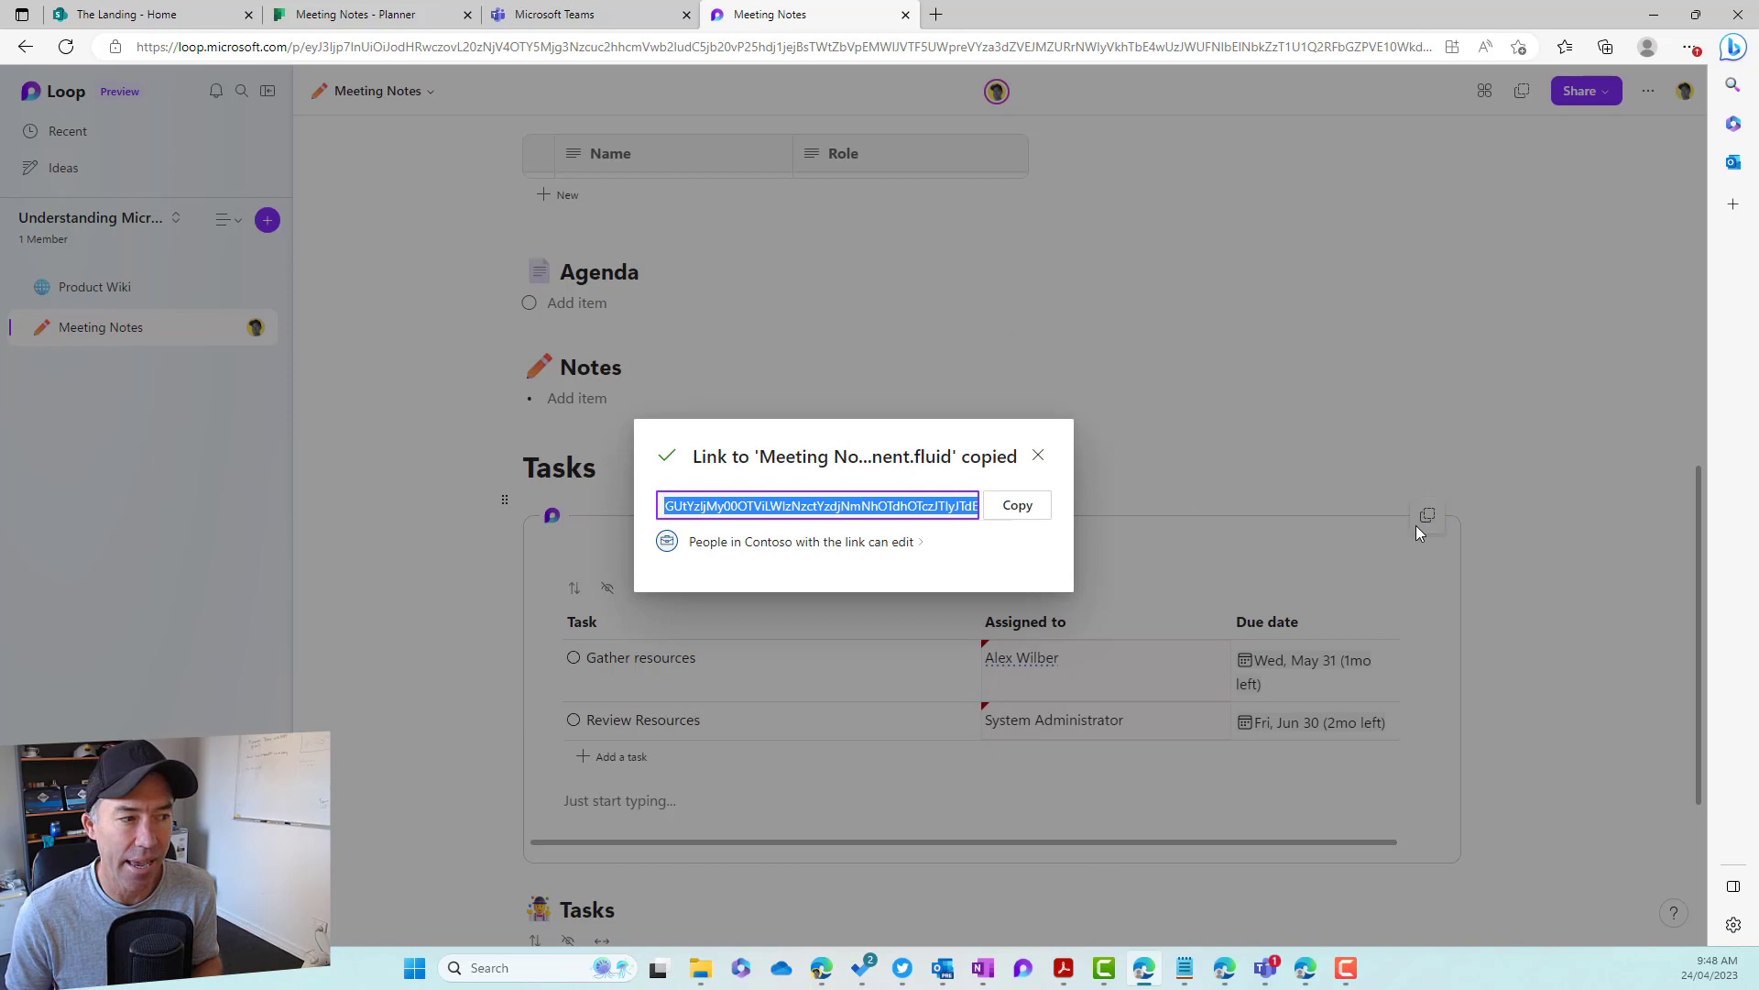
{"action": "left_click", "coordinate": [1018, 510]}
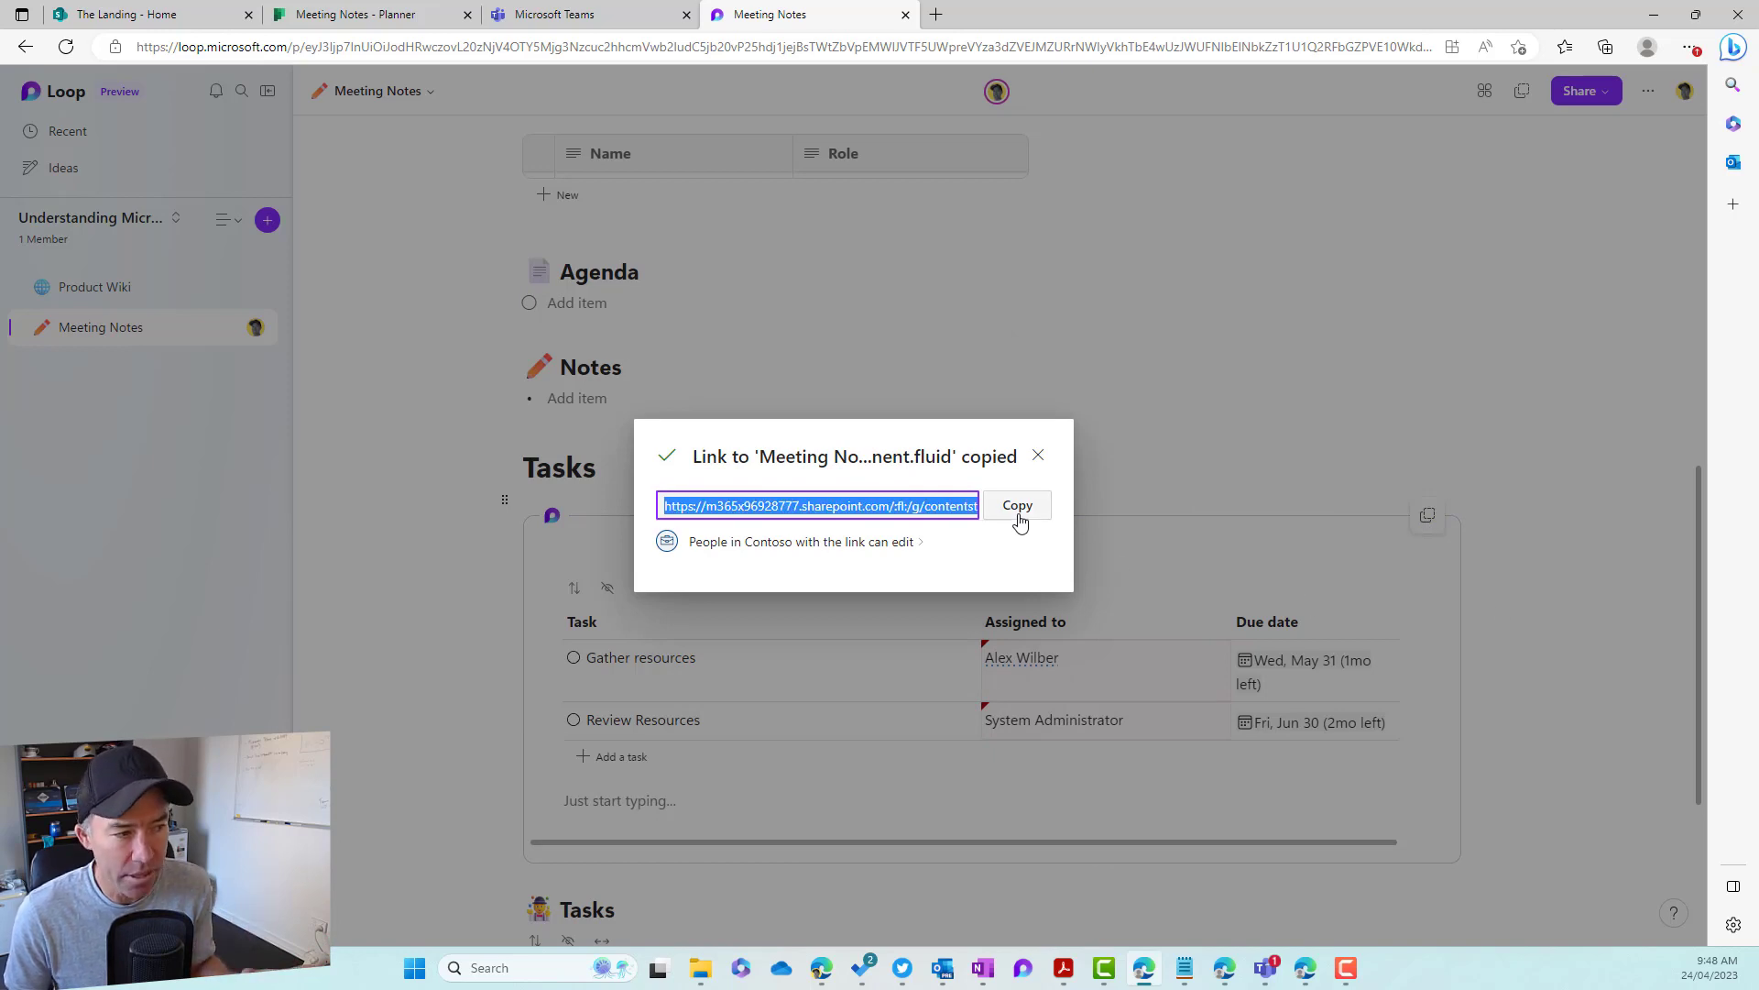
Start a new Teams chat with a colleague and paste the Meeting Notes task component into the message
{"action": "left_click", "coordinate": [578, 14]}
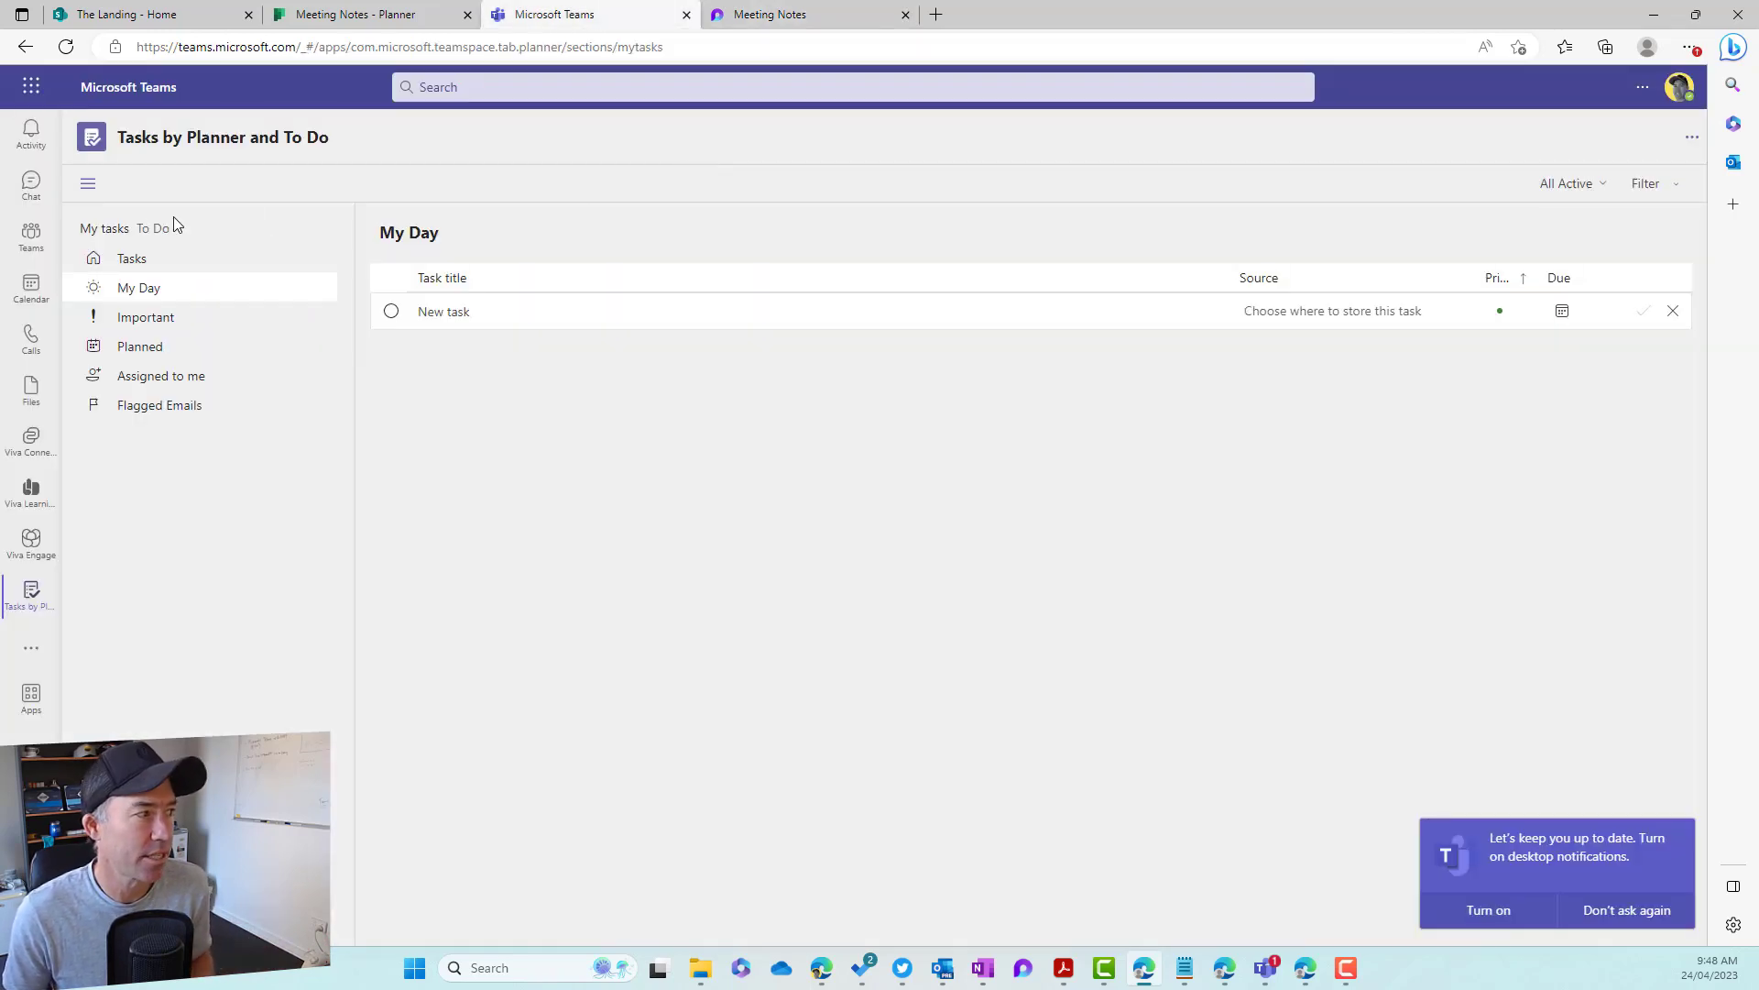
{"action": "left_click", "coordinate": [31, 185]}
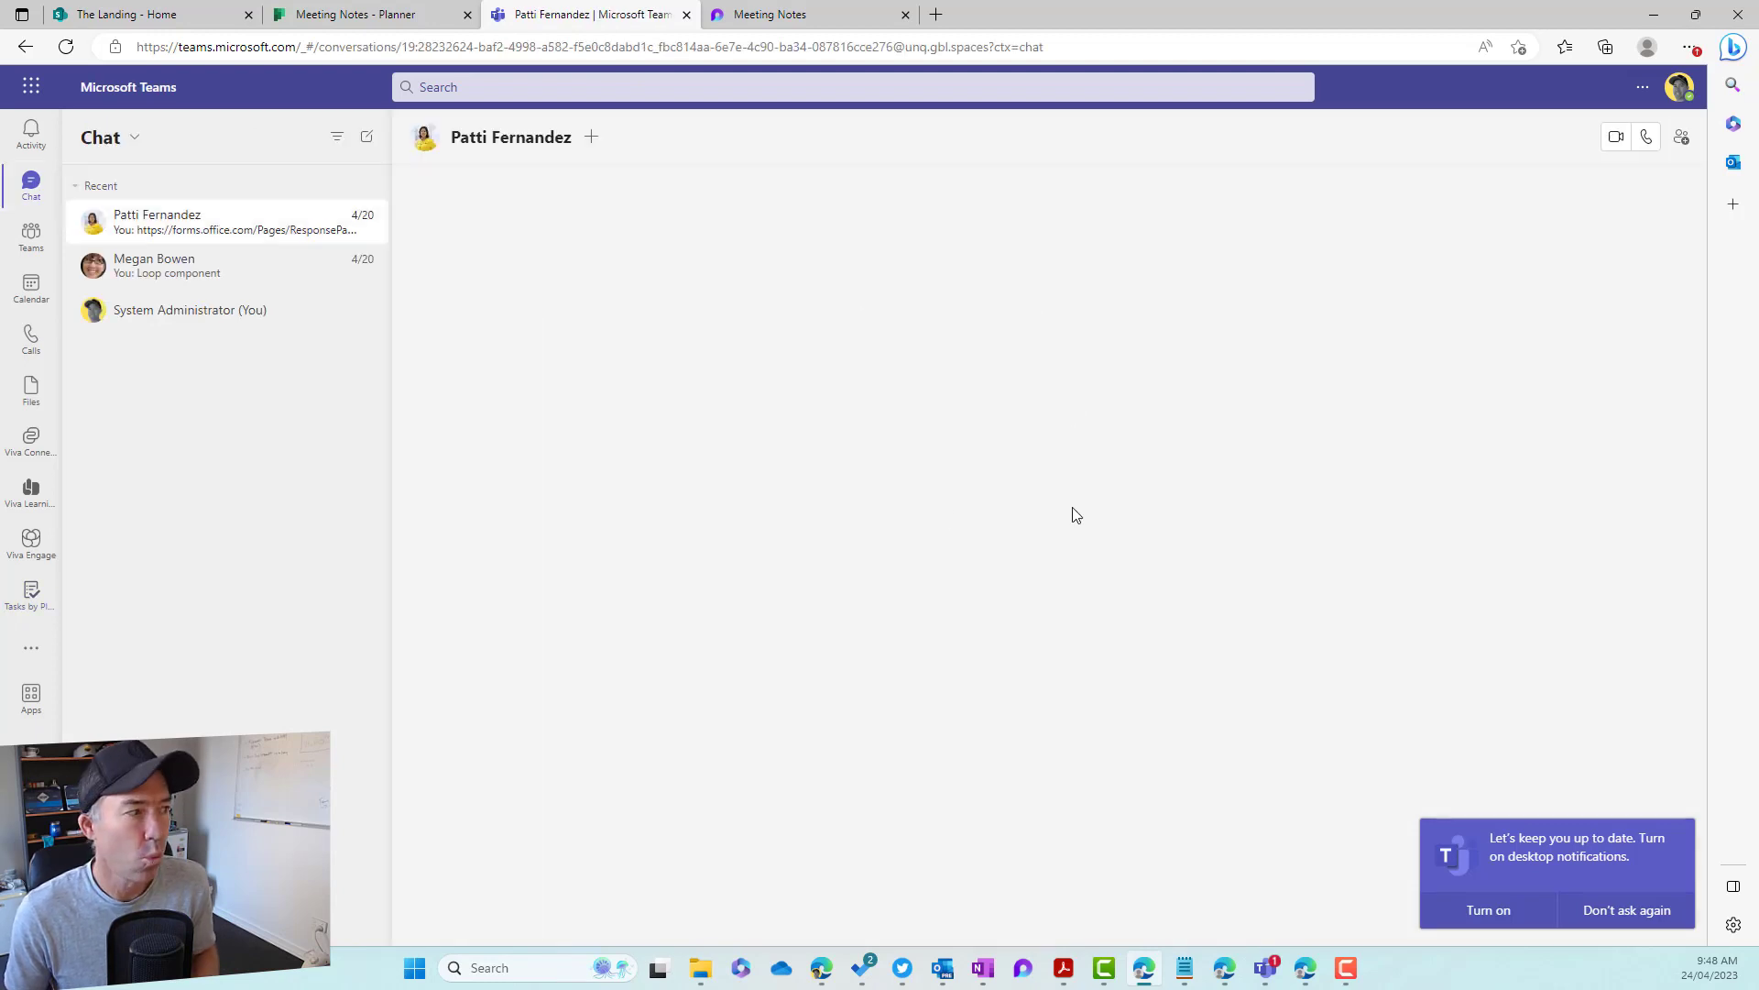
{"action": "left_click", "coordinate": [367, 137]}
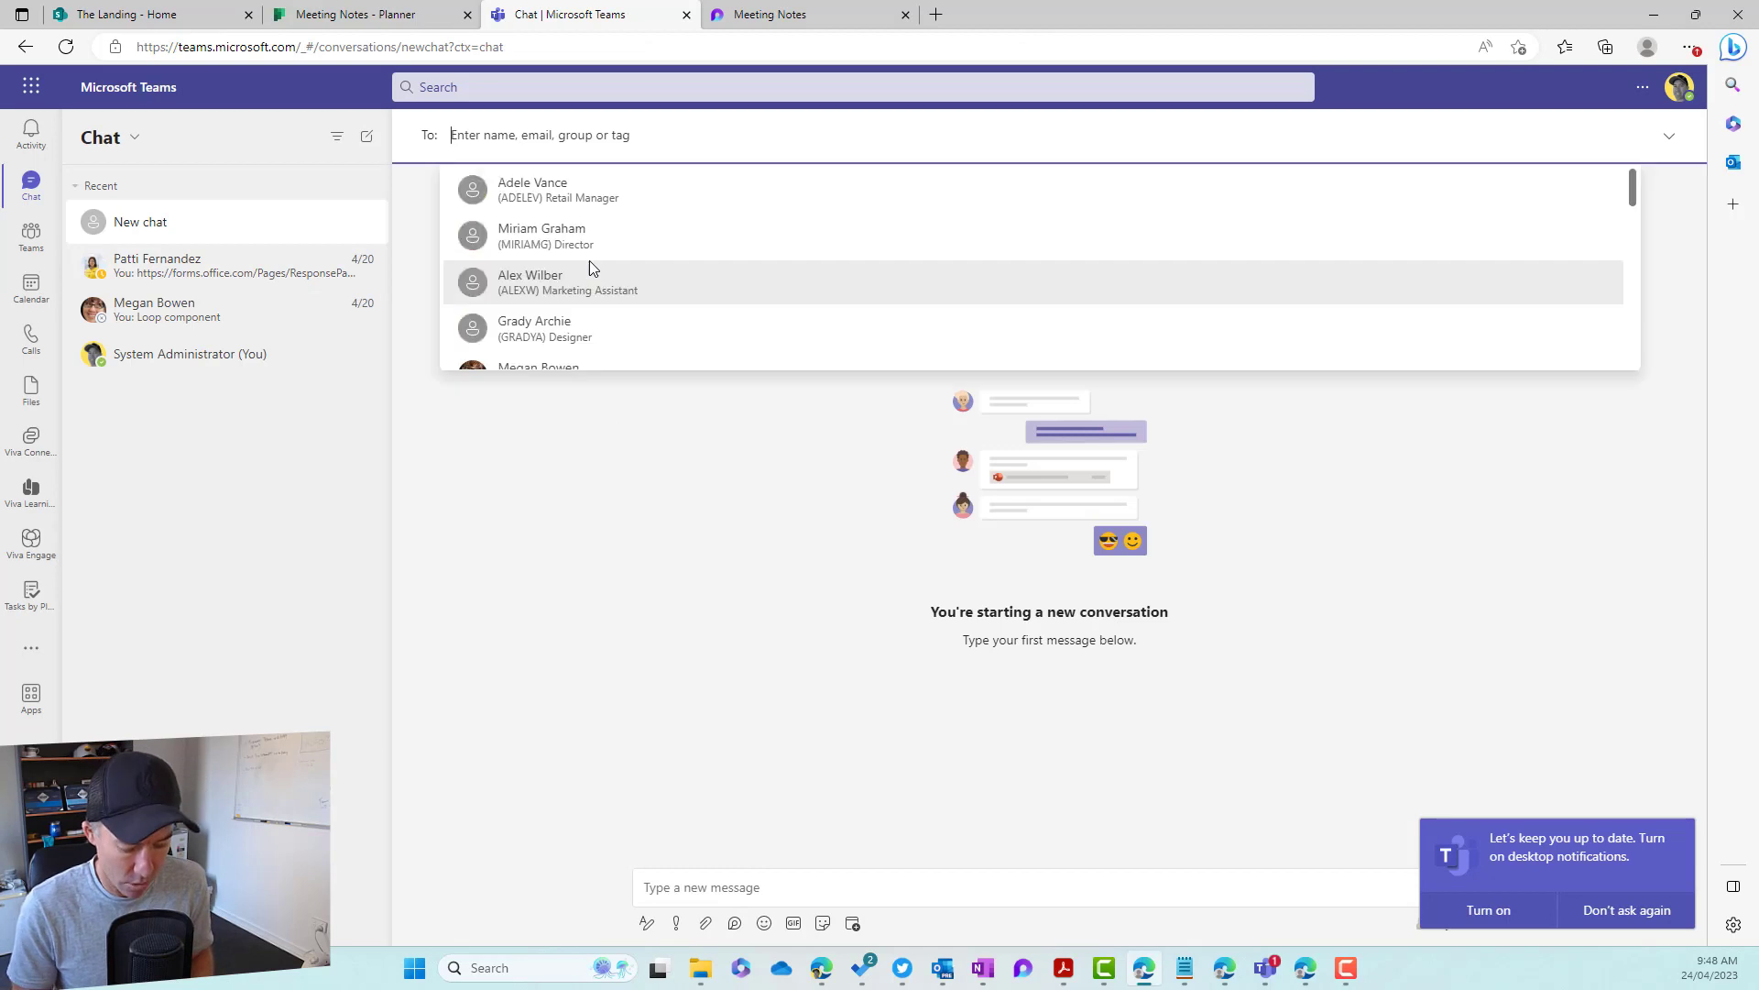
{"action": "type", "text": "alex"}
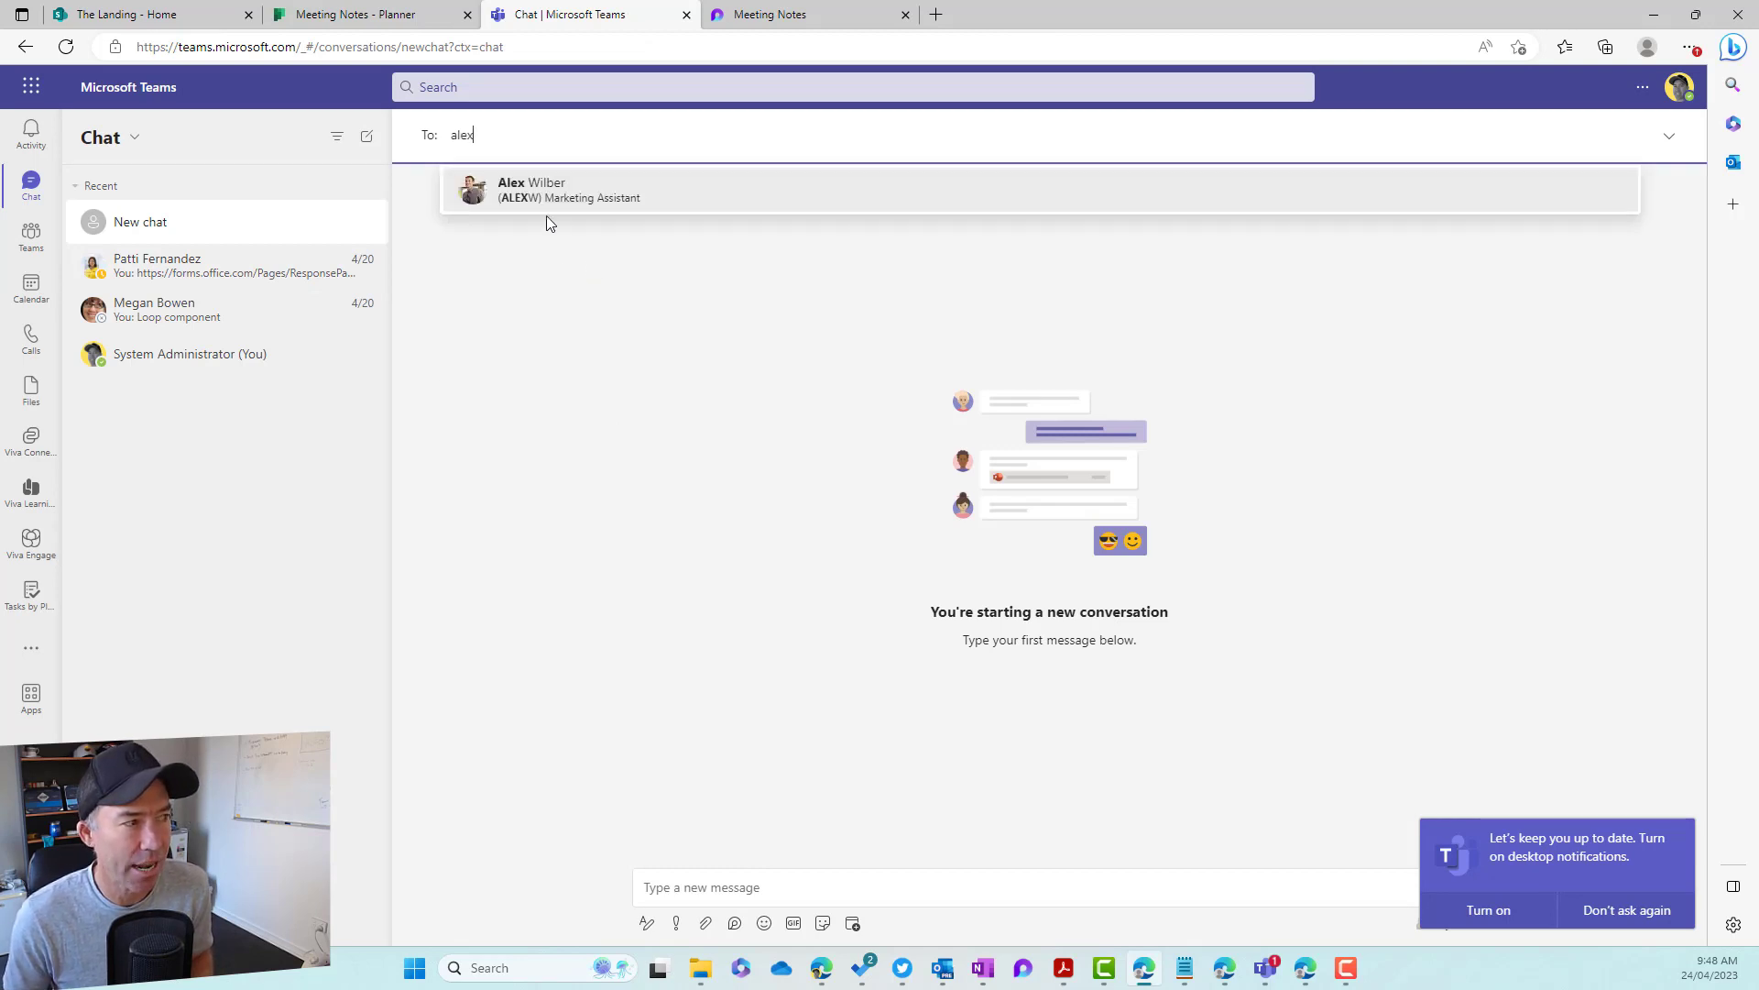
{"action": "key", "text": "Return"}
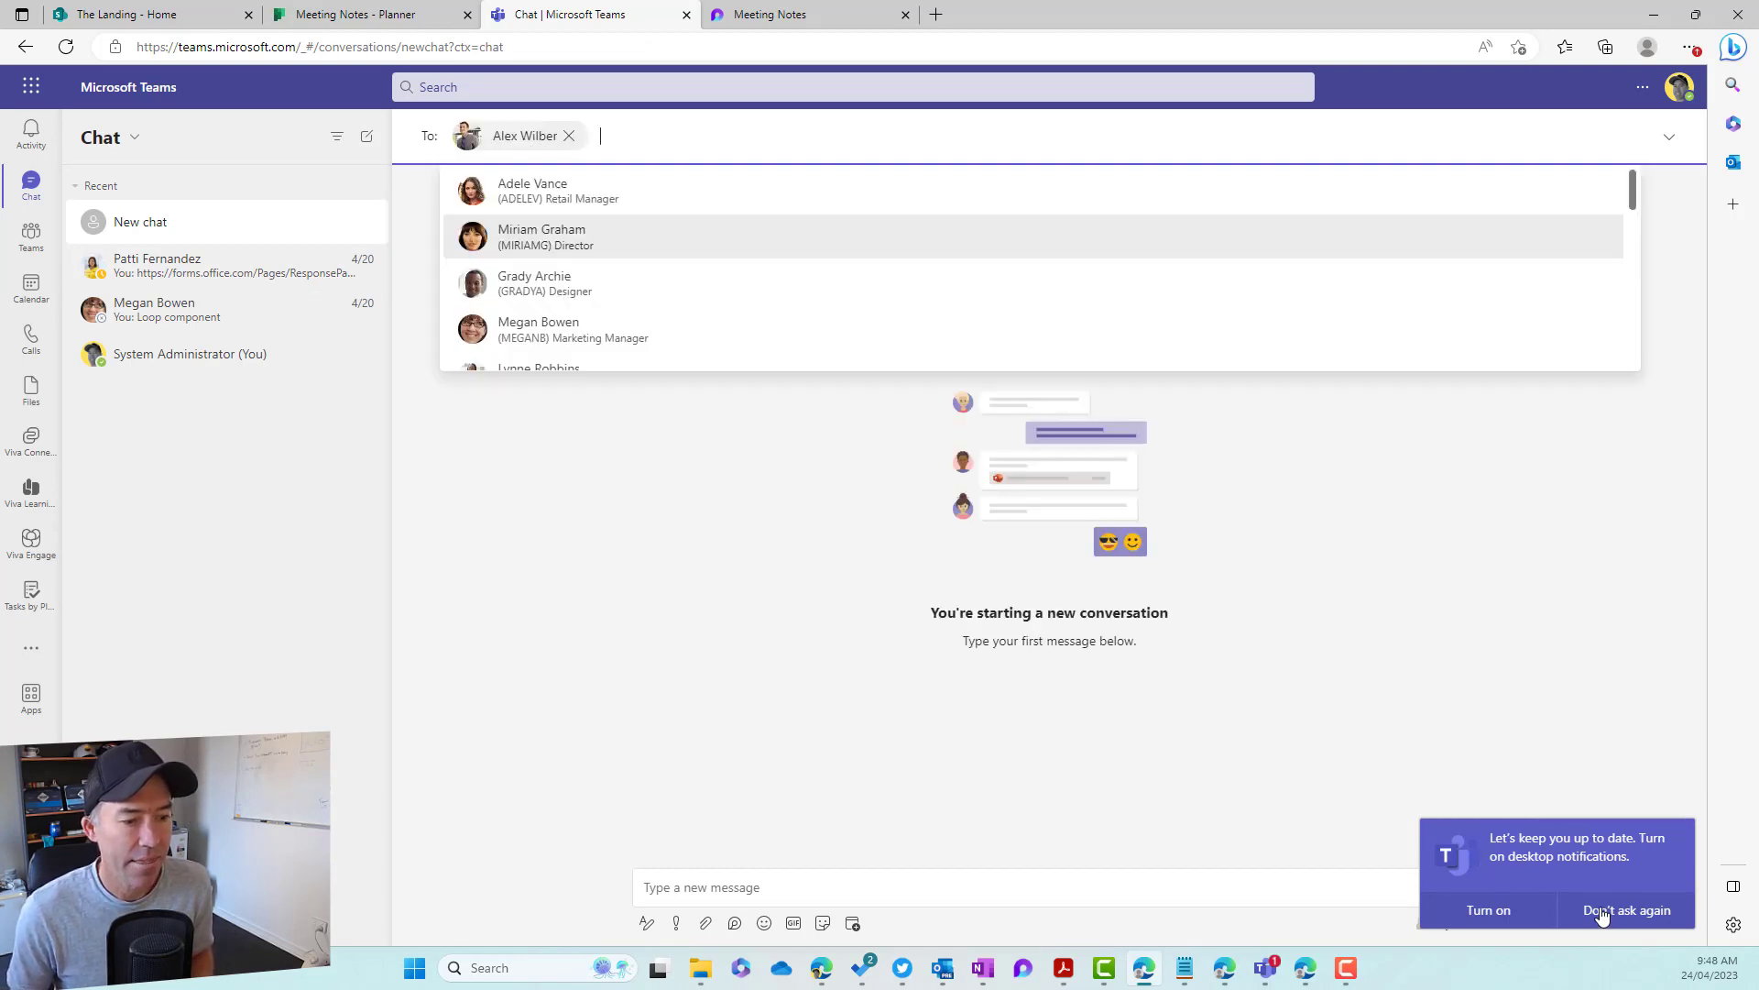
{"action": "left_click", "coordinate": [1599, 912]}
{"action": "left_click", "coordinate": [924, 883]}
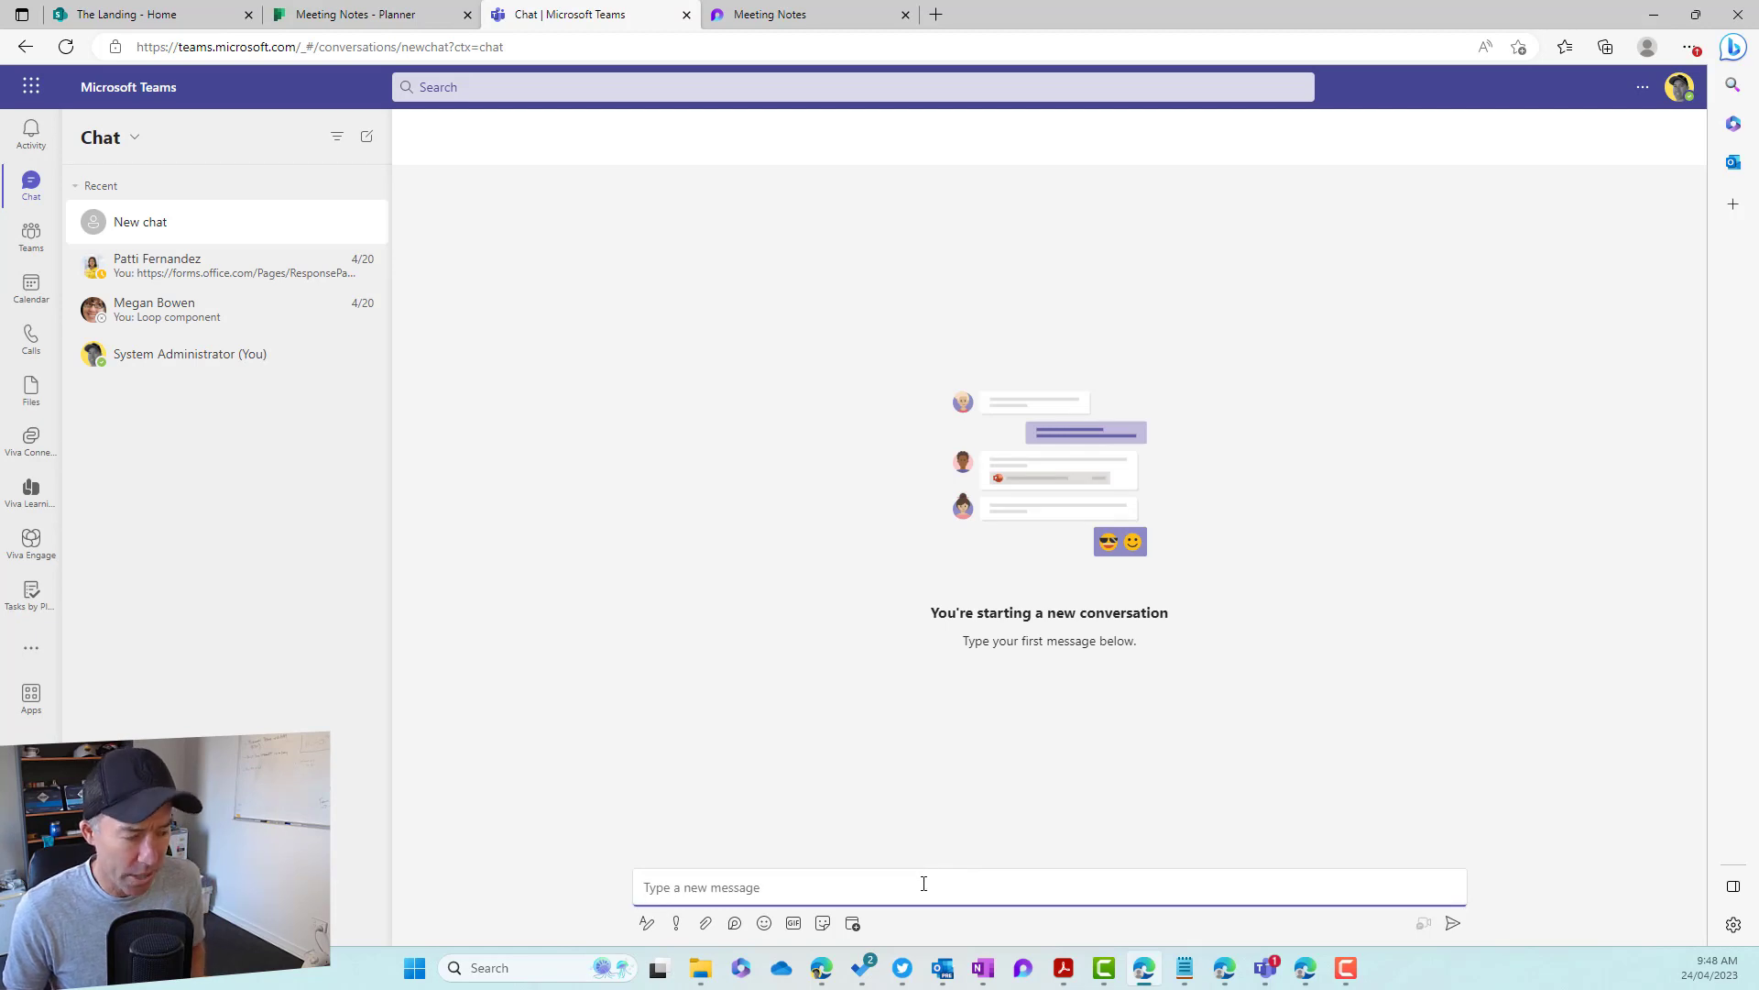
{"action": "key", "text": "ctrl+v"}
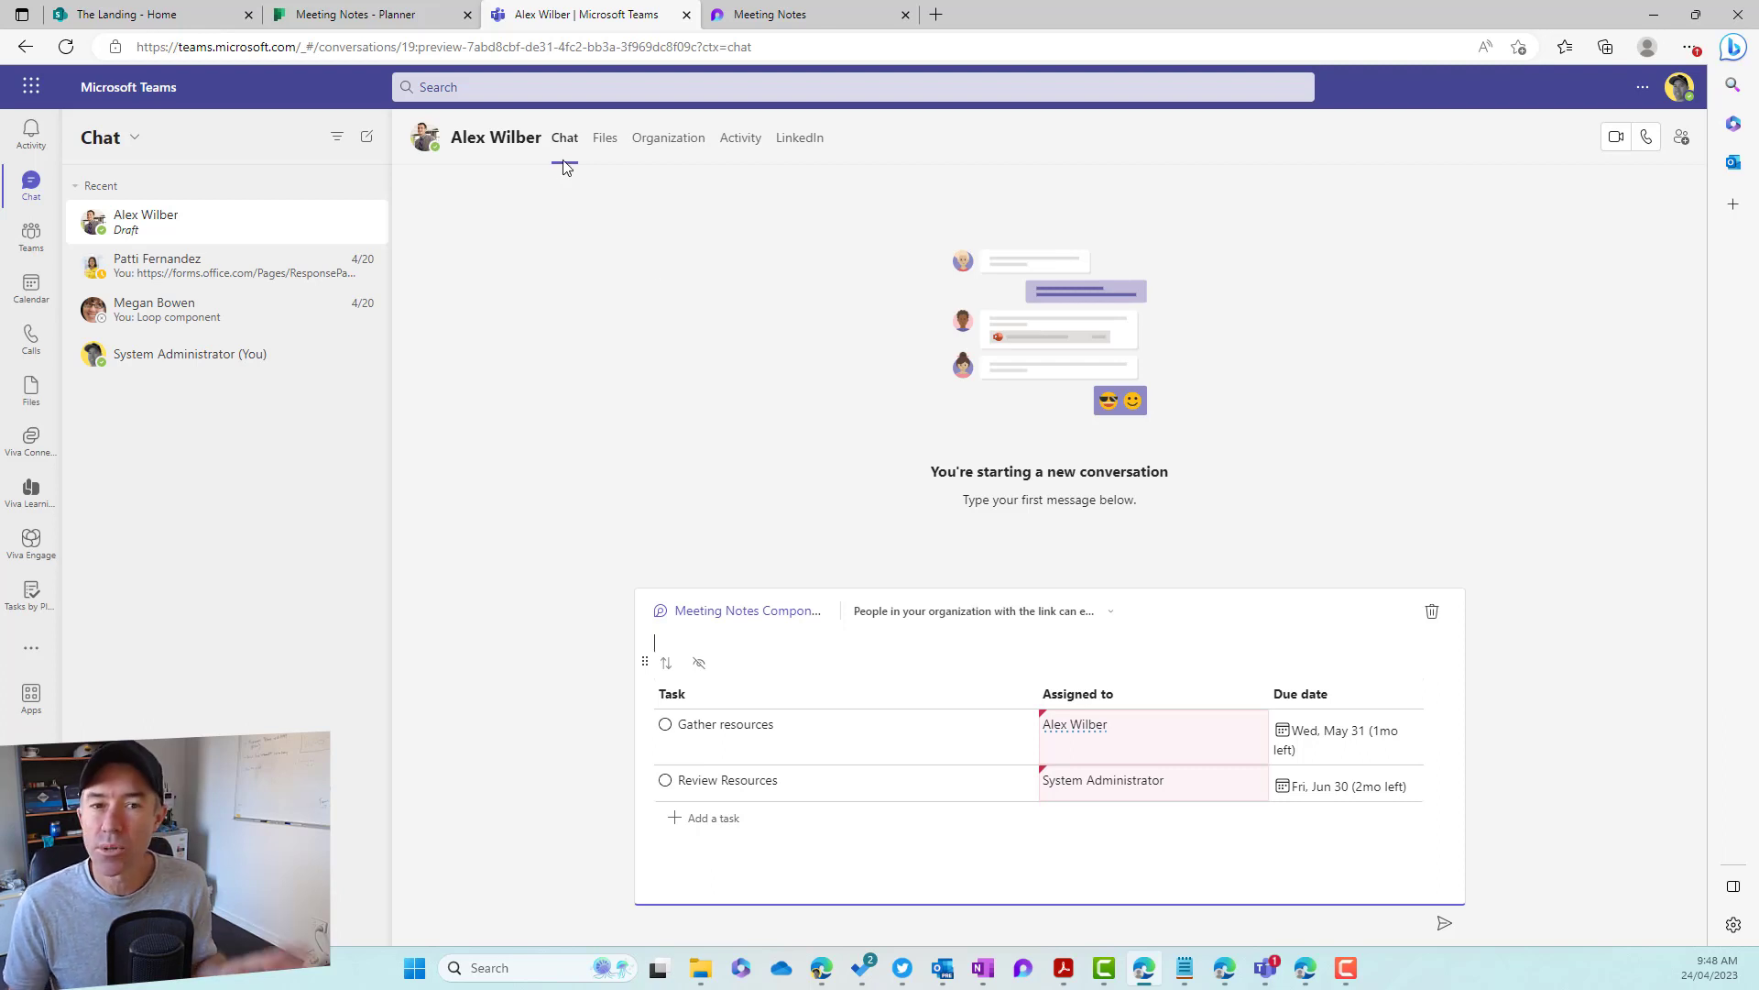
Open Outlook, start a new email, and paste the Meeting Notes Loop component into its body
{"action": "left_click", "coordinate": [382, 28]}
{"action": "left_click", "coordinate": [21, 90]}
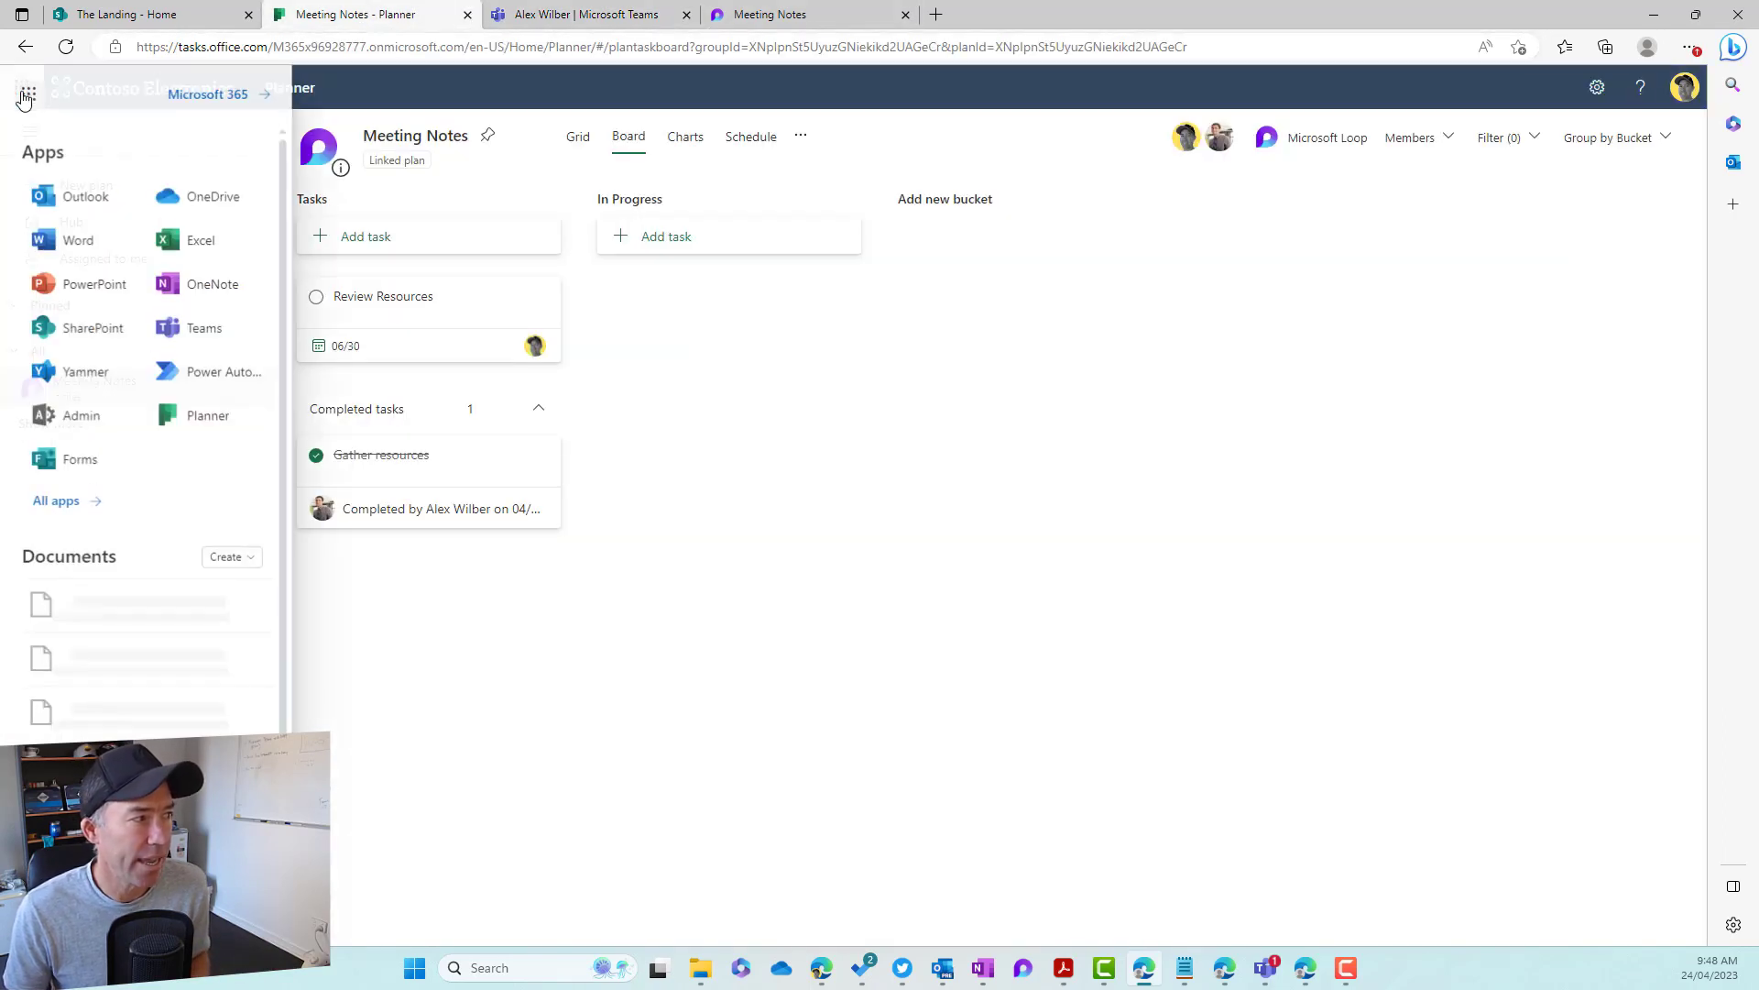
{"action": "left_click", "coordinate": [70, 198]}
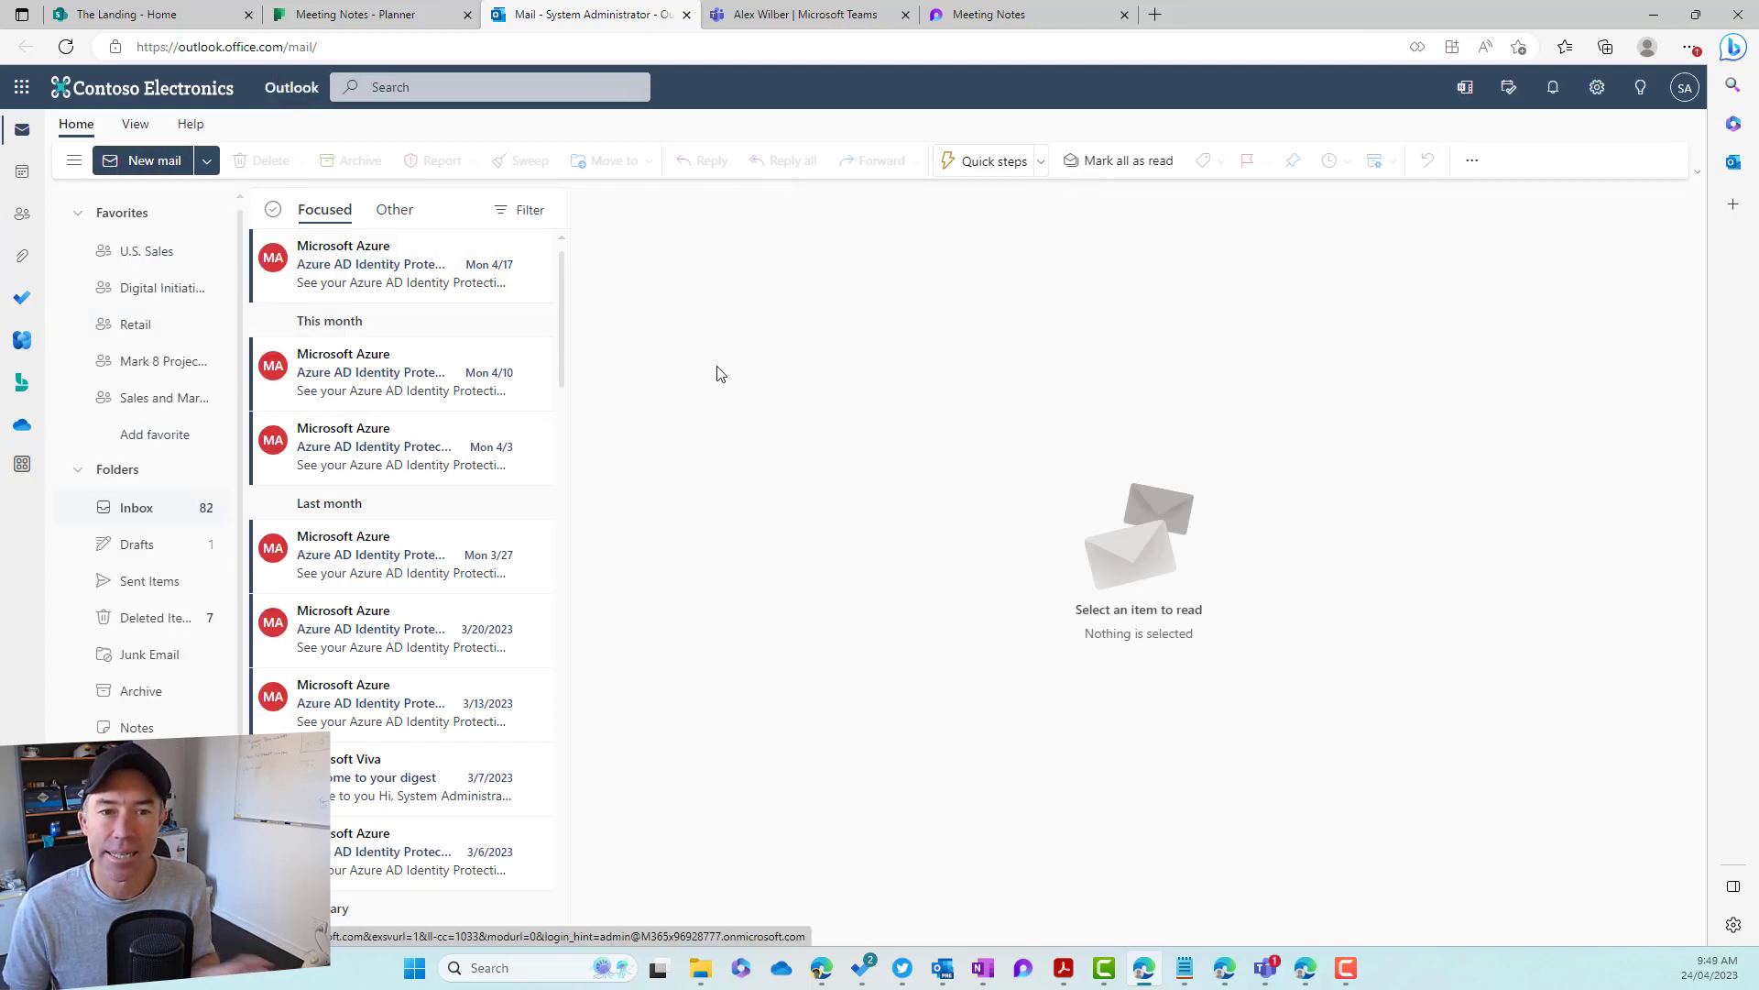
{"action": "key", "text": "n"}
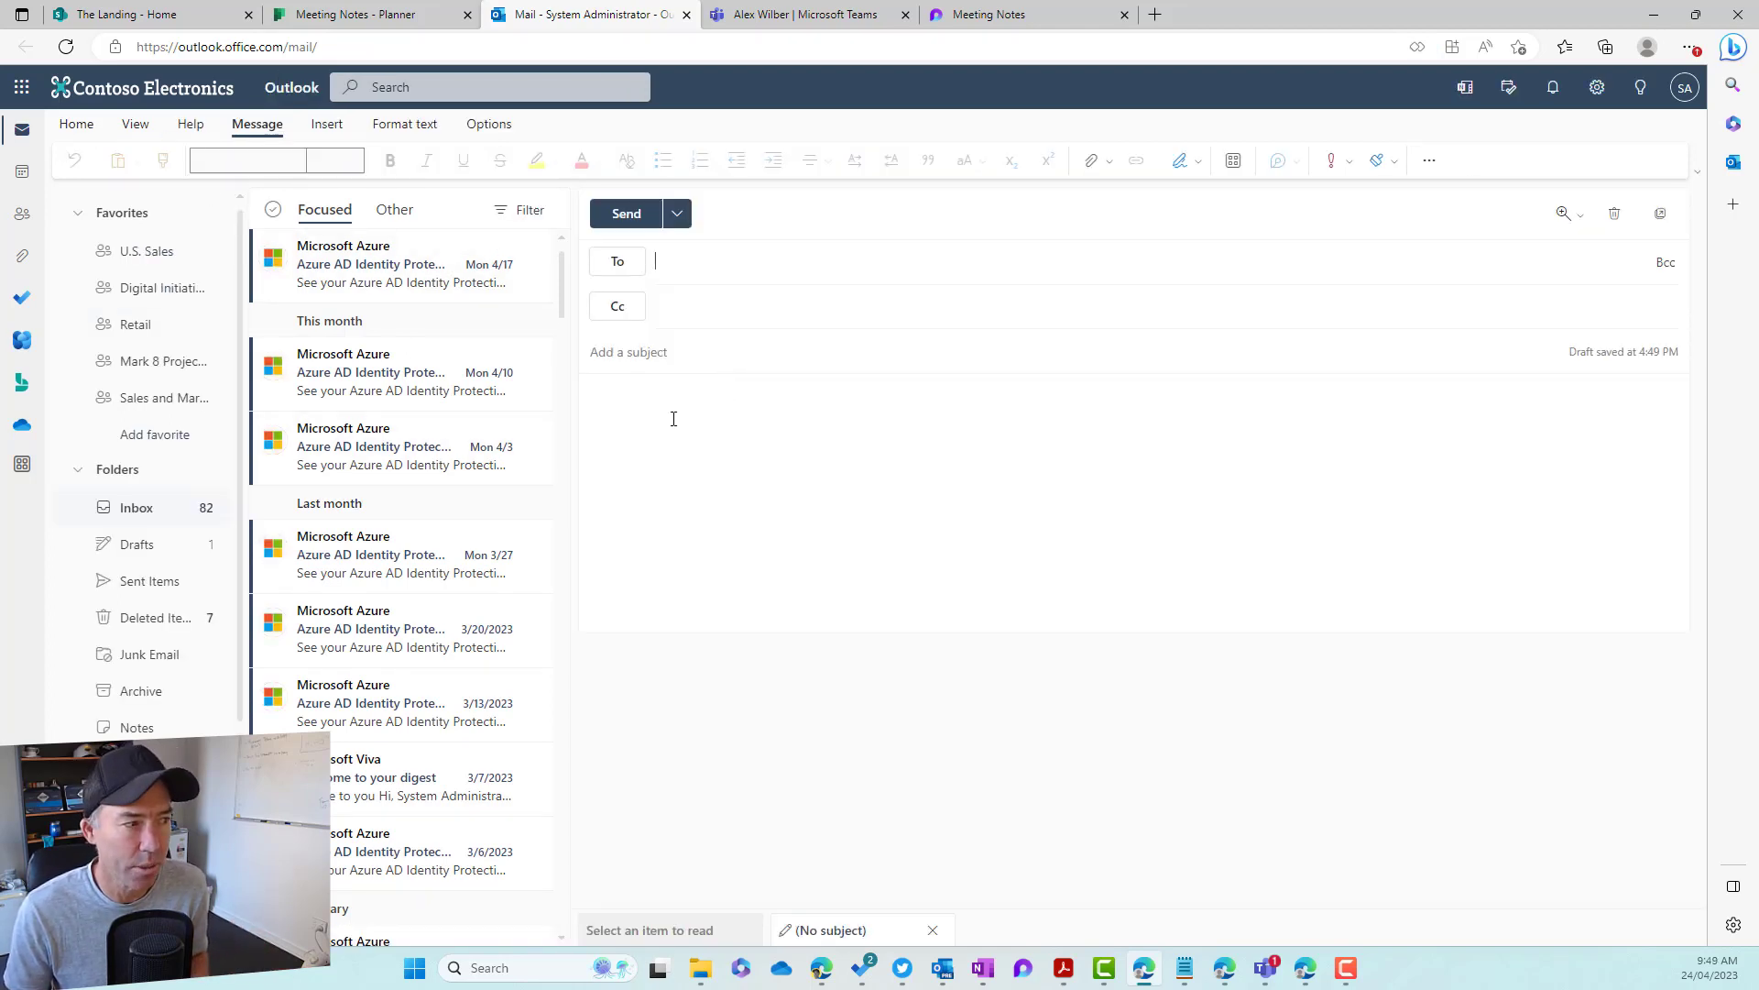
{"action": "key", "text": "ctrl+v"}
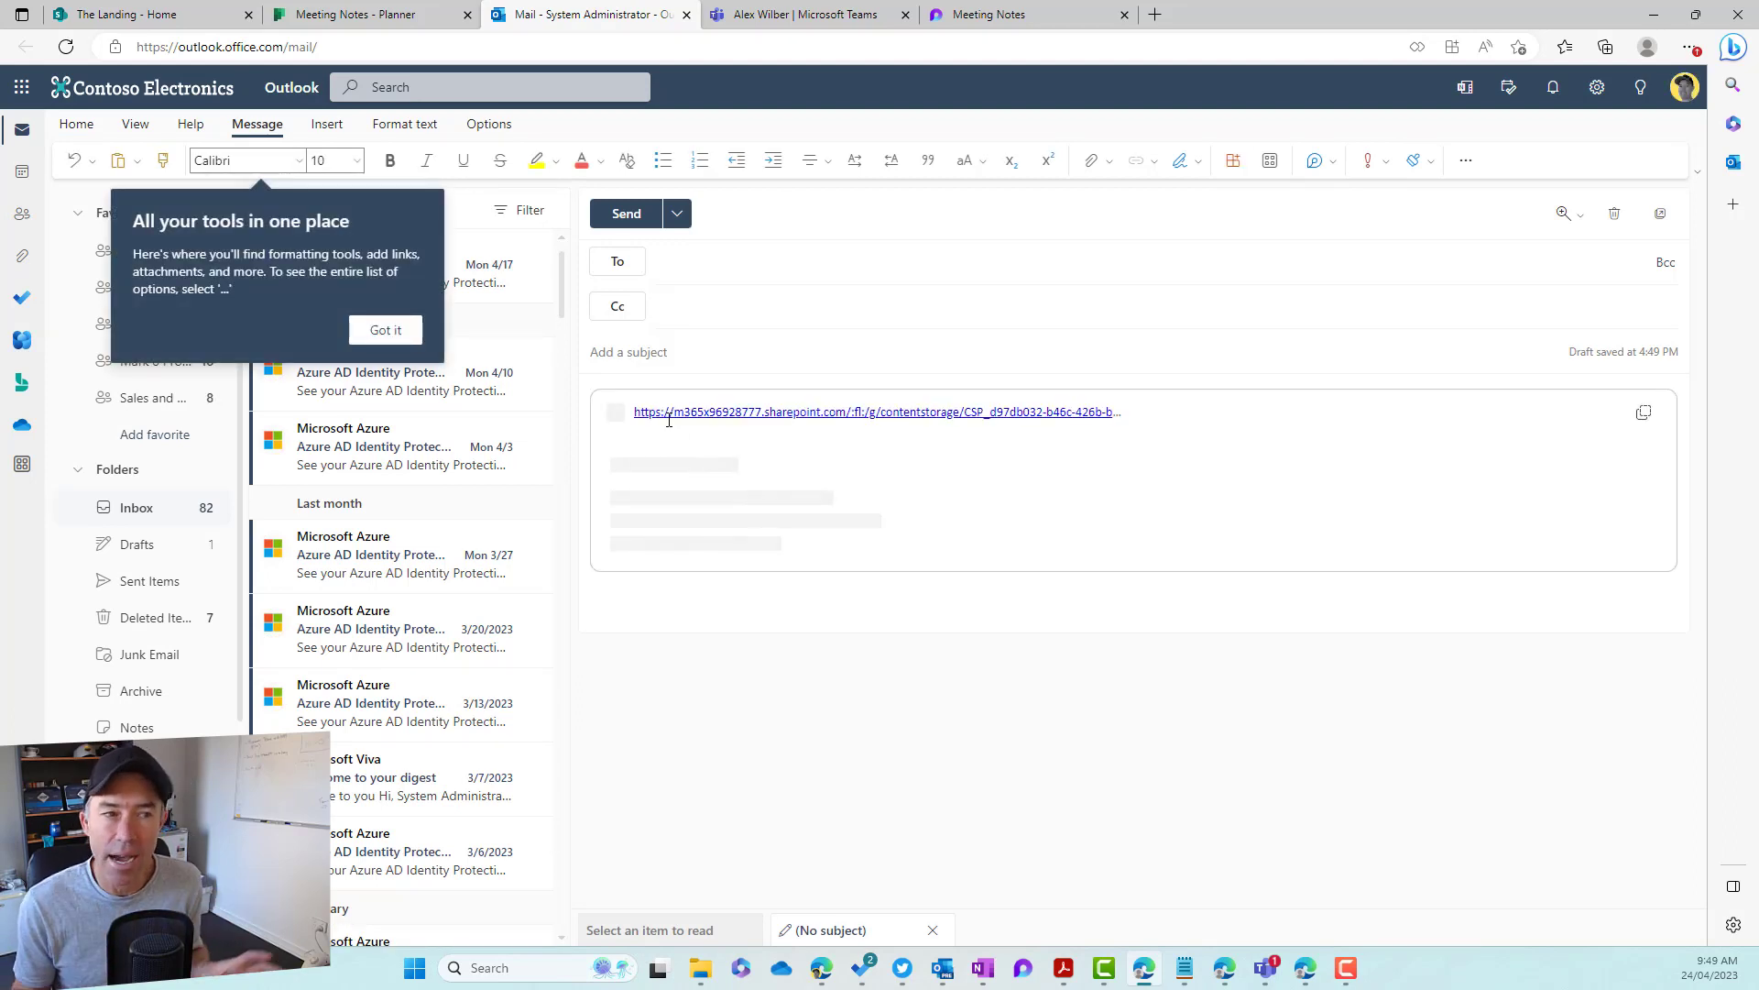
{"action": "left_click", "coordinate": [383, 330]}
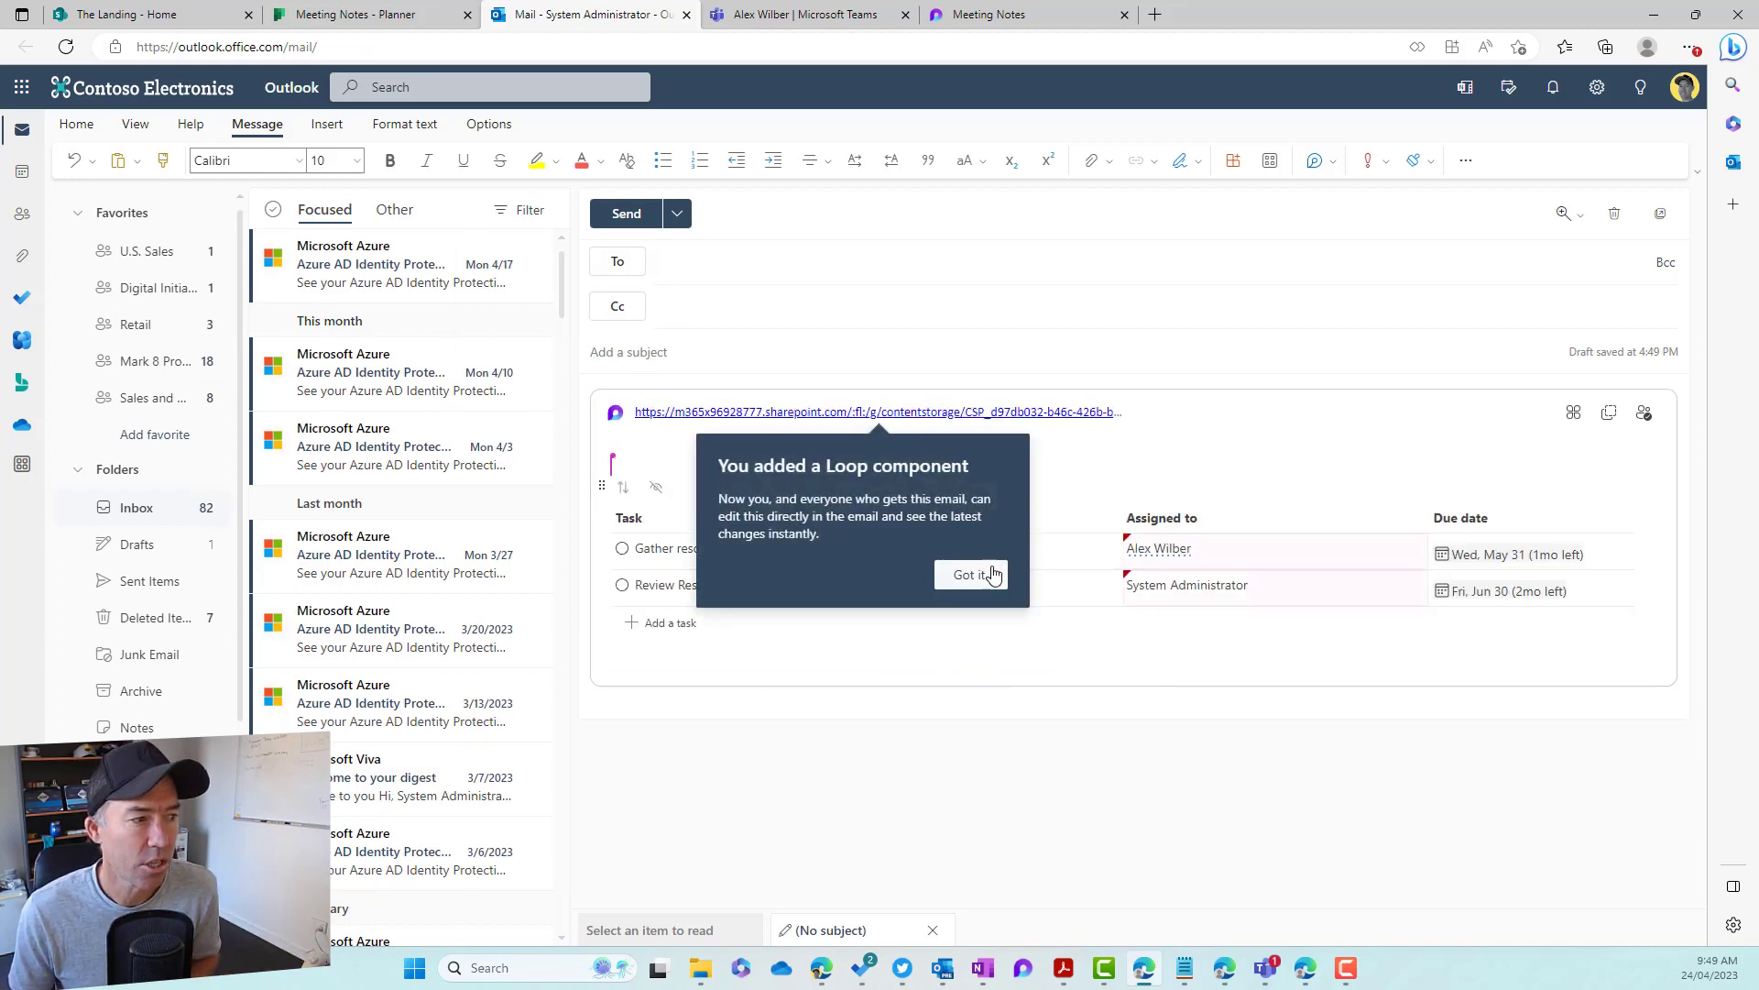
{"action": "left_click", "coordinate": [978, 576]}
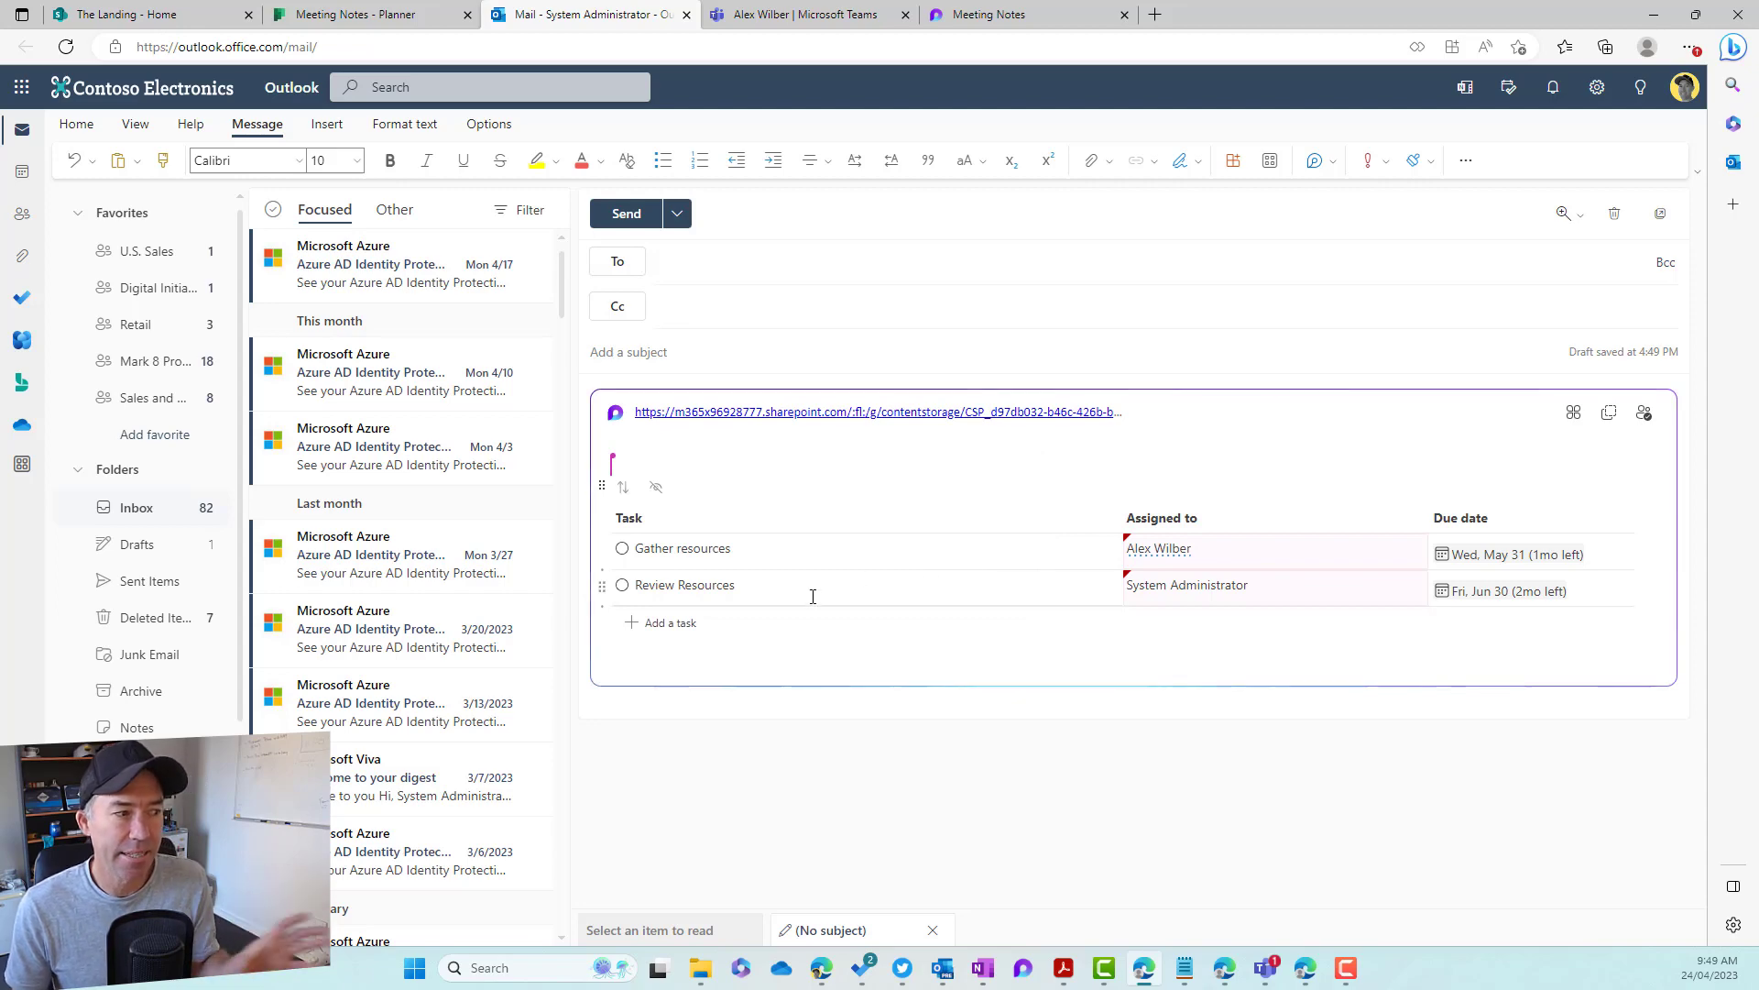